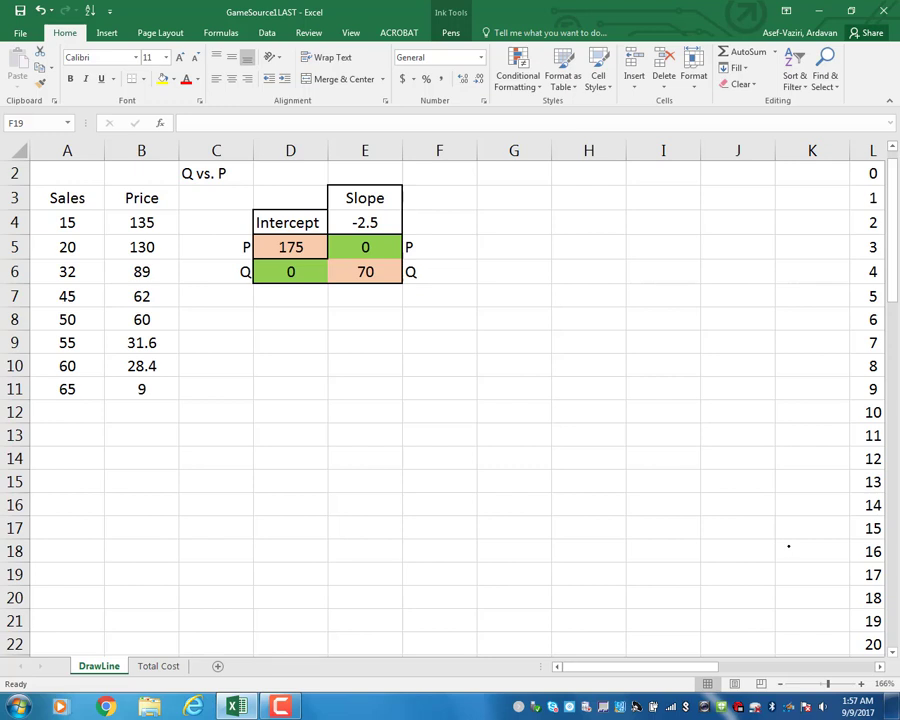
- Outline the Sales and Price table in freehand ink, circling both headings and the pairs 32–89 and 50–60
mouse_move(60, 425)
left_mouse_down()
mouse_move(47, 355)
mouse_move(58, 220)
mouse_move(150, 205)
mouse_move(176, 302)
mouse_move(177, 365)
mouse_move(52, 432)
left_mouse_up()
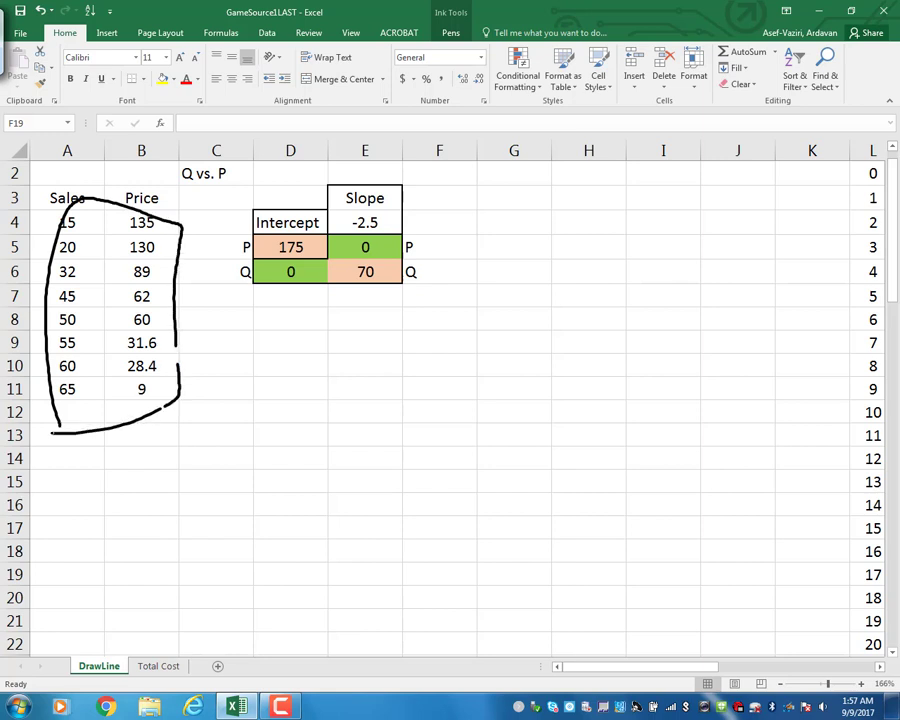
mouse_move(172, 212)
left_mouse_down()
mouse_move(198, 185)
mouse_move(172, 210)
left_mouse_up()
mouse_move(102, 185)
left_mouse_down()
mouse_move(90, 202)
mouse_move(42, 198)
mouse_move(92, 206)
left_mouse_up()
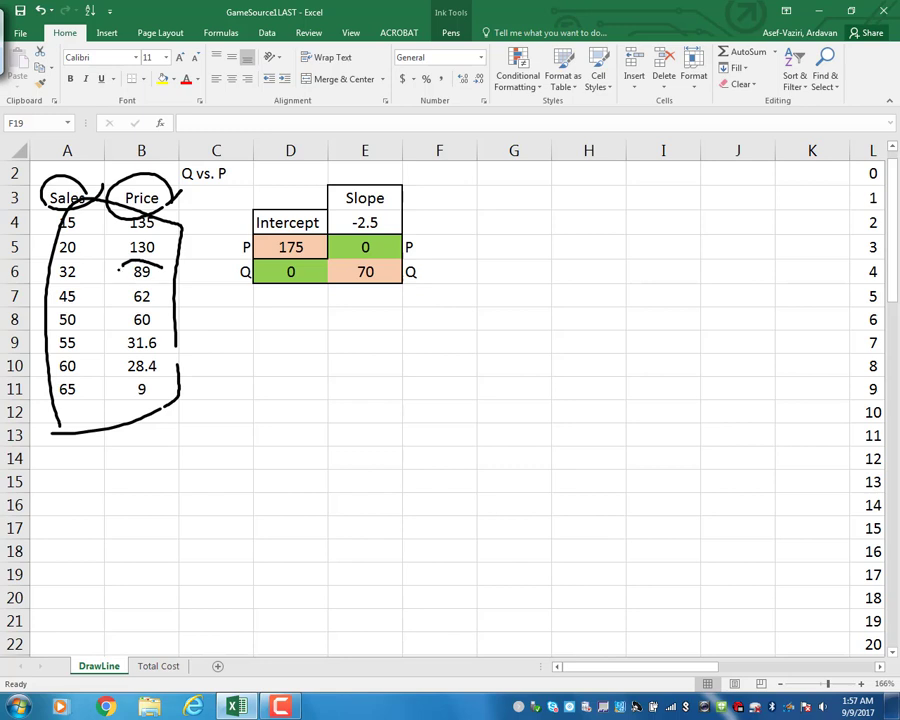
left_click_drag(160, 261, 178, 258)
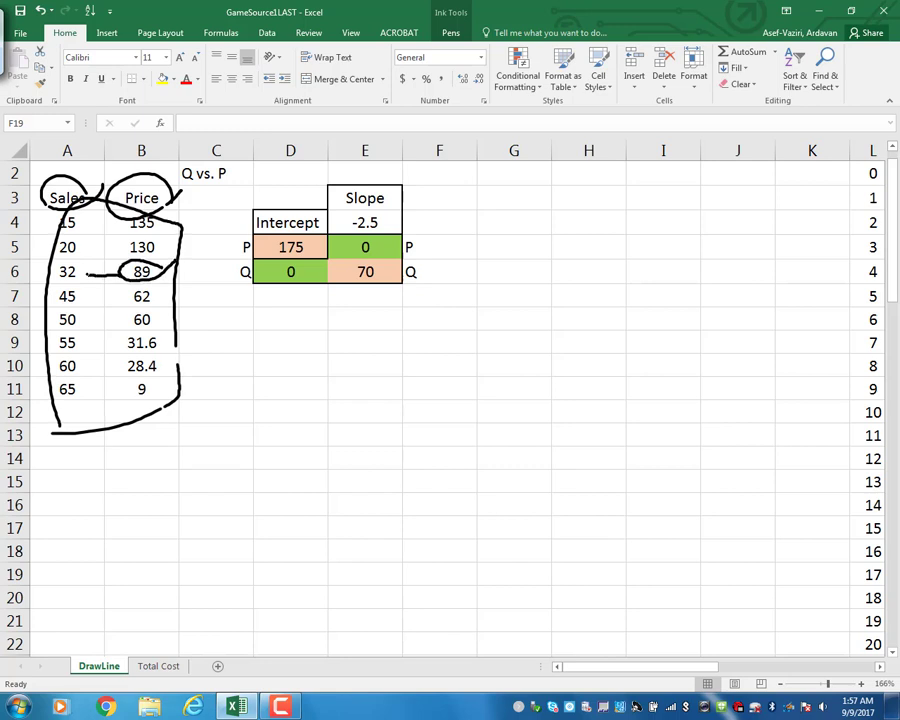
mouse_move(88, 260)
left_mouse_down()
mouse_move(48, 278)
mouse_move(118, 270)
left_mouse_up()
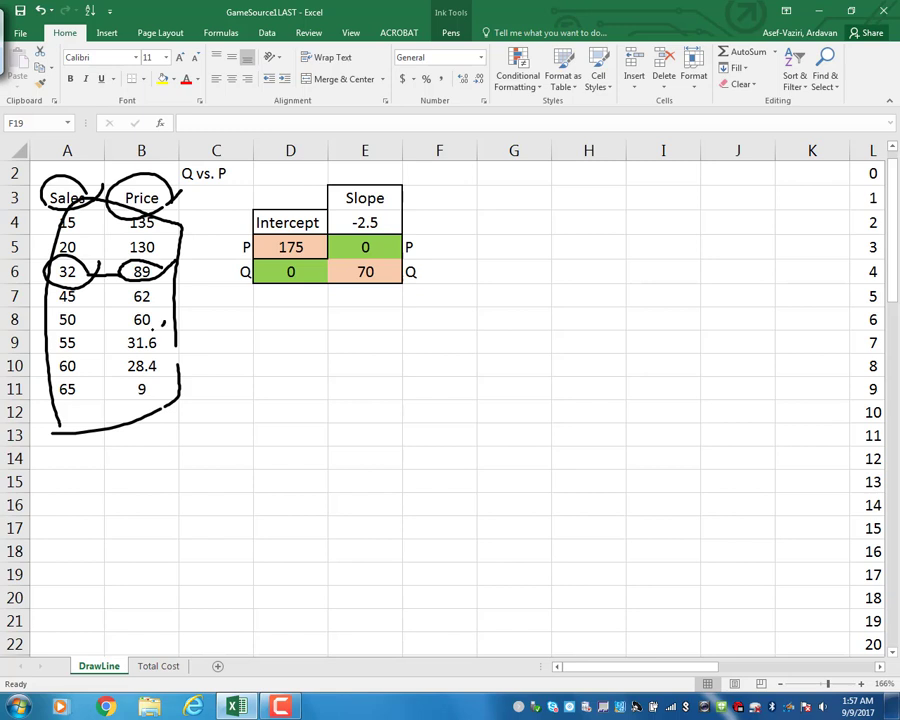
left_click_drag(158, 310, 82, 328)
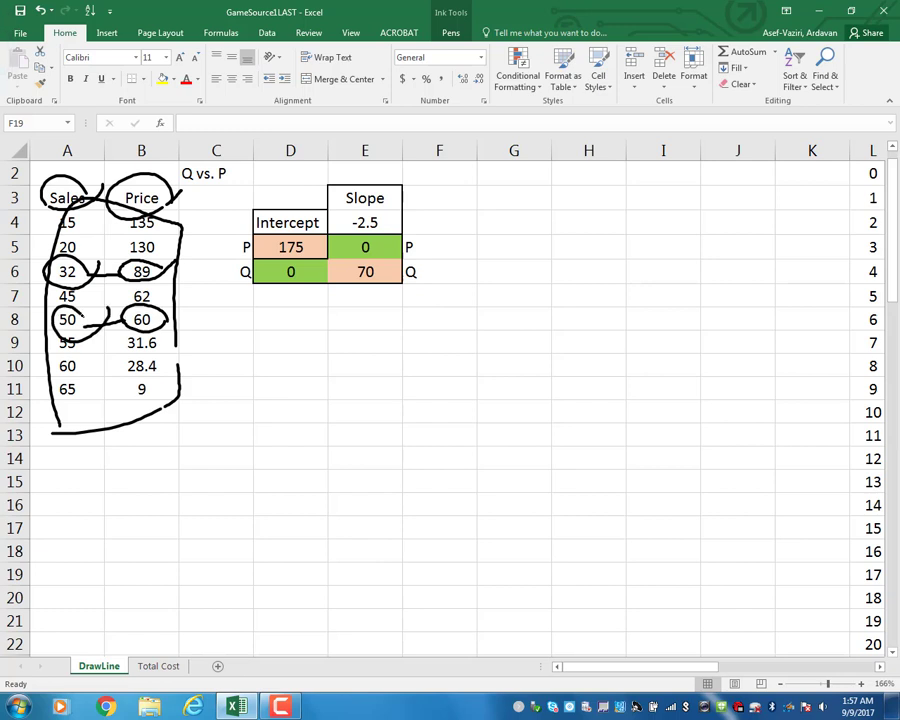
left_click_drag(145, 200, 90, 462)
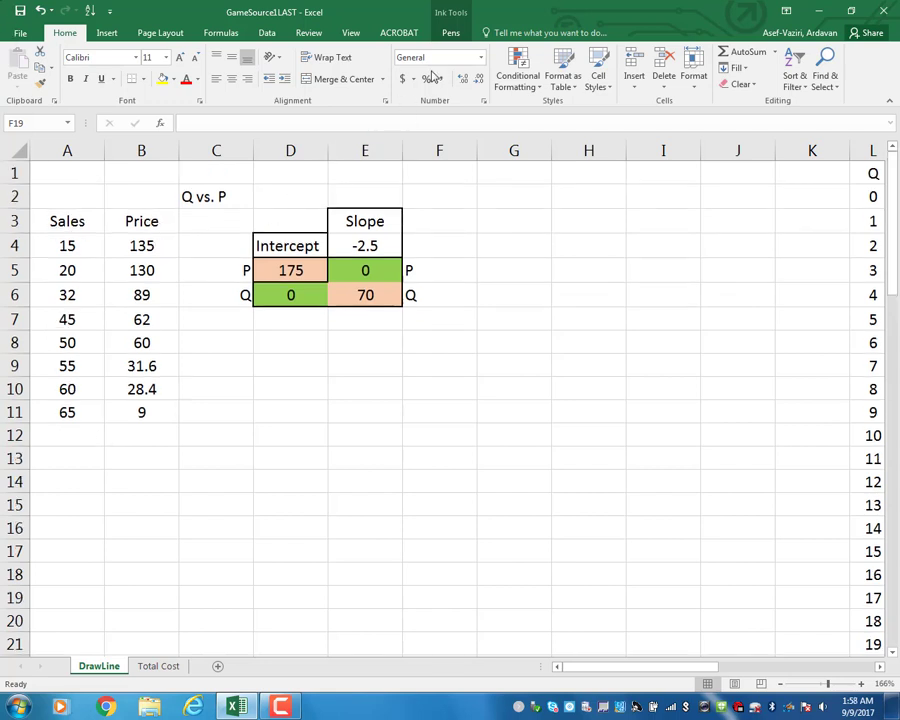
- Insert a markers-only scatter chart from the Sales and Price values in A4:B11
left_click_drag(68, 240, 132, 416)
left_click(104, 33)
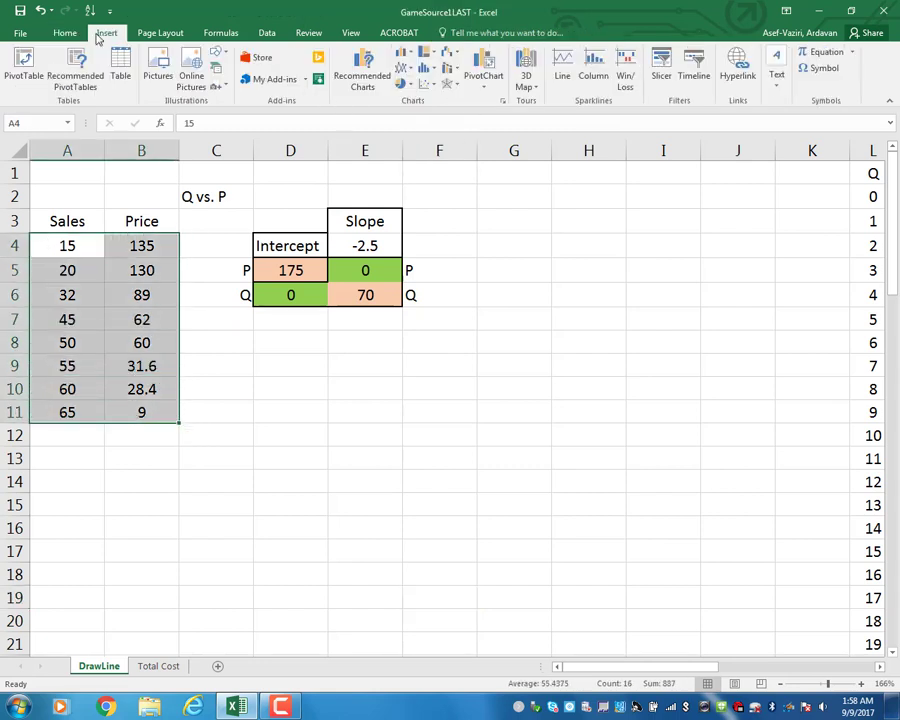
left_click(428, 85)
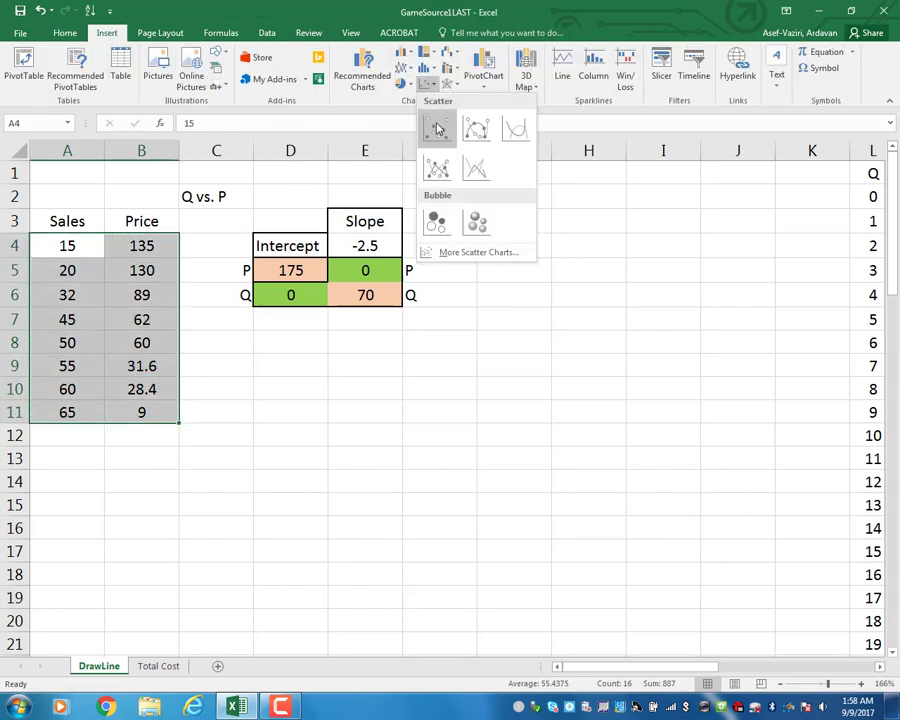
left_click(437, 128)
- Add a primary horizontal axis title to the scatter chart and link it to the Sales heading in cell A3
left_click(21, 80)
mouse_move(33, 103)
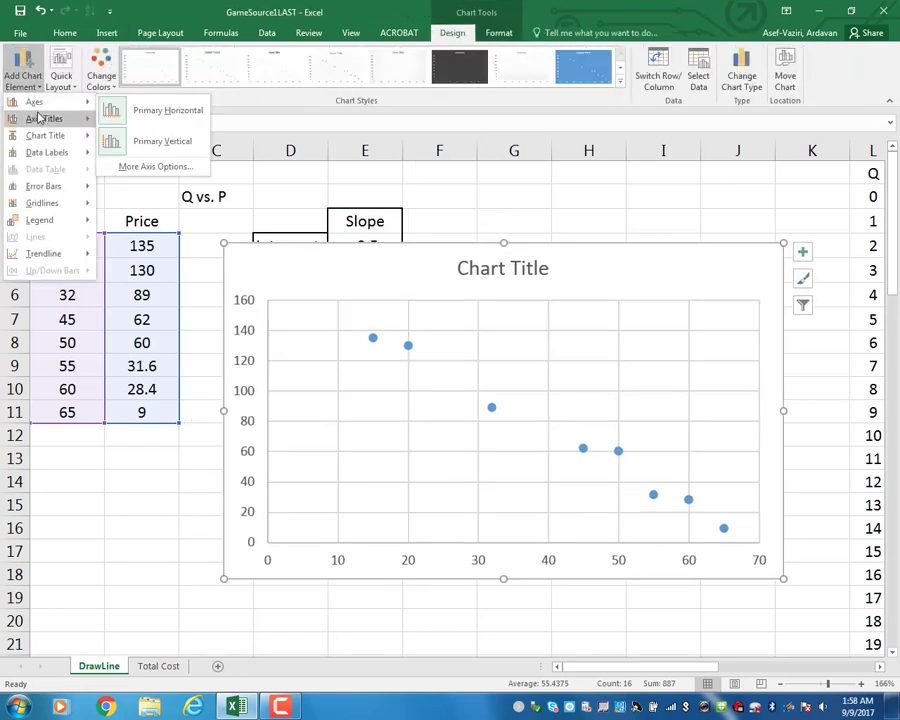
left_click(133, 129)
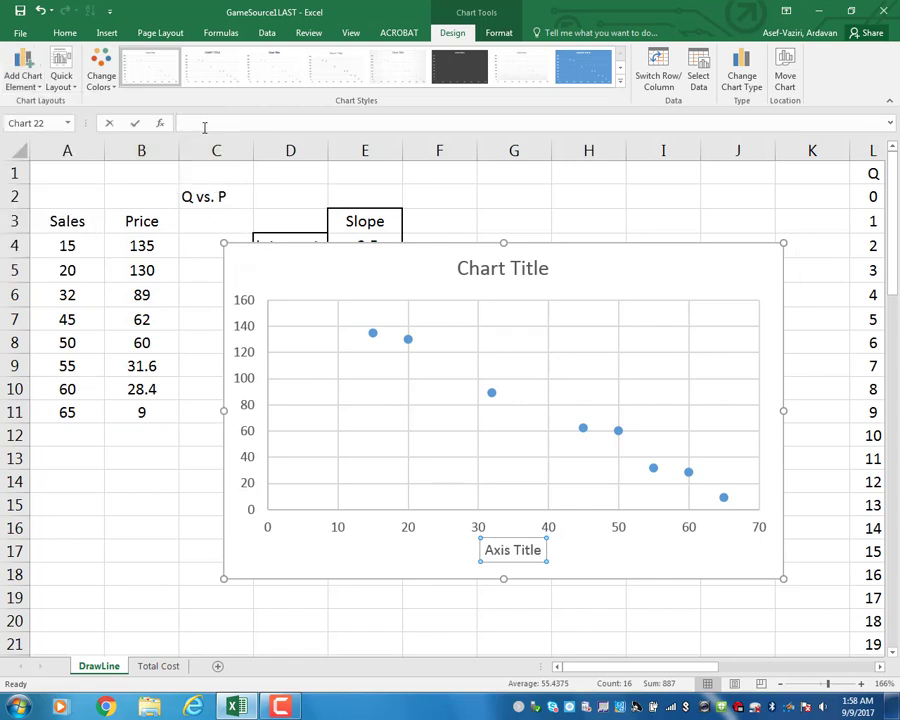
left_click(204, 125)
type("=")
left_click(70, 222)
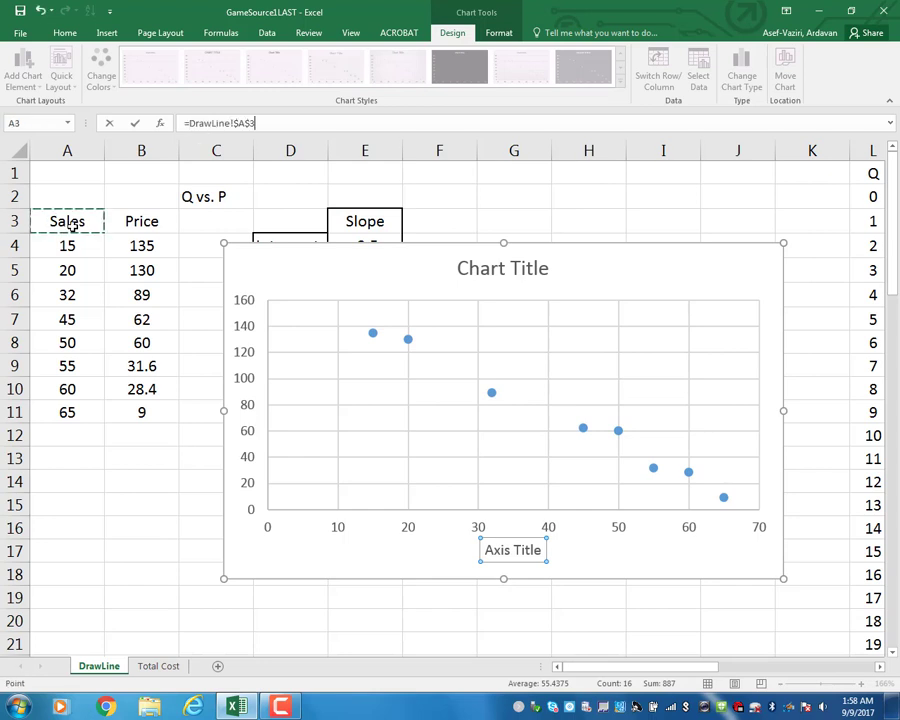
key("Return")
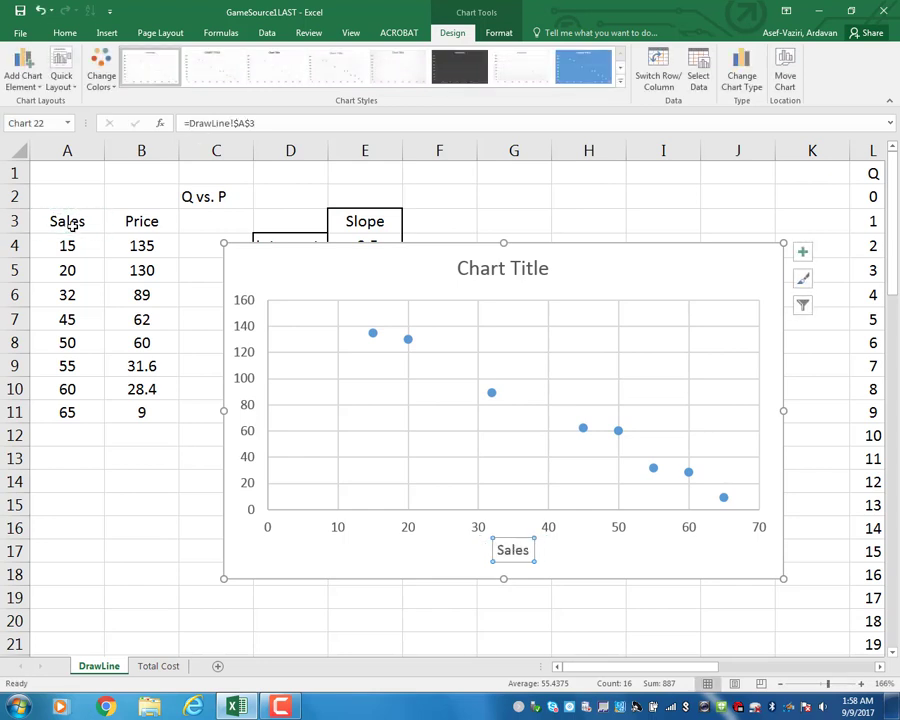
- Add a primary vertical axis title to the chart and link it to the Price heading in cell B3
left_click(26, 75)
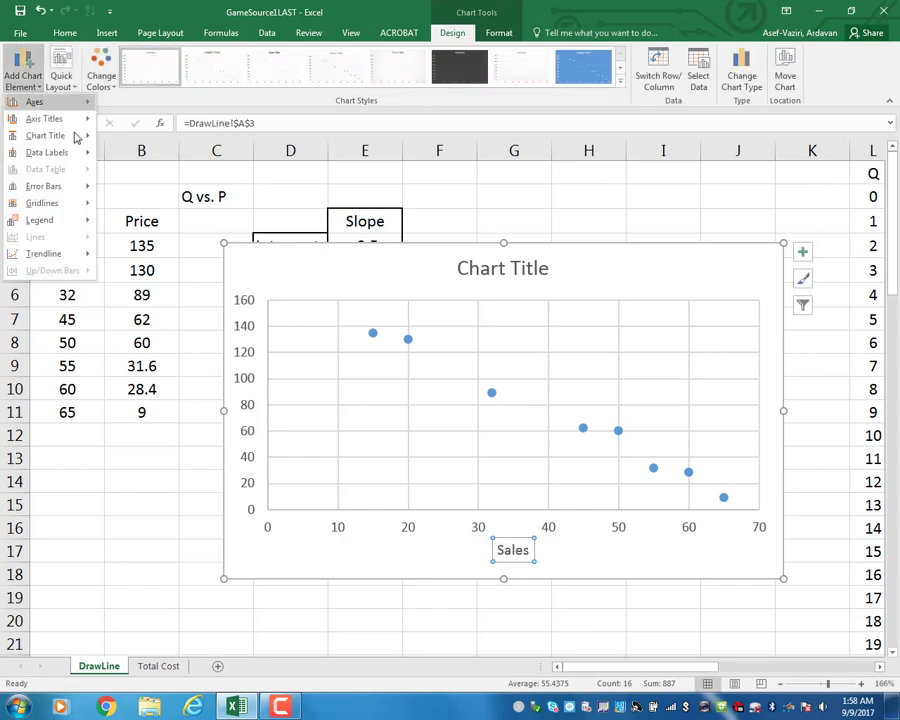
mouse_move(66, 126)
left_click(170, 158)
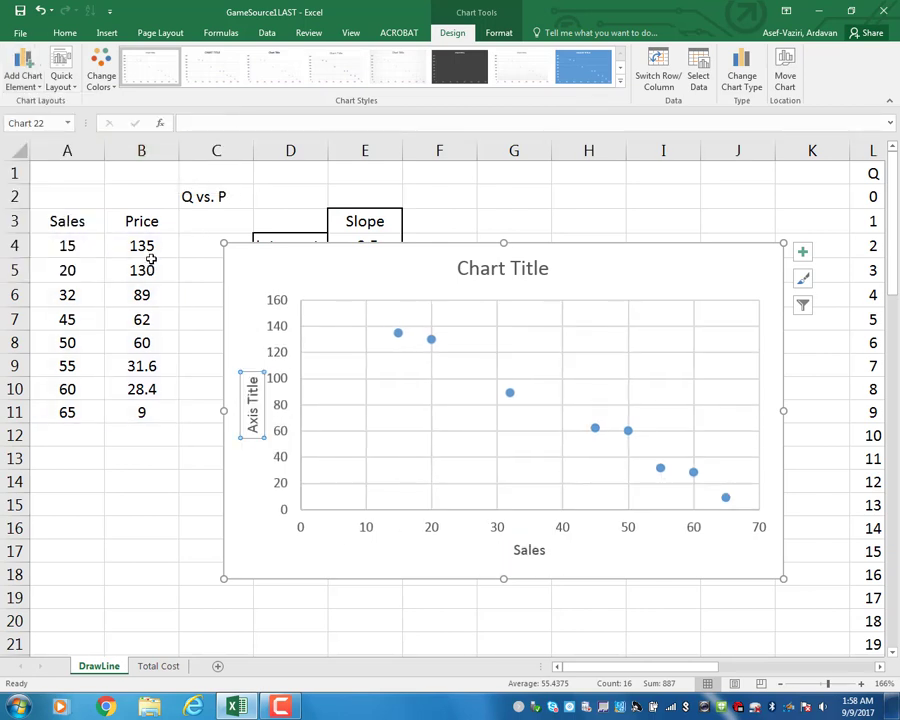
left_click(181, 121)
type("=")
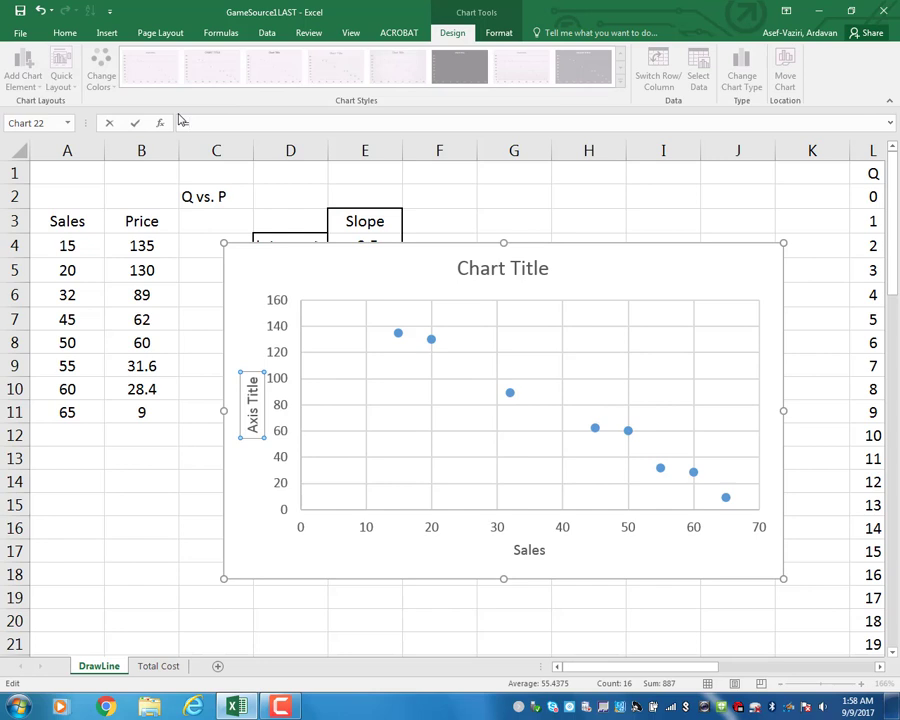
left_click(157, 222)
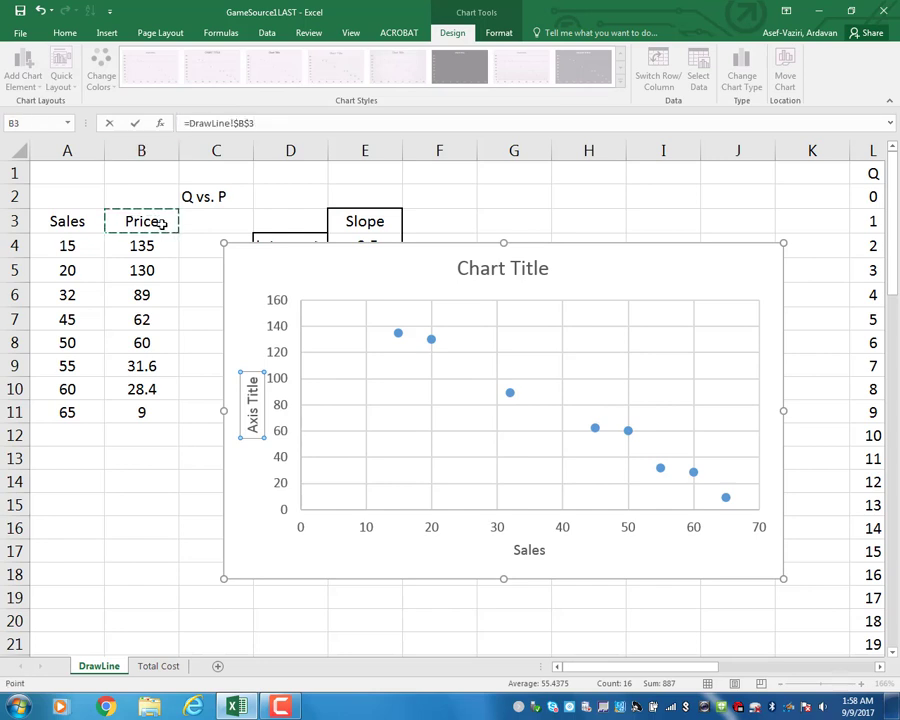
key("Return")
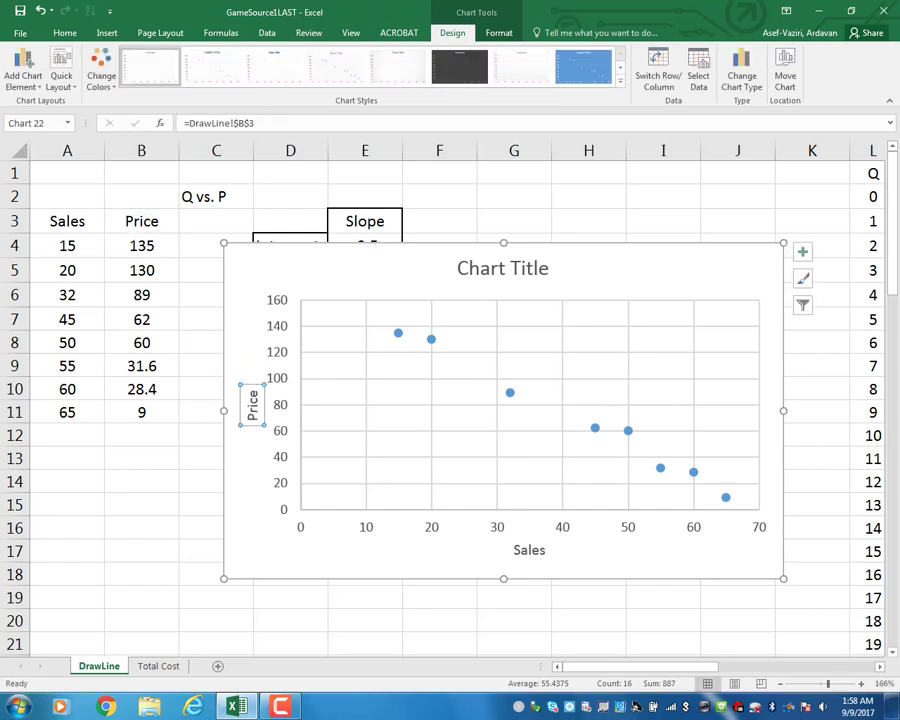
- Replace the text in cell C2 with the formula =B3&" vs. "&A3
double_click(217, 196)
key("Escape")
type("=")
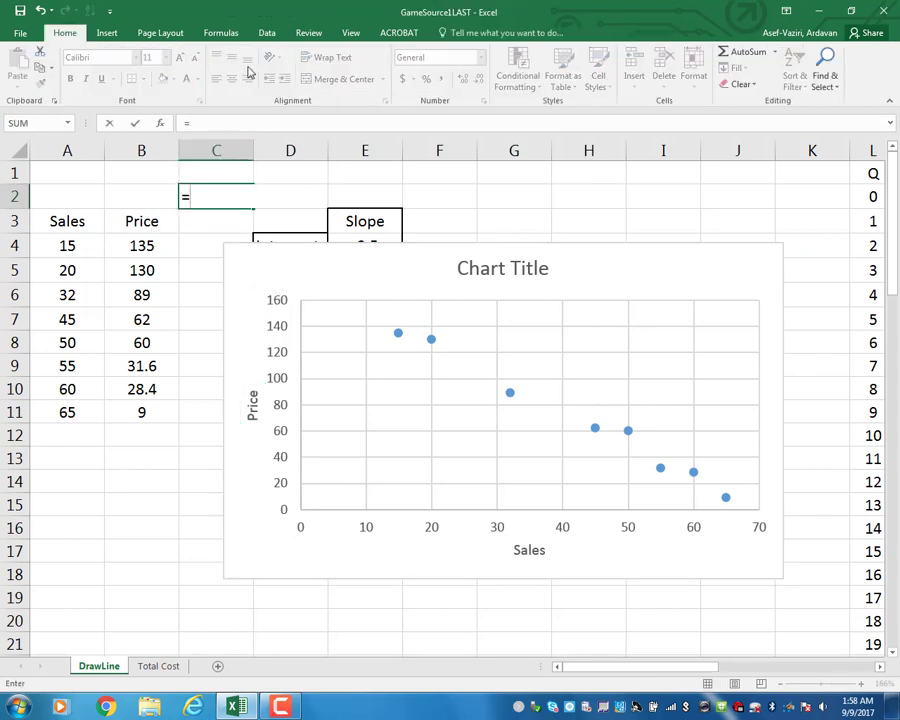
left_click(123, 222)
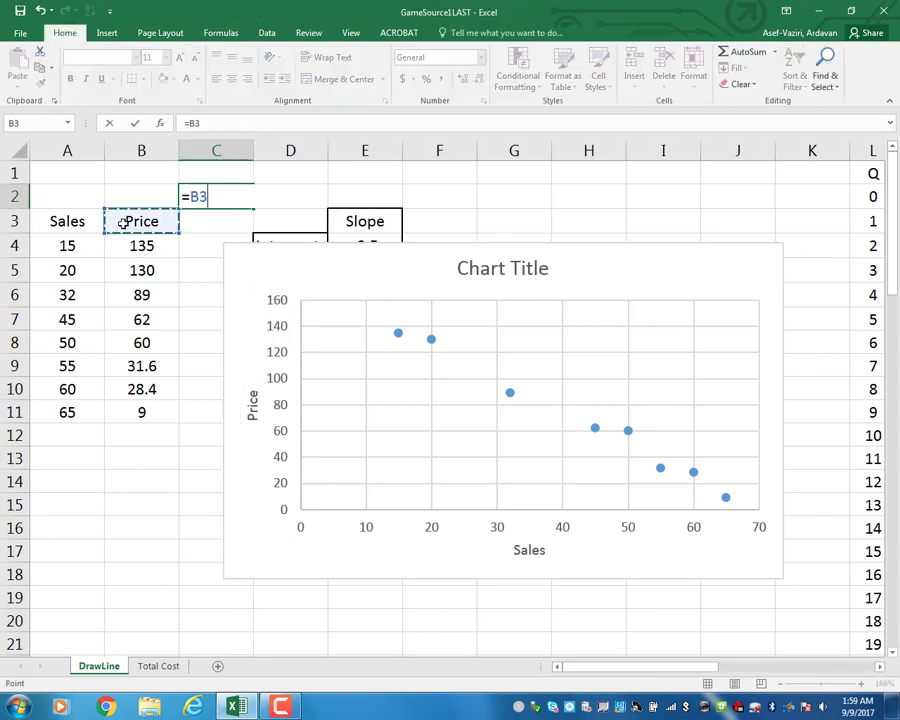
type("&\"")
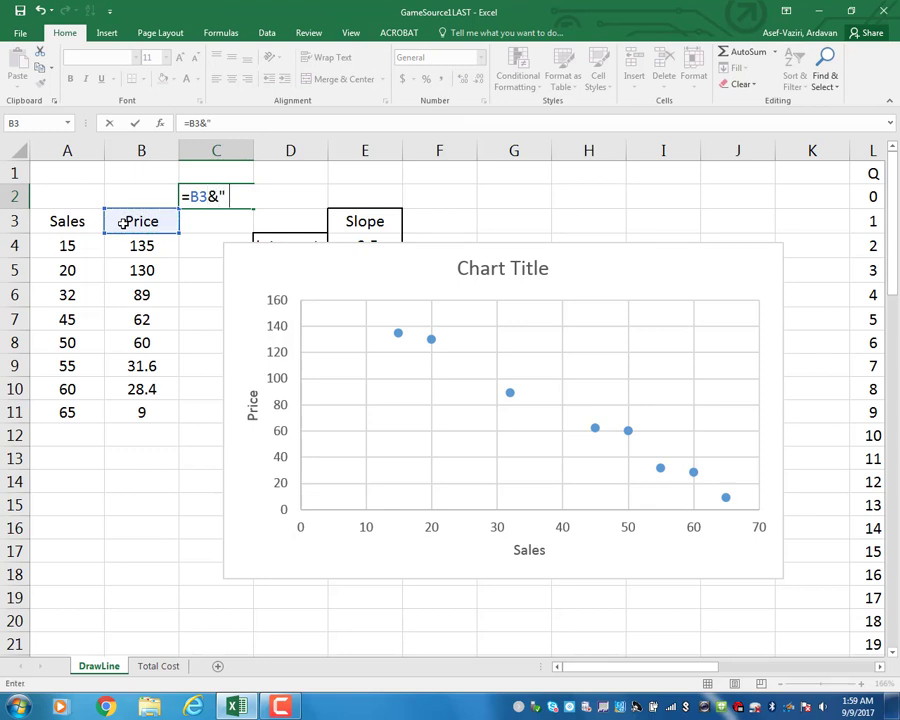
type(" vs. \"&")
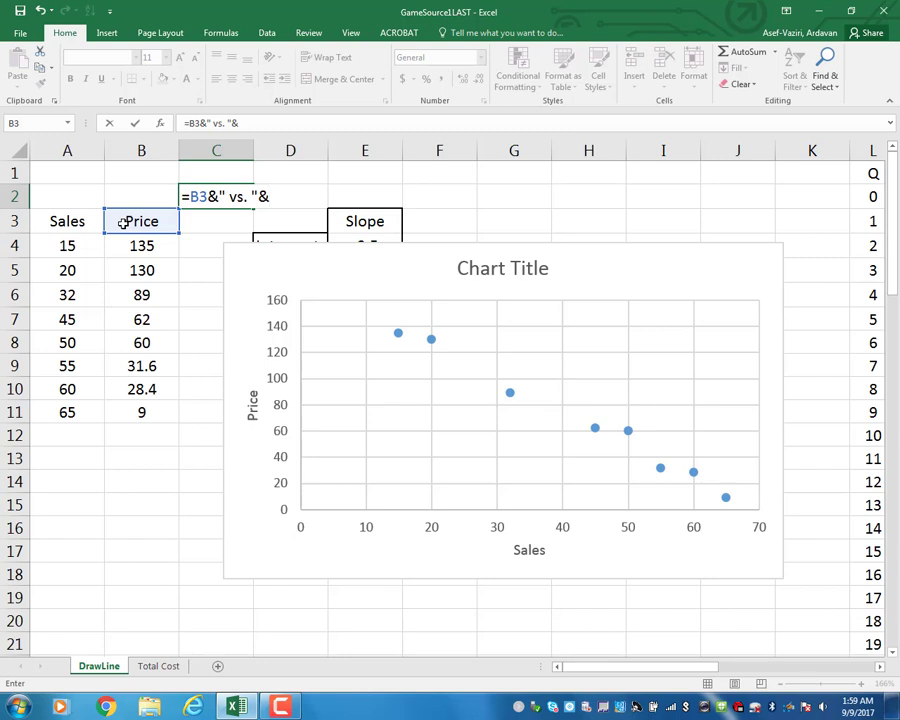
left_click(71, 216)
key("Return")
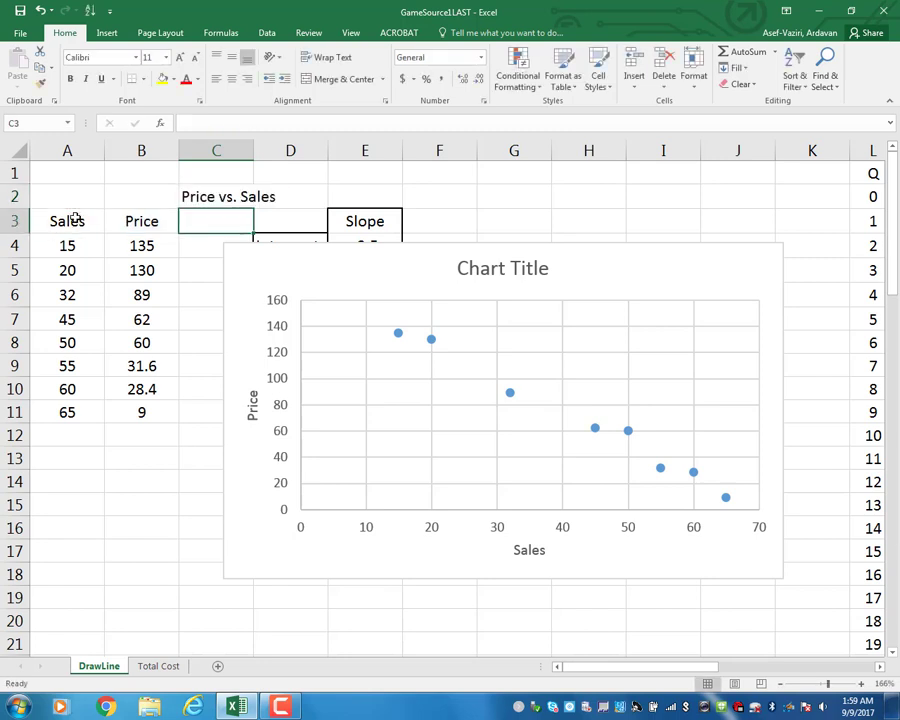
- Link the chart title to cell C2 and move the chart up so it starts at row 1 over column B
left_click(527, 268)
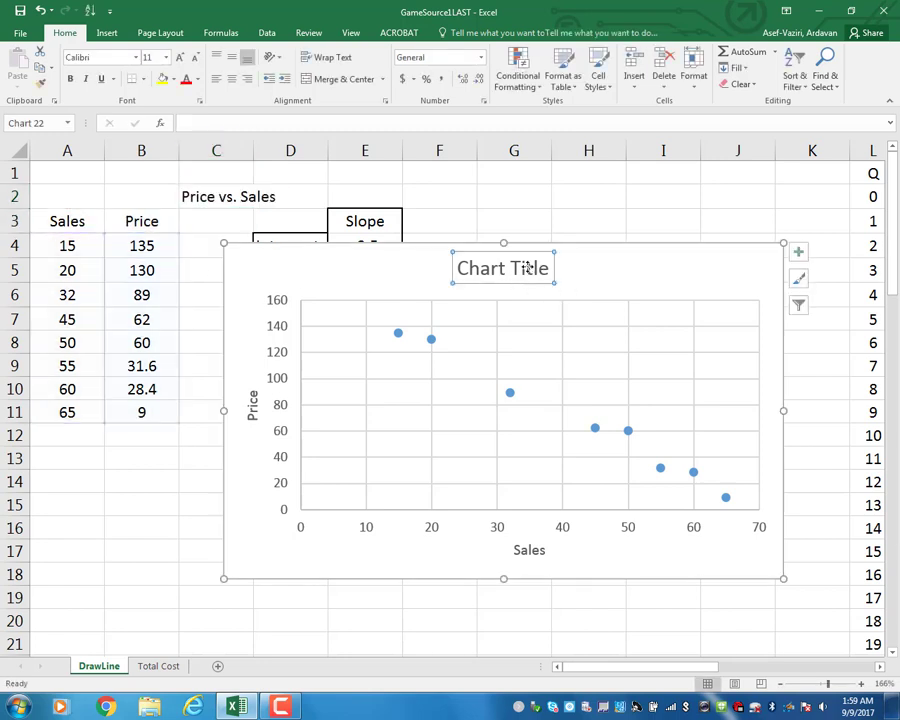
left_click(220, 124)
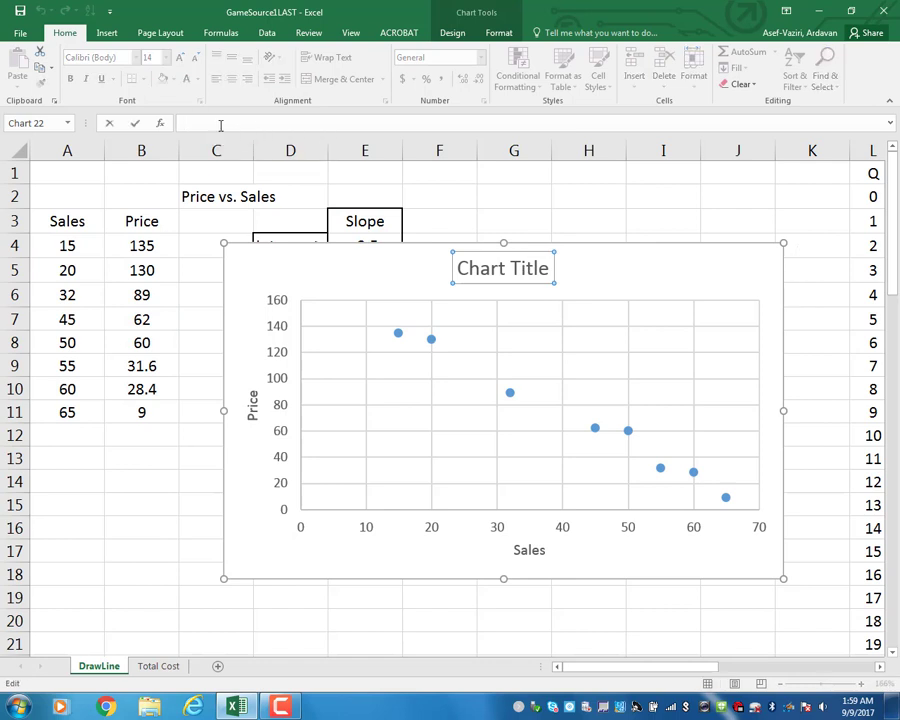
type("=")
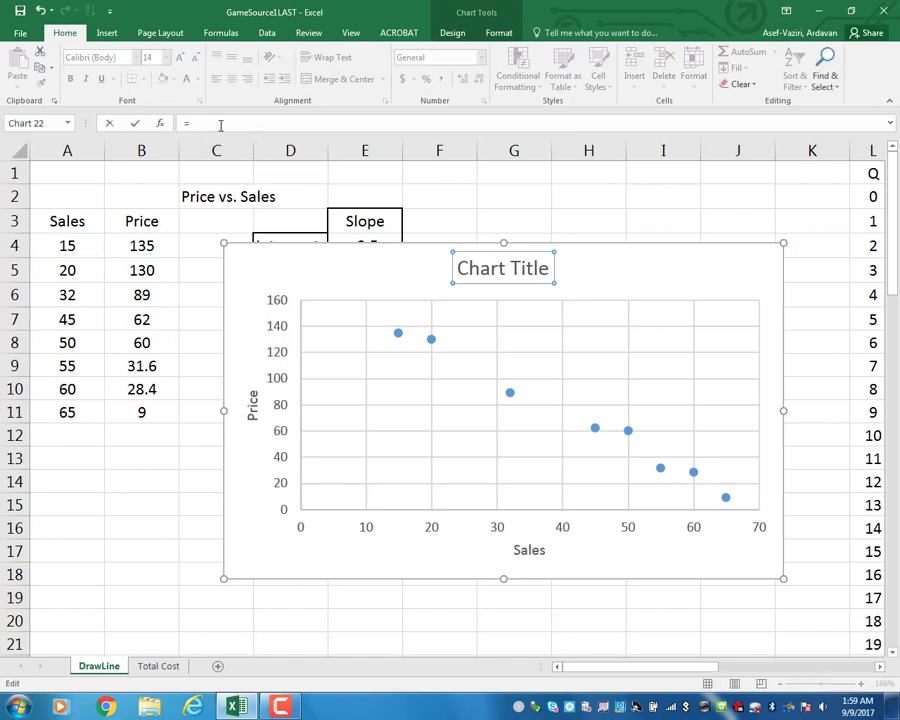
left_click(196, 199)
key("Return")
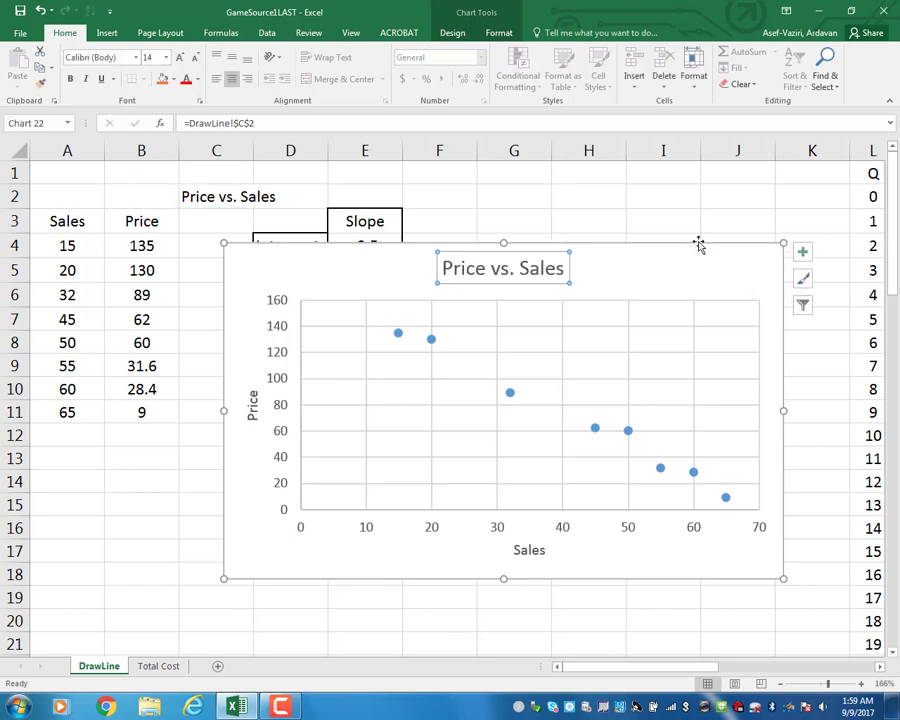
left_click_drag(699, 243, 611, 172)
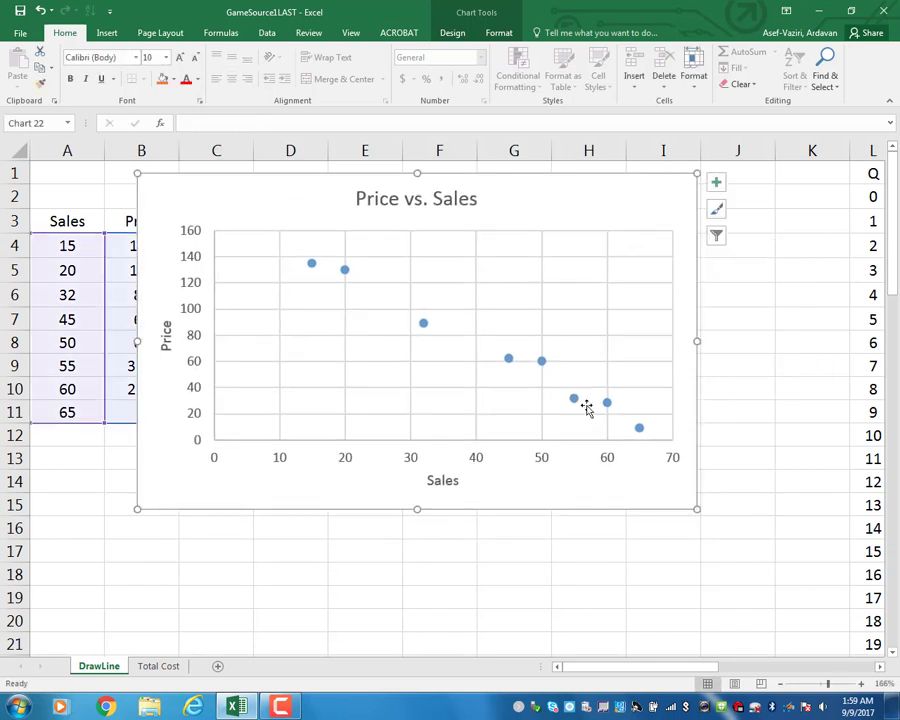
- Add a linear trendline to the data points and display its equation on the chart
left_click(541, 361)
right_click(542, 361)
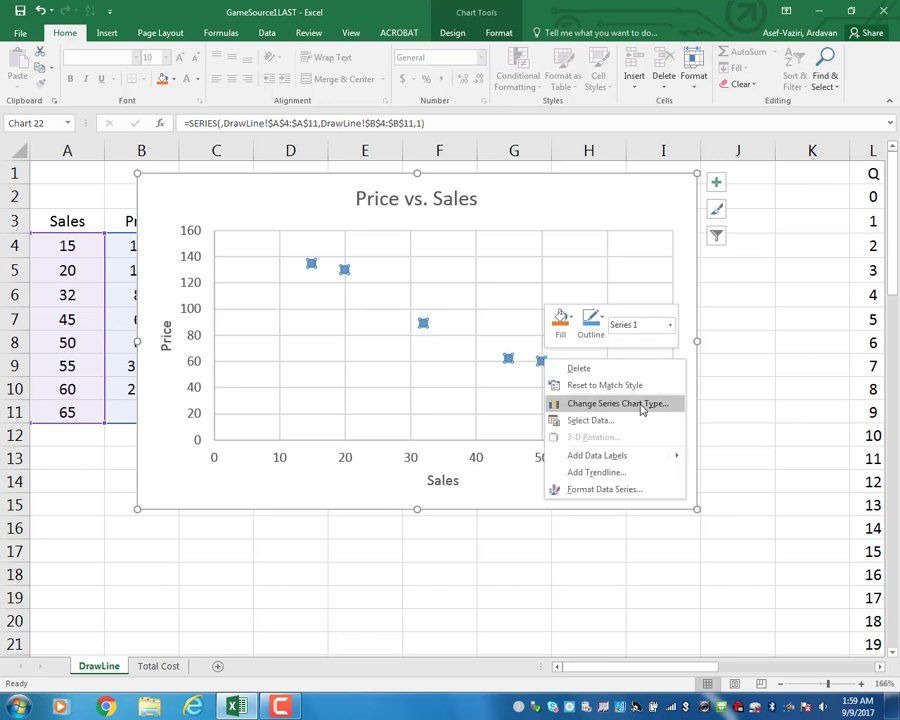
left_click(626, 479)
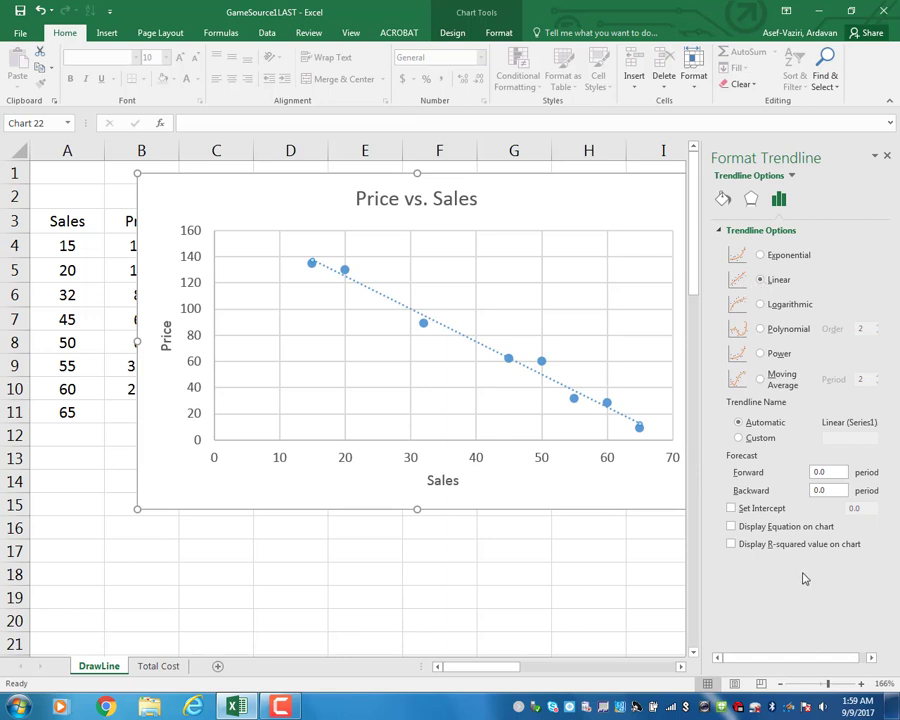
left_click(731, 527)
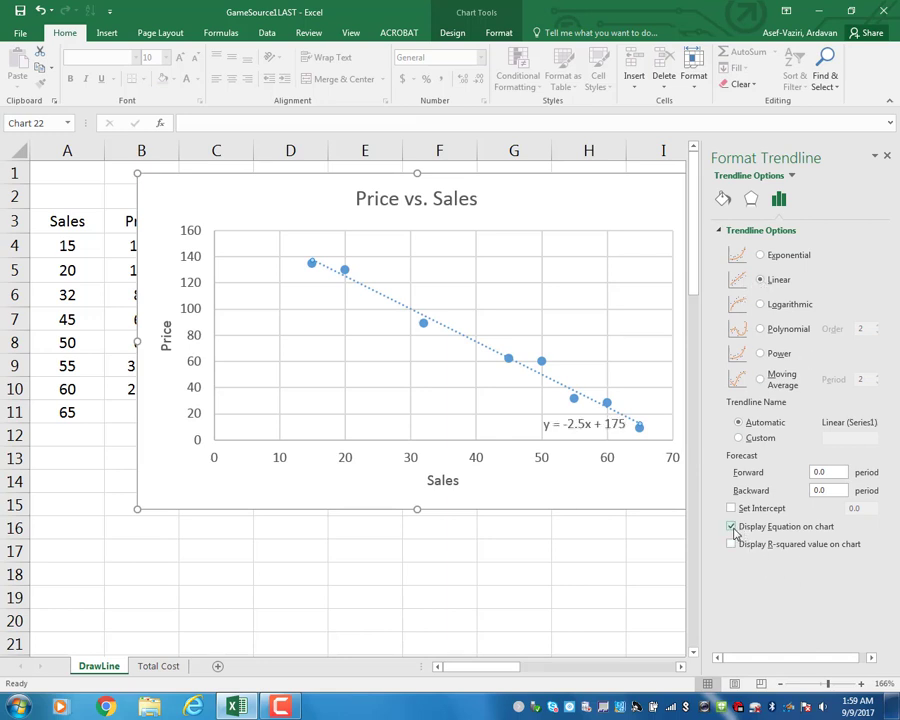
left_click(584, 577)
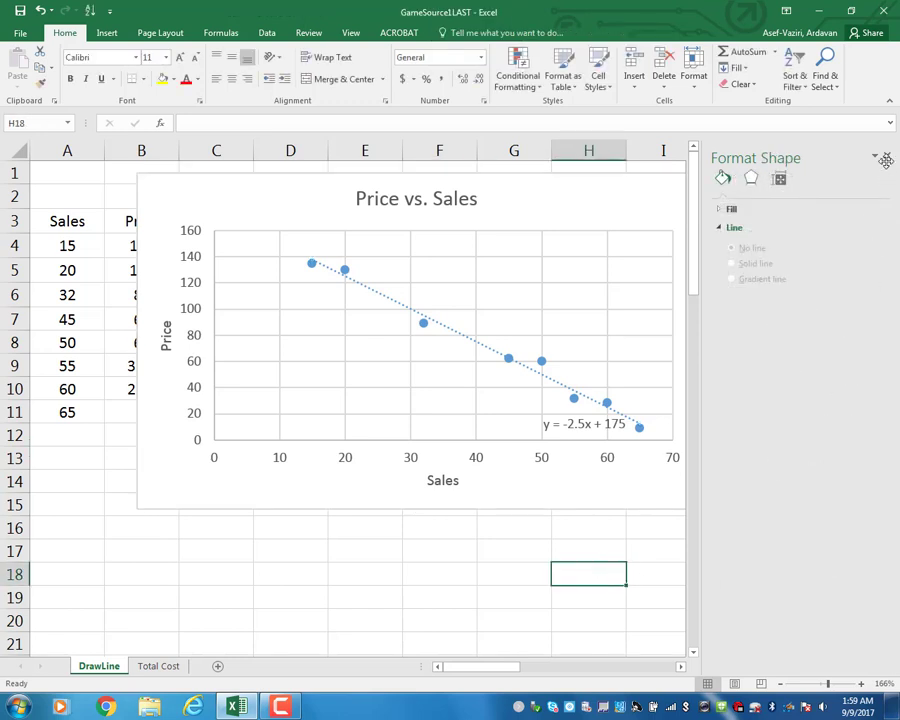
left_click(884, 158)
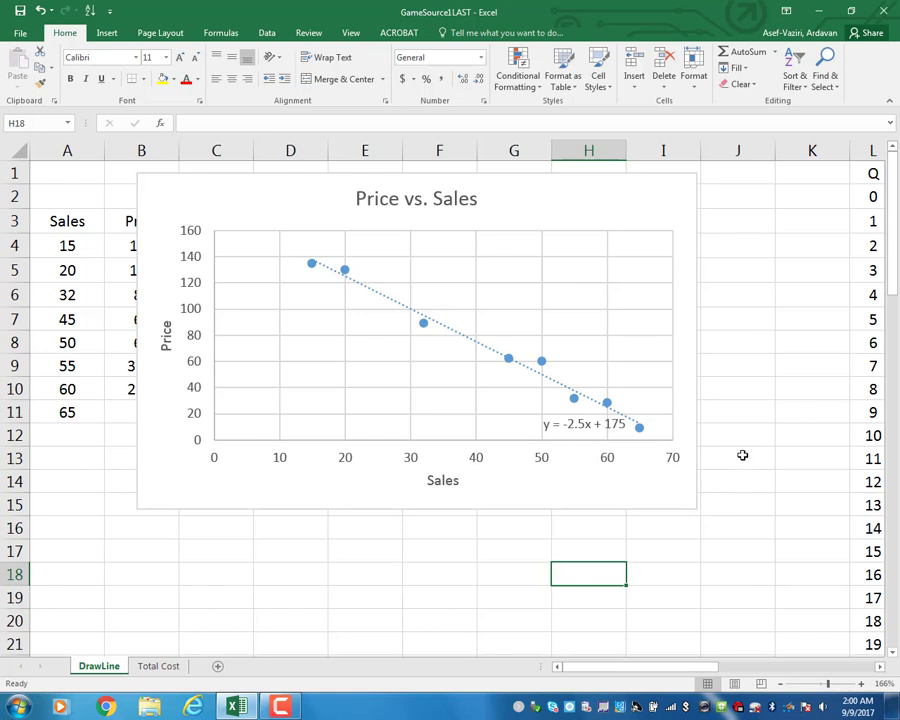
- Display the trendline's R-squared value on the chart and arrange the equation and R-squared labels one above the other beneath the trendline
right_click(541, 361)
left_click(604, 491)
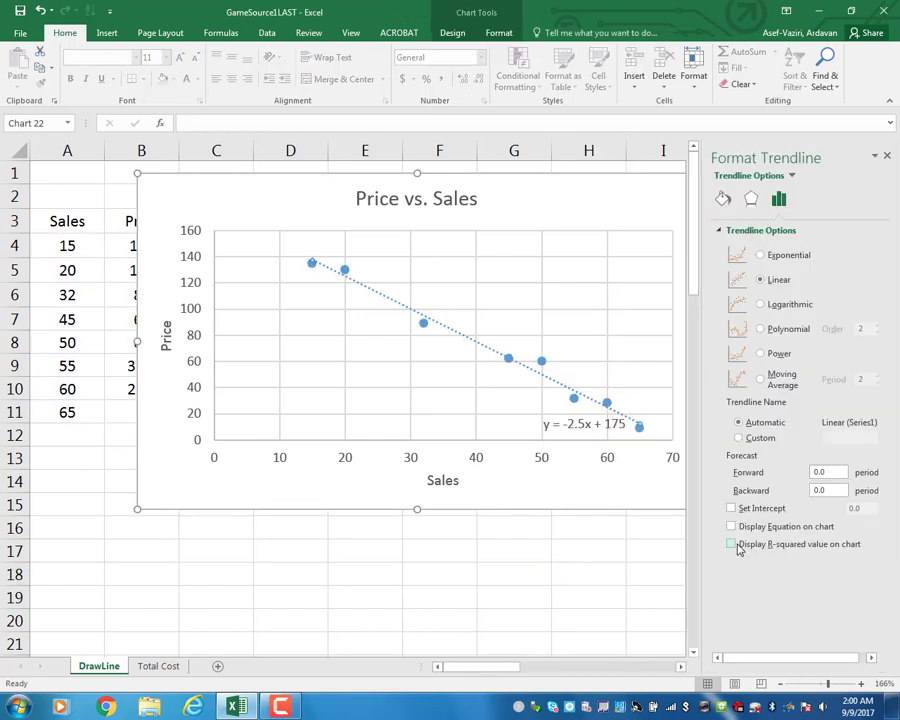
left_click(731, 544)
left_click_drag(585, 424, 485, 413)
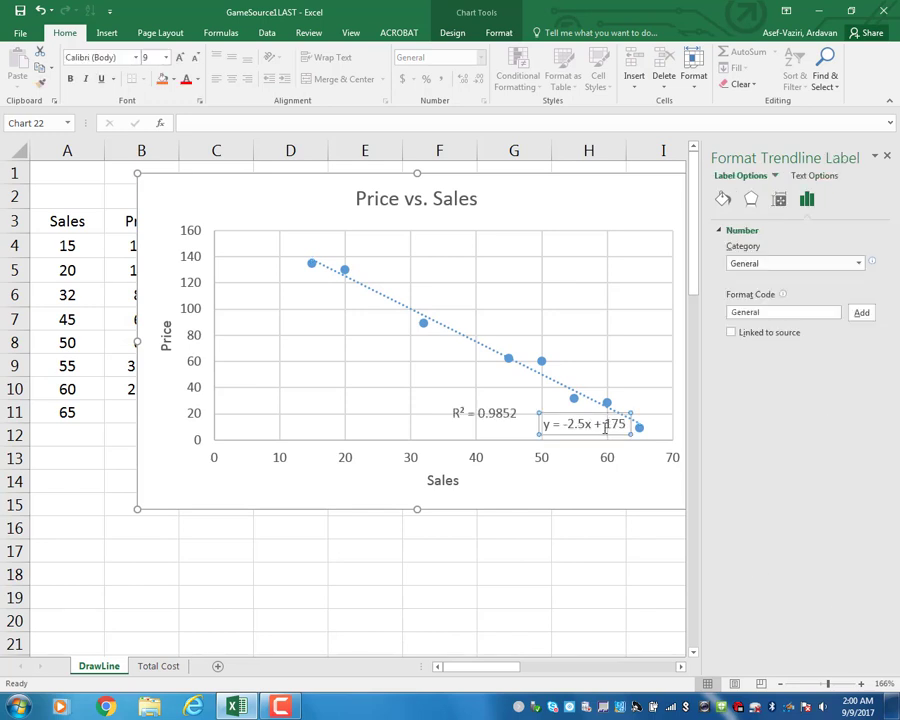
left_click_drag(551, 412, 476, 416)
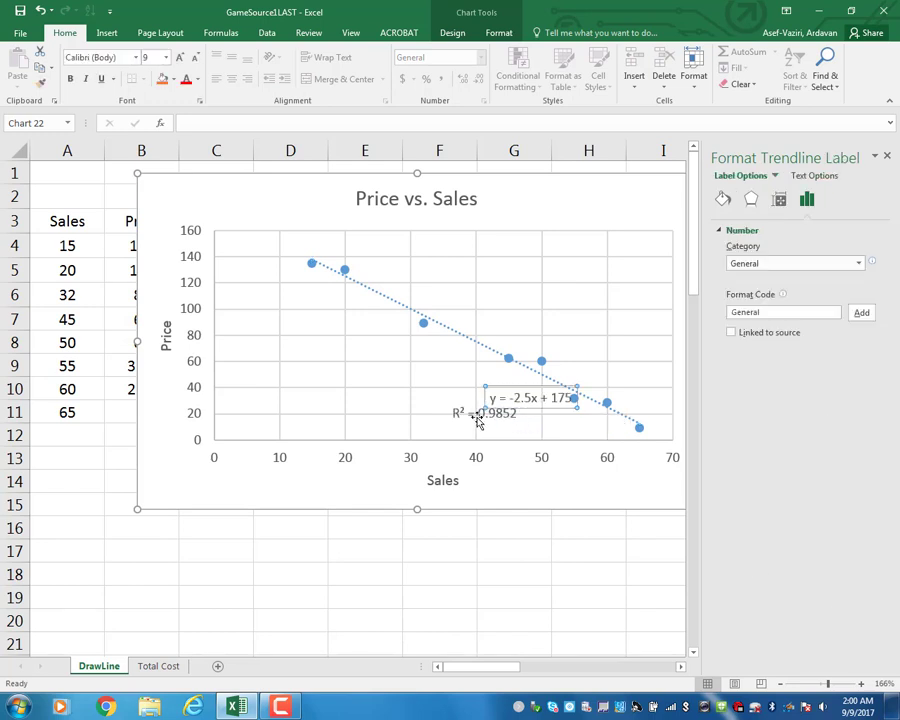
left_click_drag(568, 432, 574, 428)
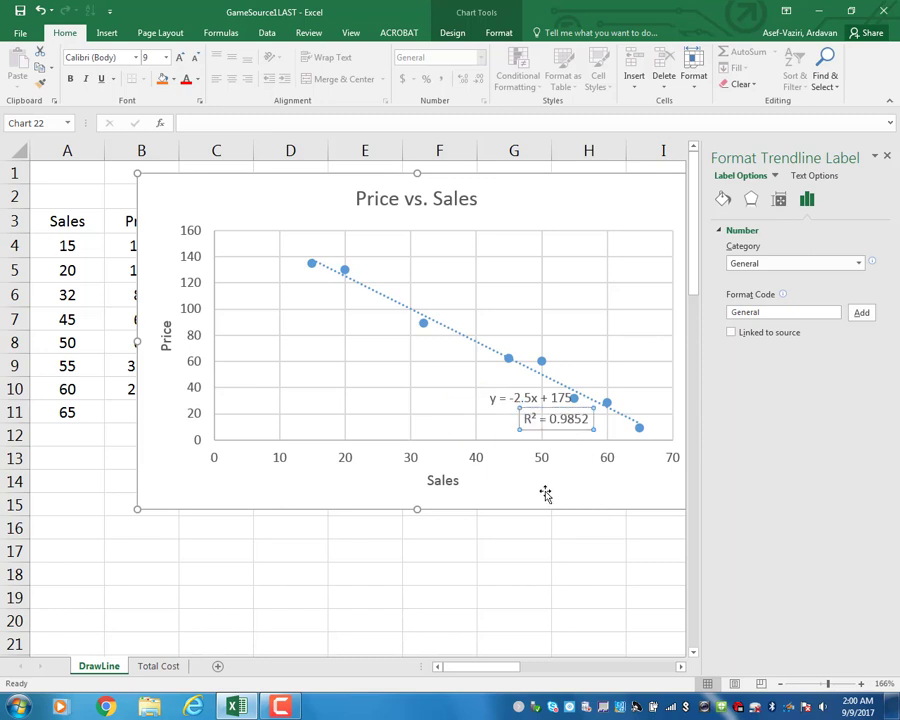
left_click(491, 580)
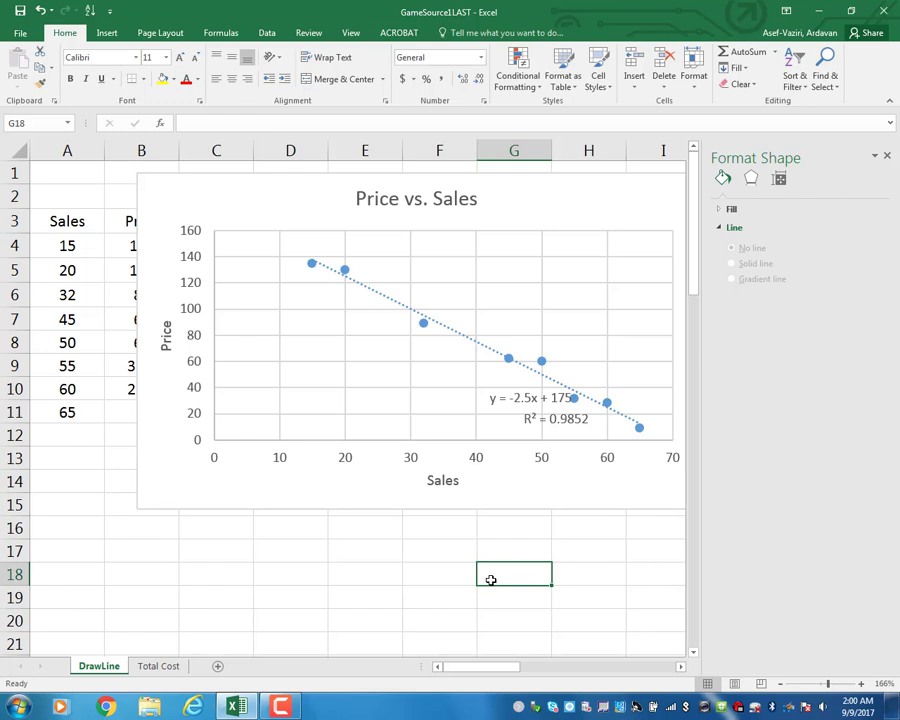
- Start inking with a red pen and mark eight rough crosses scattered above and below the trendline on the chart
left_click(520, 32)
mouse_move(476, 66)
left_click(635, 207)
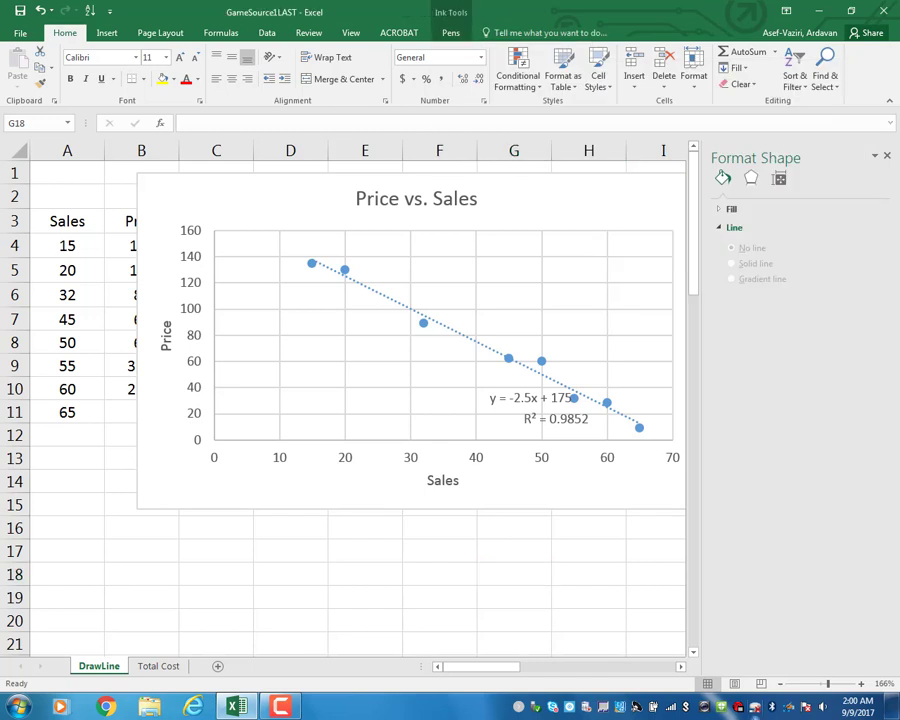
left_click_drag(405, 271, 402, 295)
left_click_drag(392, 283, 416, 287)
left_click_drag(391, 331, 392, 354)
left_click_drag(385, 341, 398, 342)
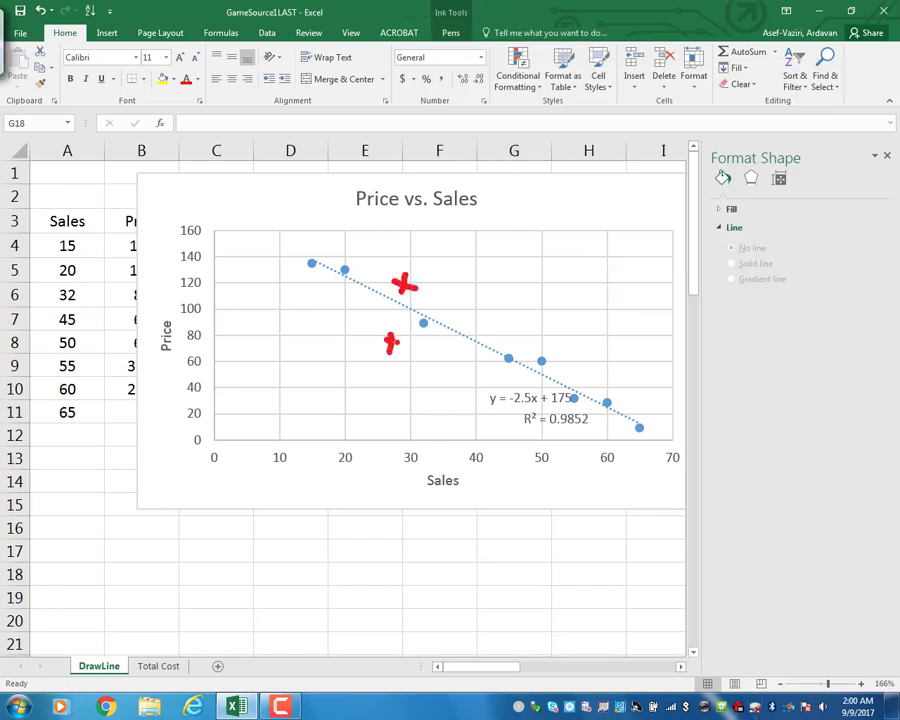
mouse_move(478, 266)
left_mouse_down()
mouse_move(482, 292)
mouse_move(490, 279)
left_mouse_up()
left_click_drag(460, 349, 462, 368)
left_click_drag(452, 358, 471, 354)
mouse_move(548, 320)
left_mouse_down()
mouse_move(545, 342)
mouse_move(563, 325)
left_mouse_up()
left_click_drag(616, 293, 610, 330)
left_click_drag(601, 376, 616, 390)
left_click_drag(615, 372, 604, 392)
left_click_drag(659, 378, 672, 400)
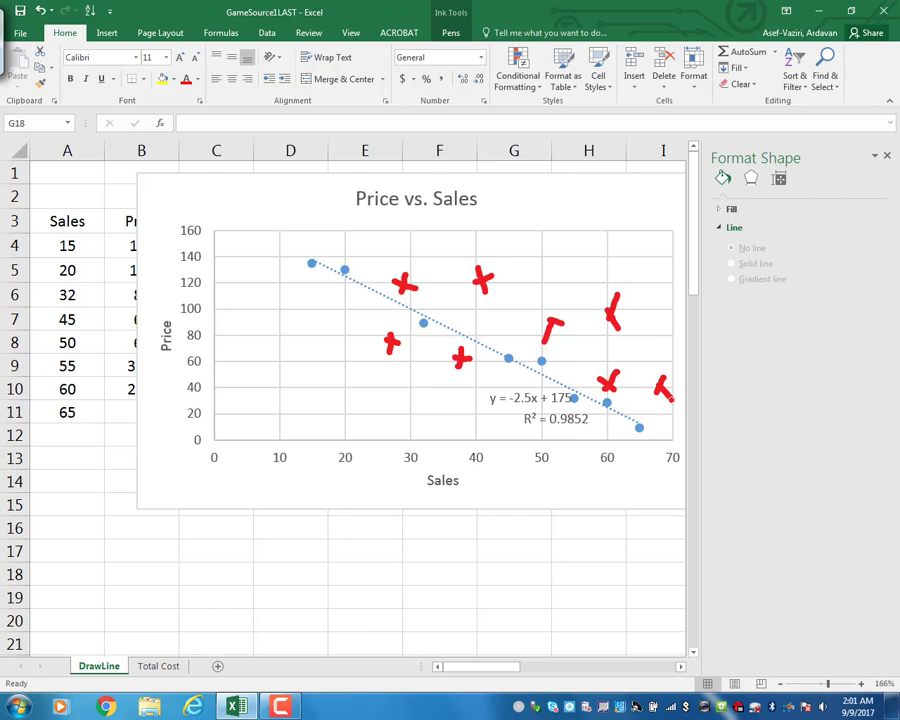
left_click_drag(545, 326, 552, 332)
- Draw a red line through the scattered crosses and mark the horizontal and vertical distances to the cross near Sales 60
left_click_drag(312, 297, 679, 372)
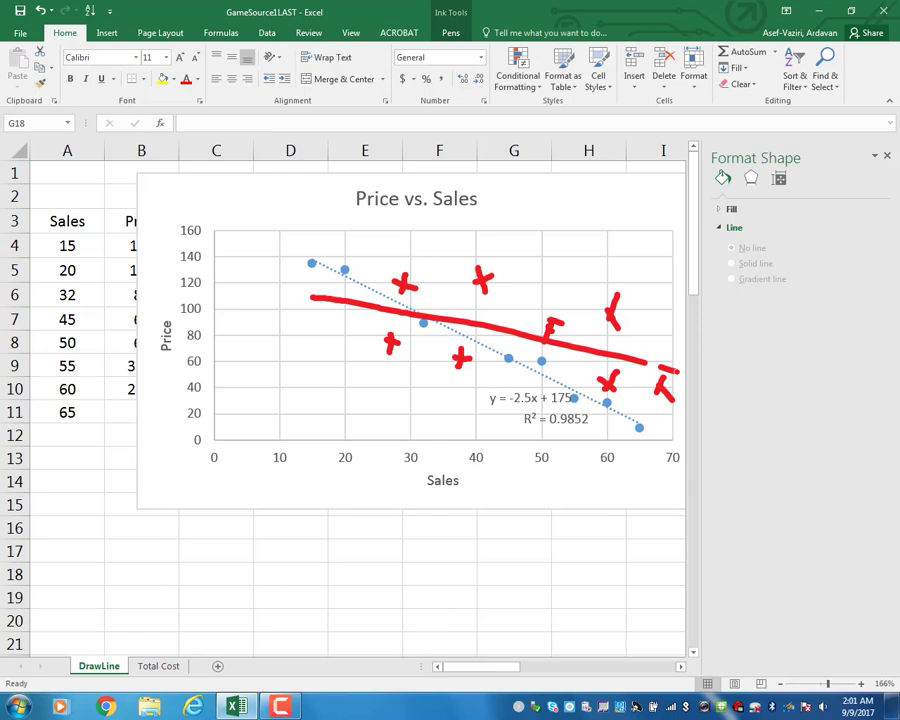
mouse_move(598, 392)
left_mouse_down()
mouse_move(606, 375)
mouse_move(620, 392)
mouse_move(610, 442)
mouse_move(590, 447)
left_mouse_up()
left_click_drag(213, 455, 596, 454)
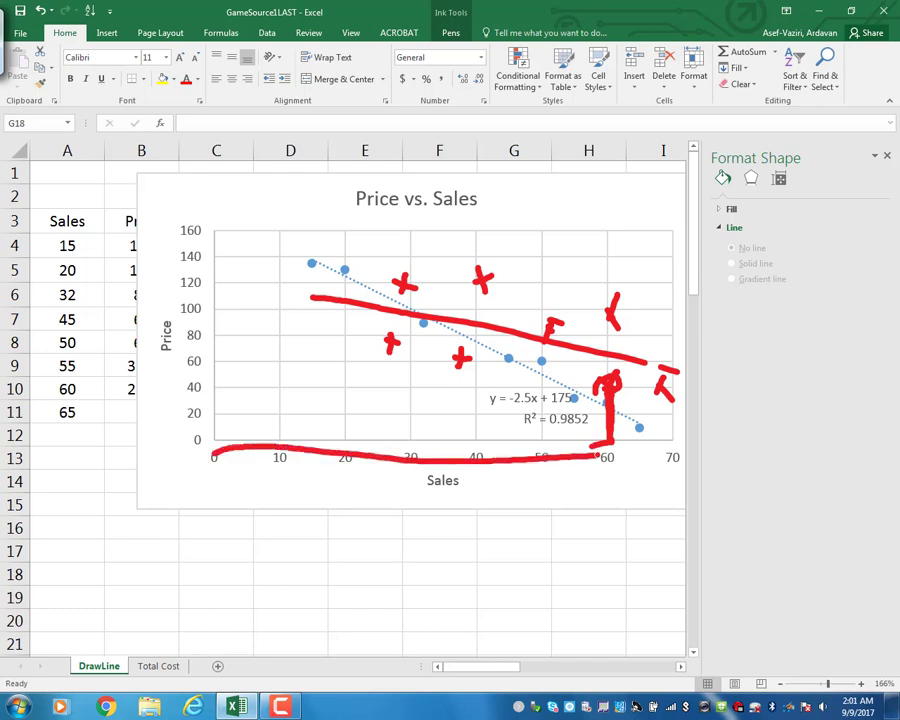
left_click_drag(604, 346, 614, 360)
left_click_drag(605, 402, 609, 435)
- Switch to a blue pen and mark crosses on the chart's data points close to the trendline
left_click(560, 32)
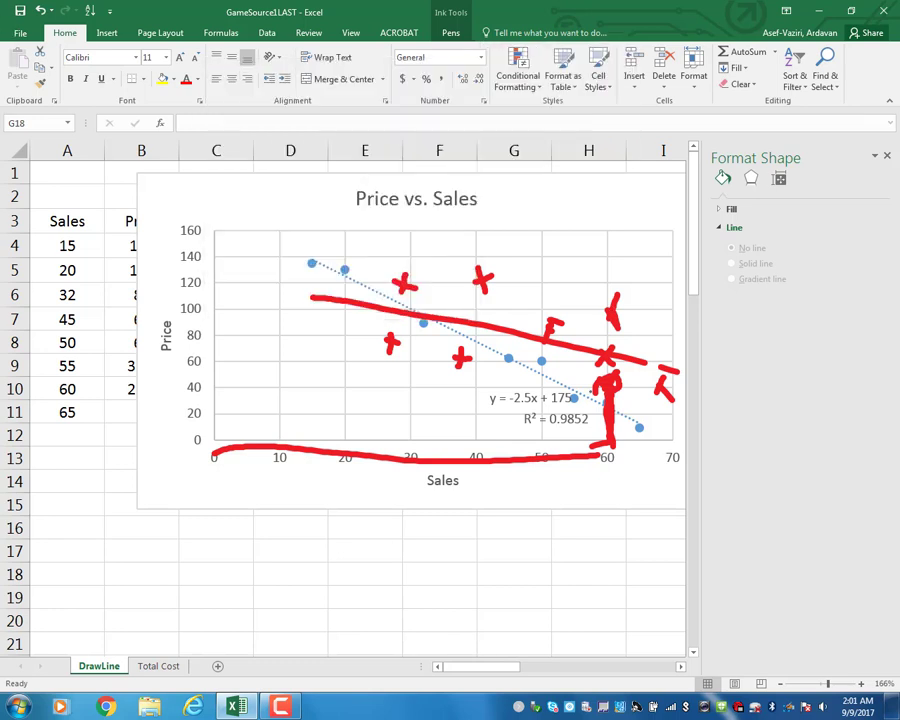
left_click(212, 86)
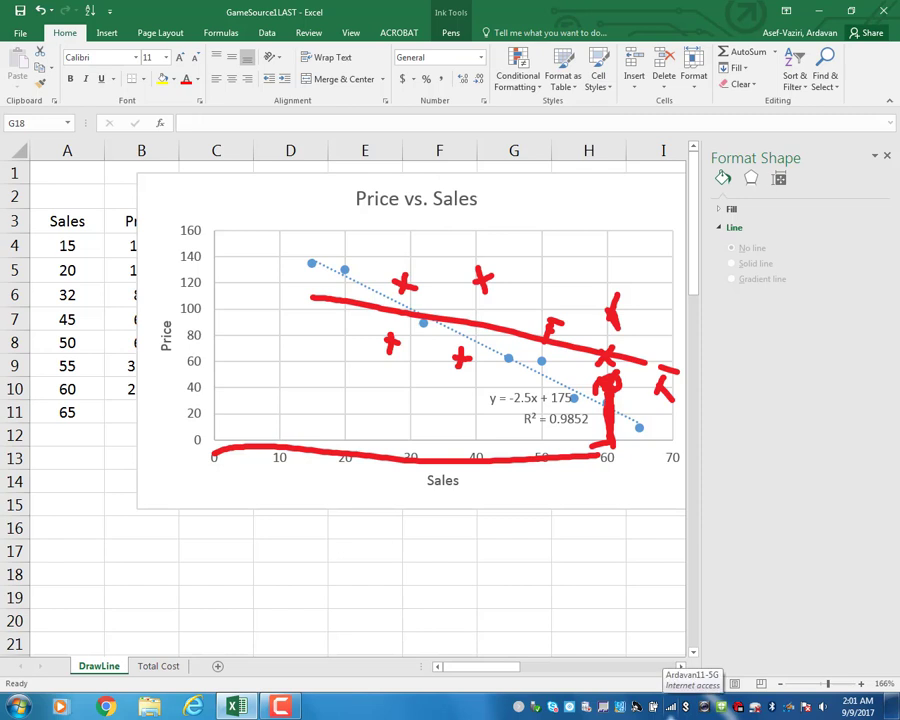
mouse_move(533, 352)
left_mouse_down()
mouse_move(547, 364)
mouse_move(513, 360)
left_mouse_up()
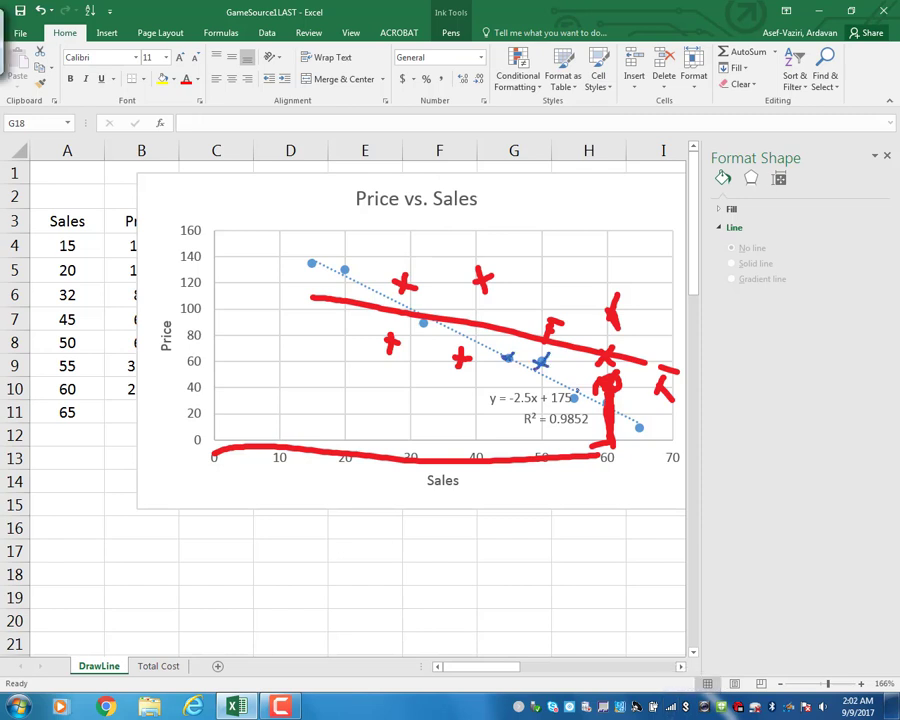
left_click_drag(577, 389, 571, 403)
left_click_drag(419, 320, 429, 330)
left_click_drag(337, 276, 350, 265)
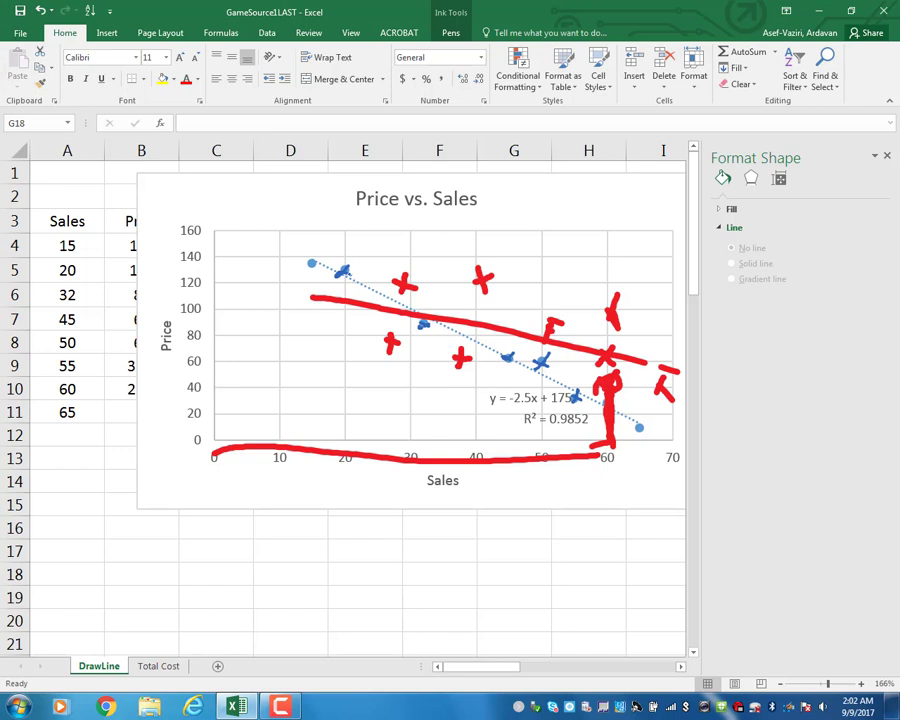
- Sketch two small blue axis pairs below the chart, one with falling dots and the other with rising dots
mouse_move(163, 503)
left_mouse_down()
mouse_move(157, 630)
mouse_move(384, 630)
left_mouse_up()
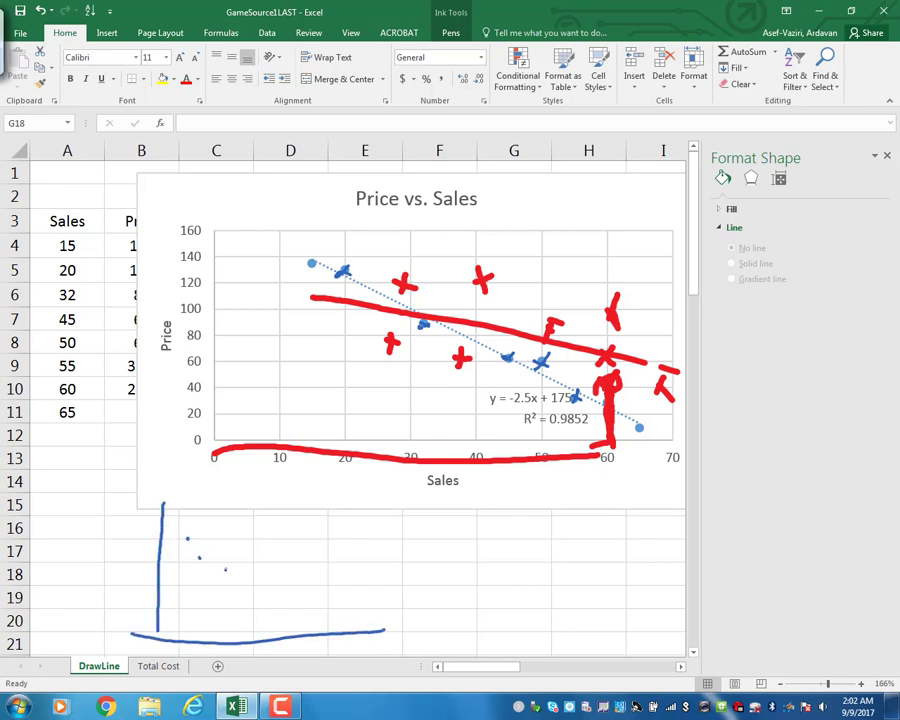
left_click(275, 619)
left_click(305, 622)
mouse_move(438, 512)
left_mouse_down()
mouse_move(440, 630)
mouse_move(648, 632)
left_mouse_up()
left_click(490, 585)
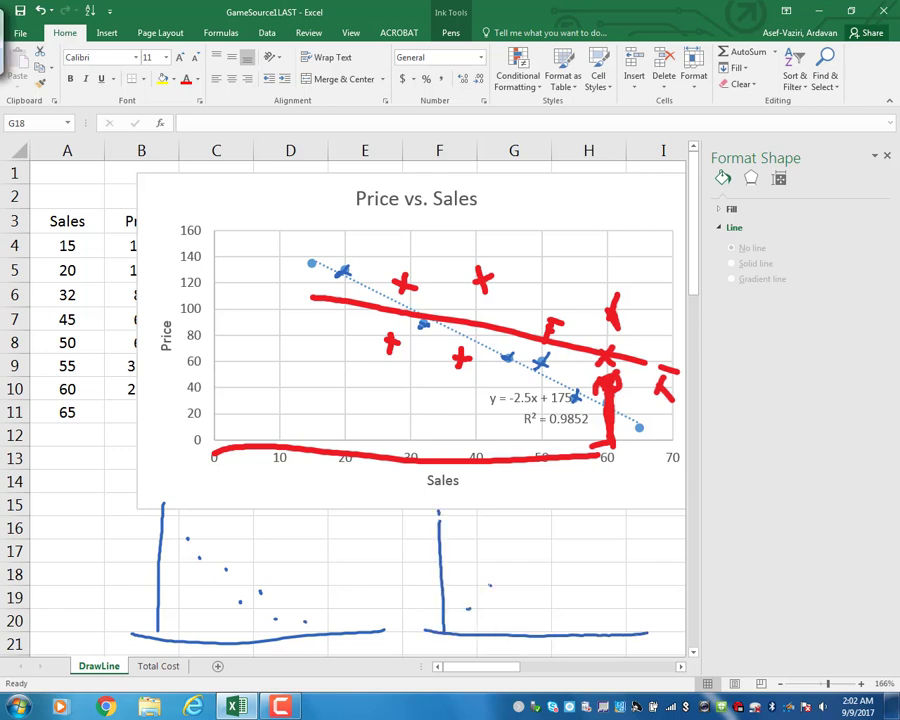
left_click(565, 544)
left_click_drag(591, 532, 598, 528)
left_click(610, 527)
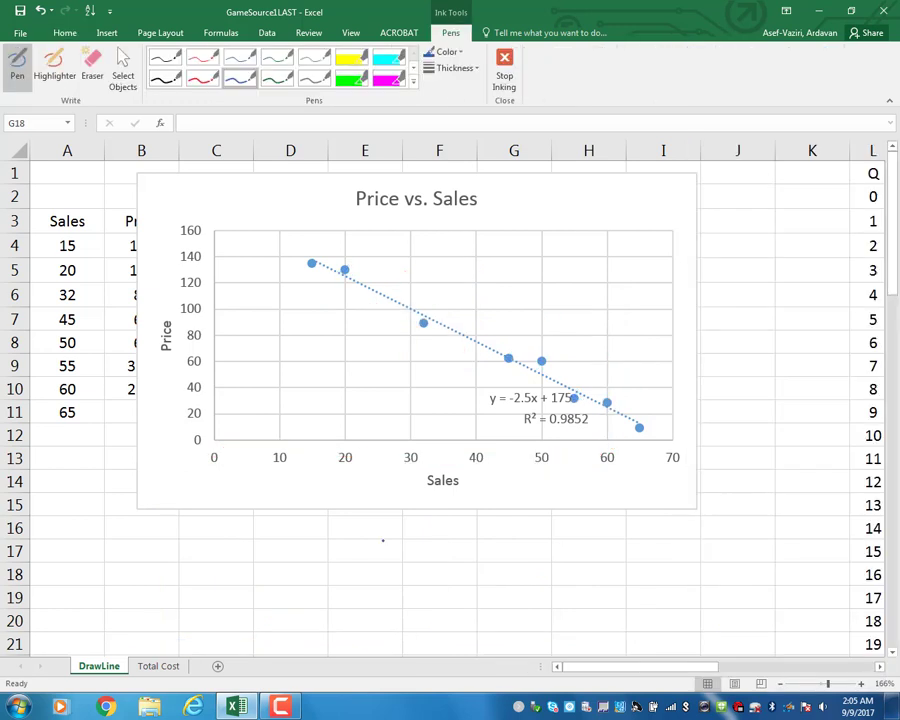
- Underline the trendline equation in blue ink, circle 175 and -2.5, and extend the trendline to a cross above the vertical axis
left_click_drag(478, 407, 591, 406)
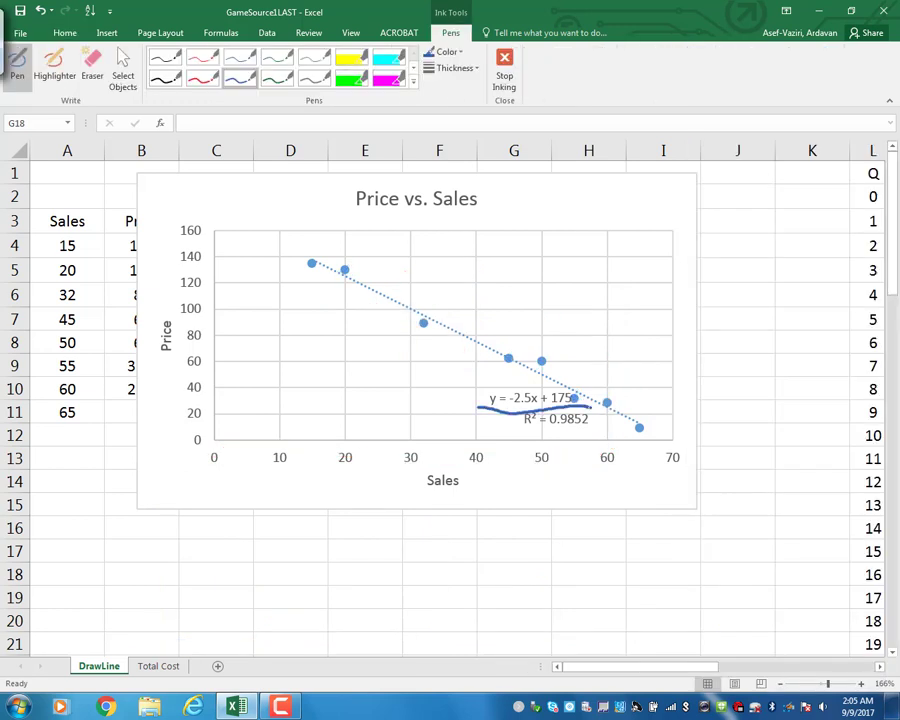
left_click_drag(566, 383, 584, 392)
mouse_move(318, 265)
left_mouse_down()
mouse_move(201, 191)
mouse_move(227, 187)
mouse_move(230, 207)
left_mouse_up()
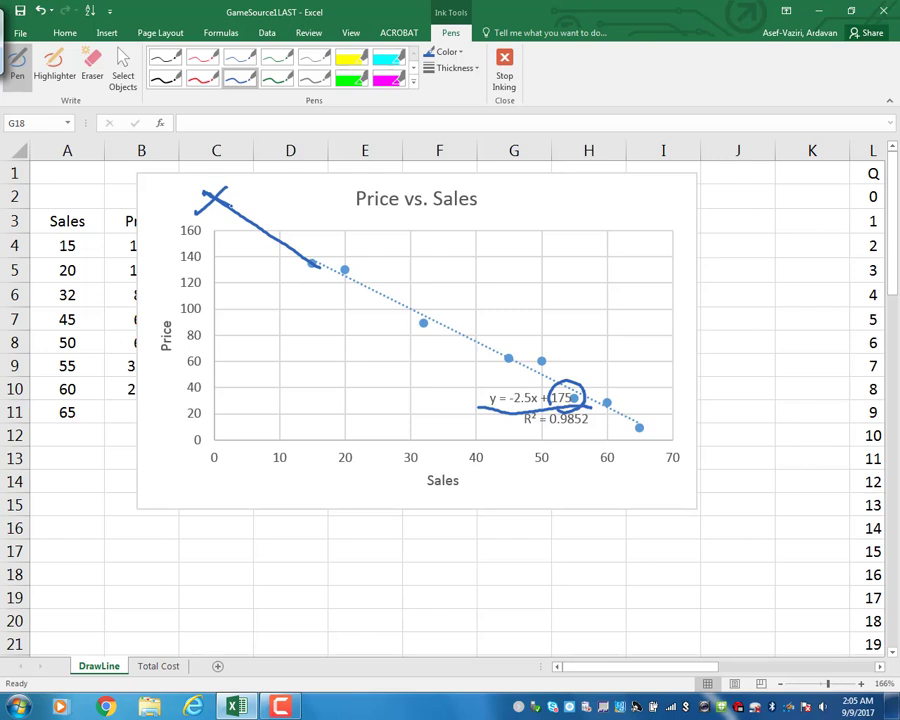
left_click_drag(536, 389, 522, 387)
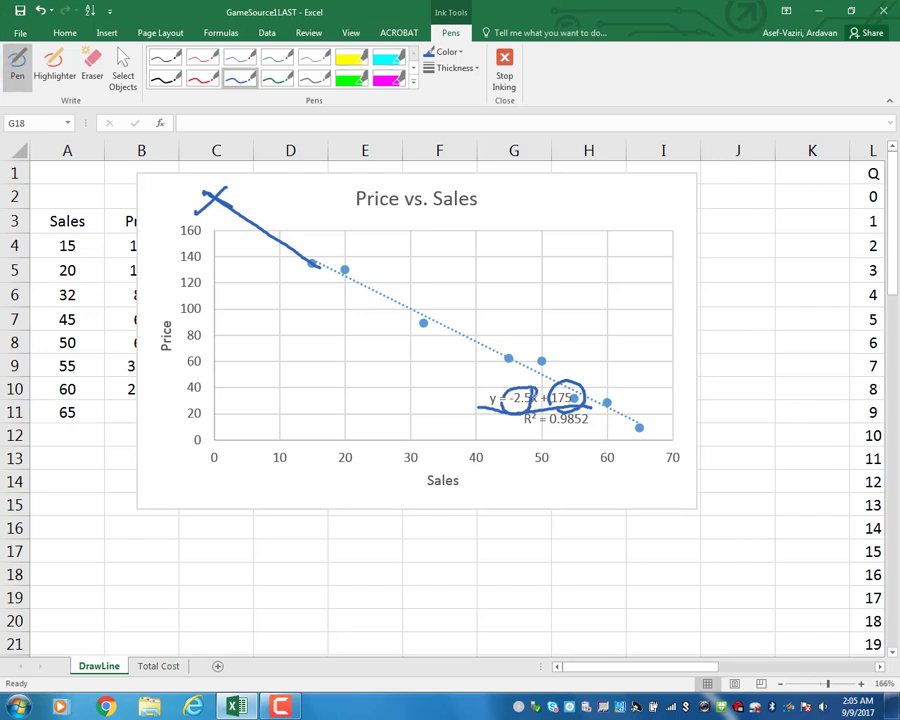
- Handwrite the equation y = b0 + b1x in blue ink below the chart
mouse_move(252, 530)
left_mouse_down()
mouse_move(262, 566)
mouse_move(277, 545)
mouse_move(288, 566)
mouse_move(324, 551)
mouse_move(324, 563)
mouse_move(367, 566)
mouse_move(352, 566)
mouse_move(372, 580)
mouse_move(378, 563)
mouse_move(430, 558)
mouse_move(426, 577)
left_mouse_up()
left_click(400, 556)
mouse_move(450, 527)
left_mouse_down()
mouse_move(452, 570)
mouse_move(499, 588)
left_mouse_up()
mouse_move(504, 537)
left_mouse_down()
mouse_move(527, 570)
mouse_move(509, 573)
left_mouse_up()
left_click(535, 567)
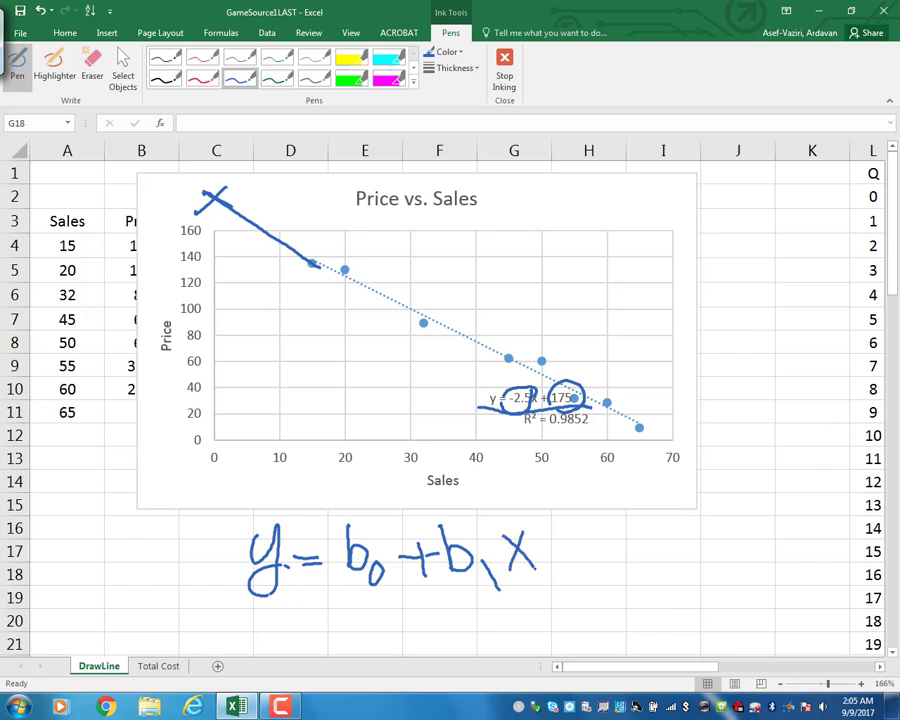
- Circle b0 and b1 in the handwritten equation and erase the ink annotations from the sheet
mouse_move(352, 519)
left_mouse_down()
mouse_move(335, 596)
mouse_move(397, 590)
mouse_move(345, 611)
left_mouse_up()
left_click_drag(222, 180, 184, 210)
mouse_move(446, 595)
left_mouse_down()
mouse_move(443, 545)
mouse_move(498, 540)
mouse_move(458, 610)
left_mouse_up()
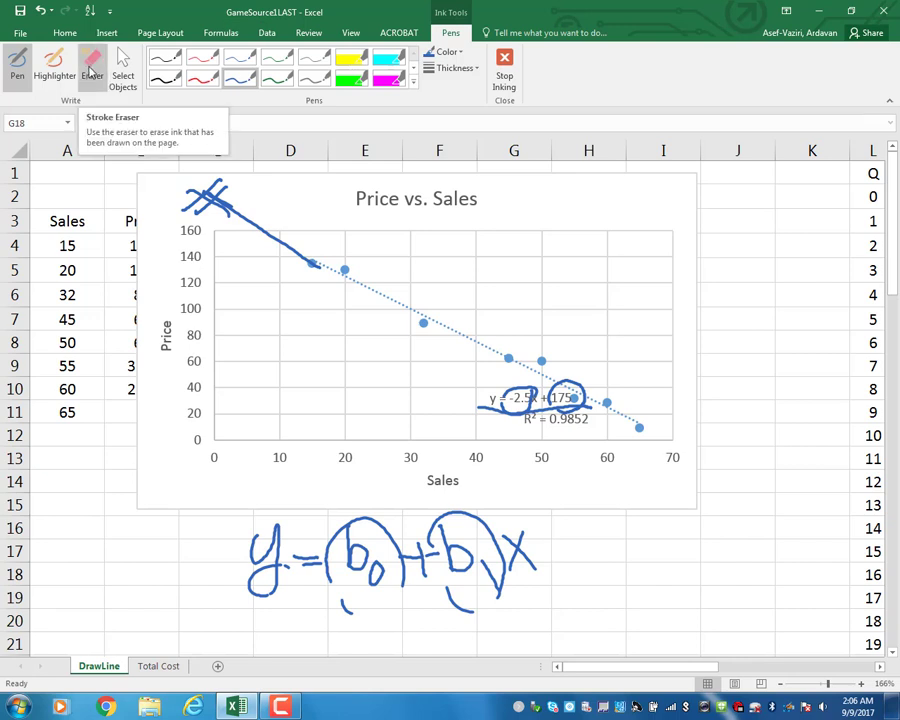
left_click(92, 70)
left_click_drag(187, 195, 468, 318)
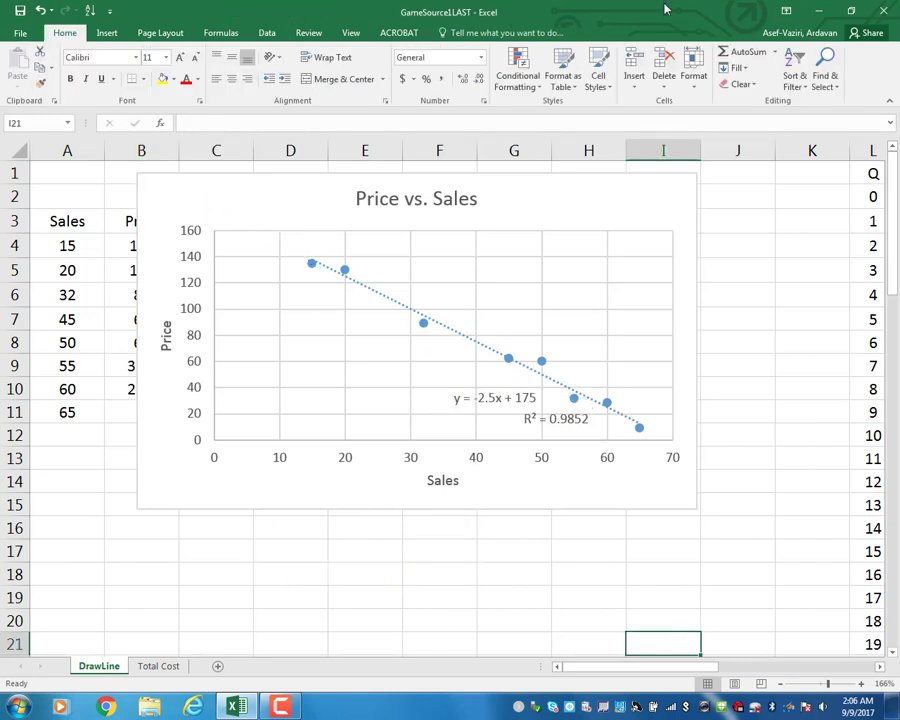
- Move the chart down to start at row 8 over column D, clear of the intercept and slope table
left_click(514, 184)
left_click_drag(514, 184, 612, 366)
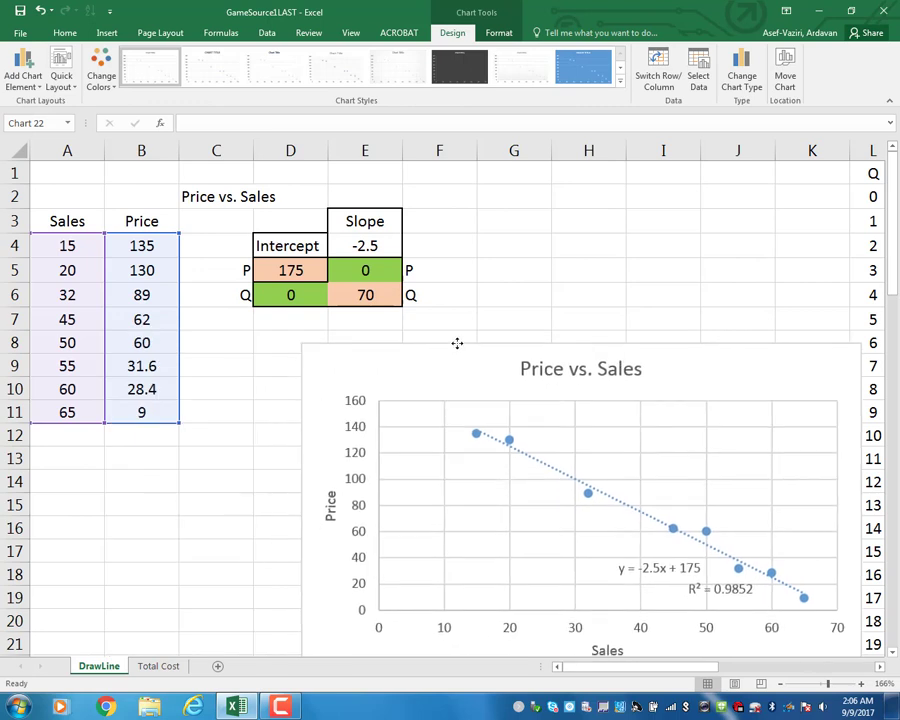
left_click(246, 275)
left_click(246, 293)
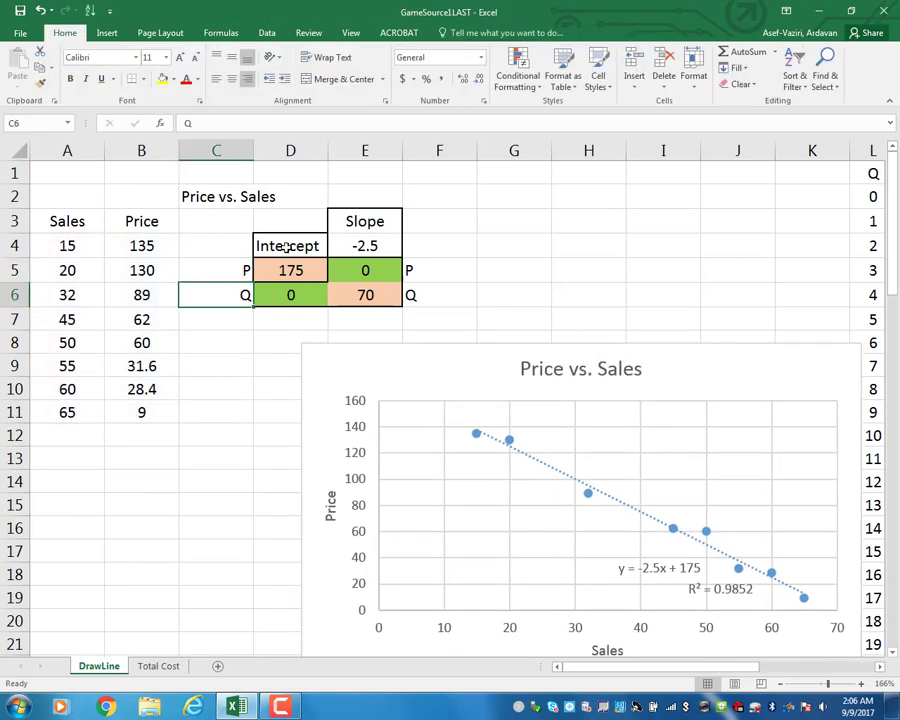
- Enter the formula =intercept(B4:B11,A4:A11) in cell D5
left_click(294, 273)
type("=in")
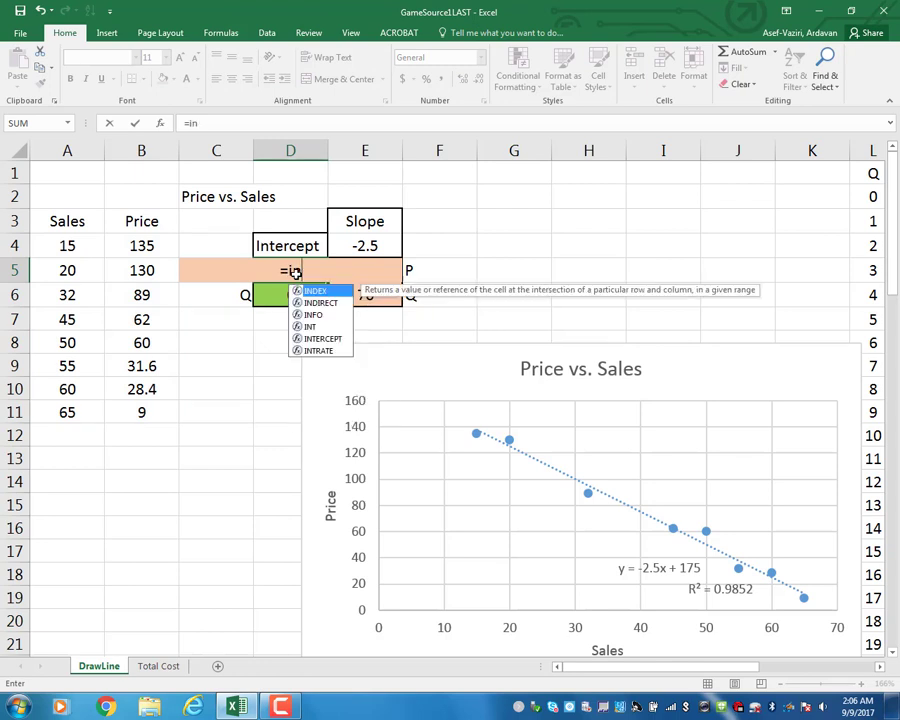
type("tercept(")
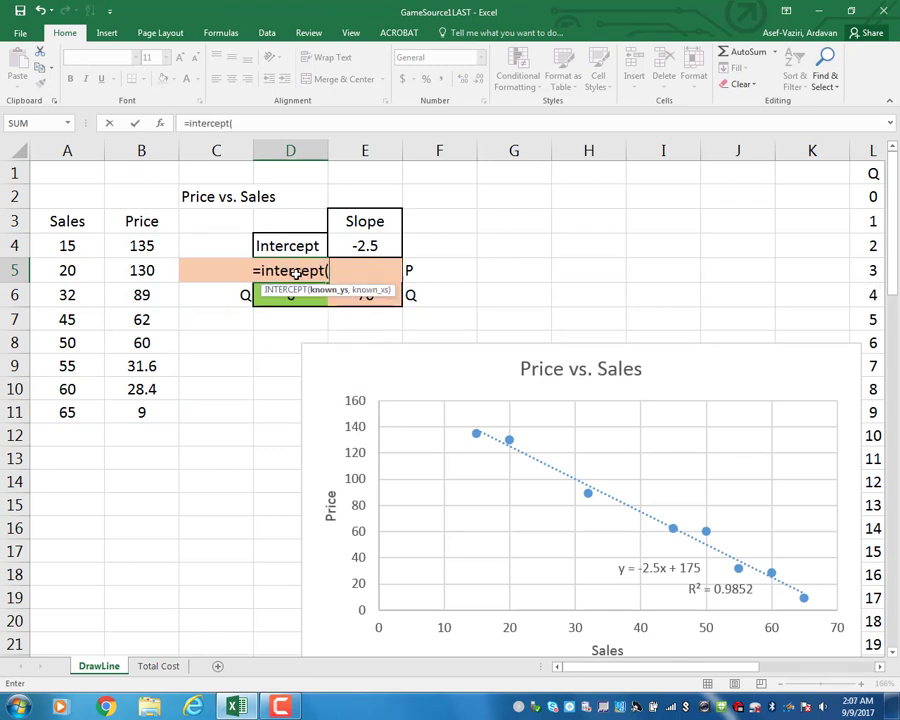
left_click_drag(123, 243, 120, 415)
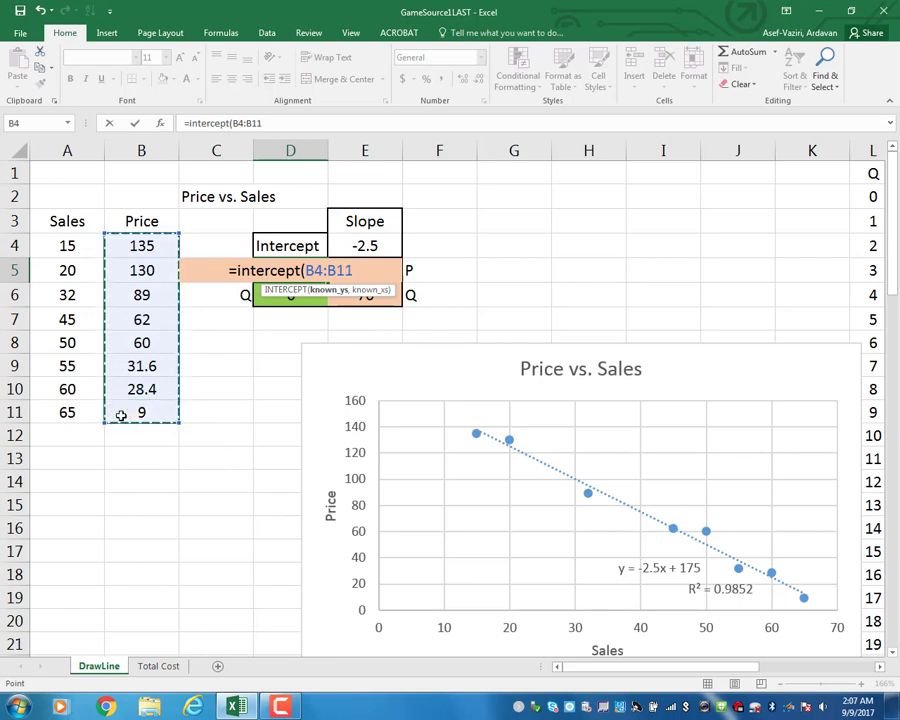
type(",")
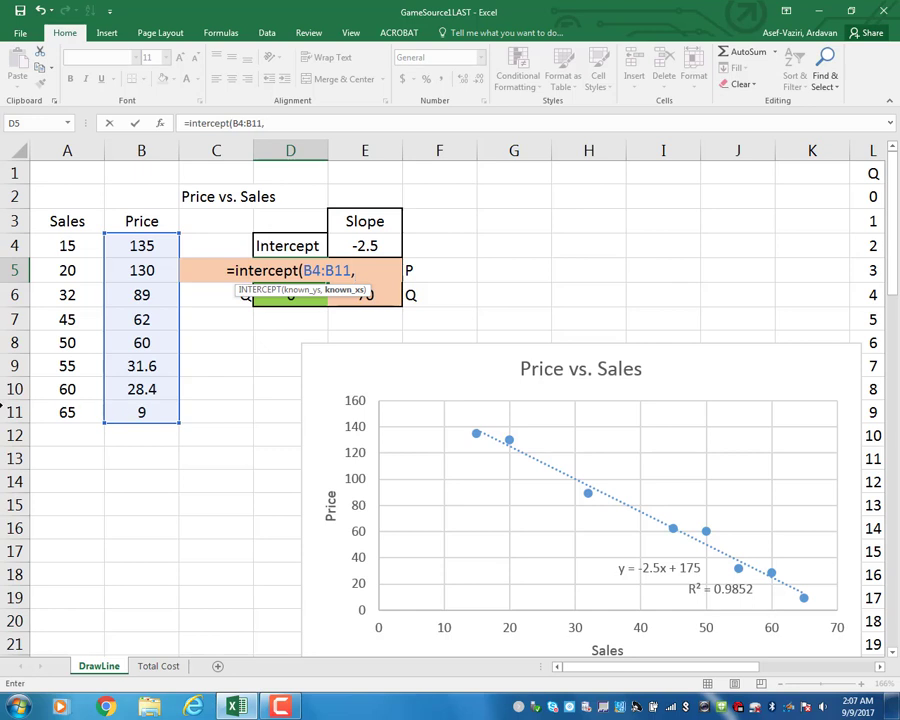
left_click(67, 243)
left_click_drag(67, 243, 54, 412)
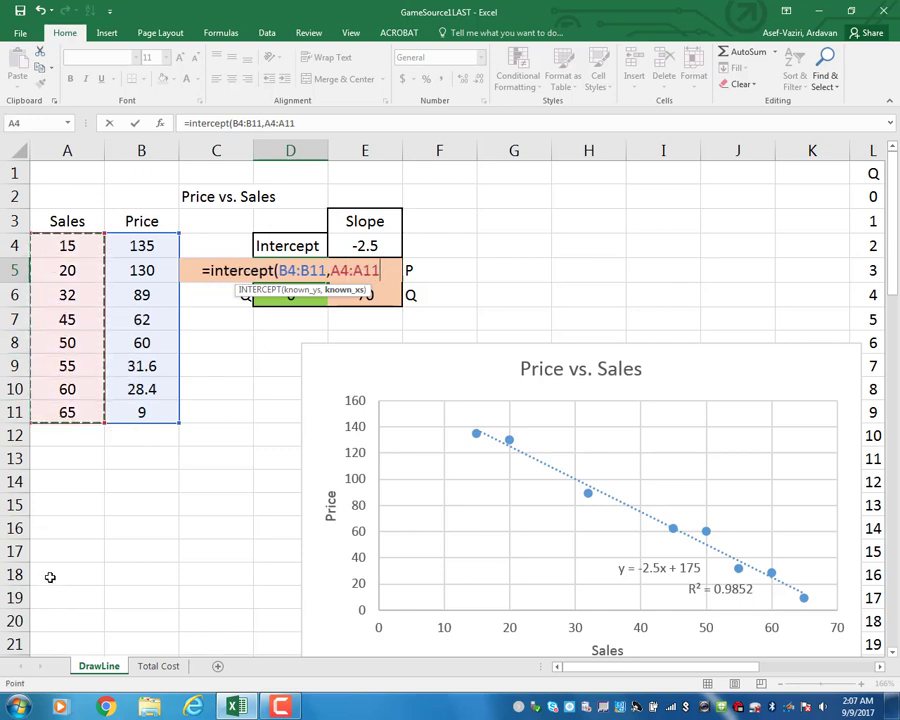
type(")")
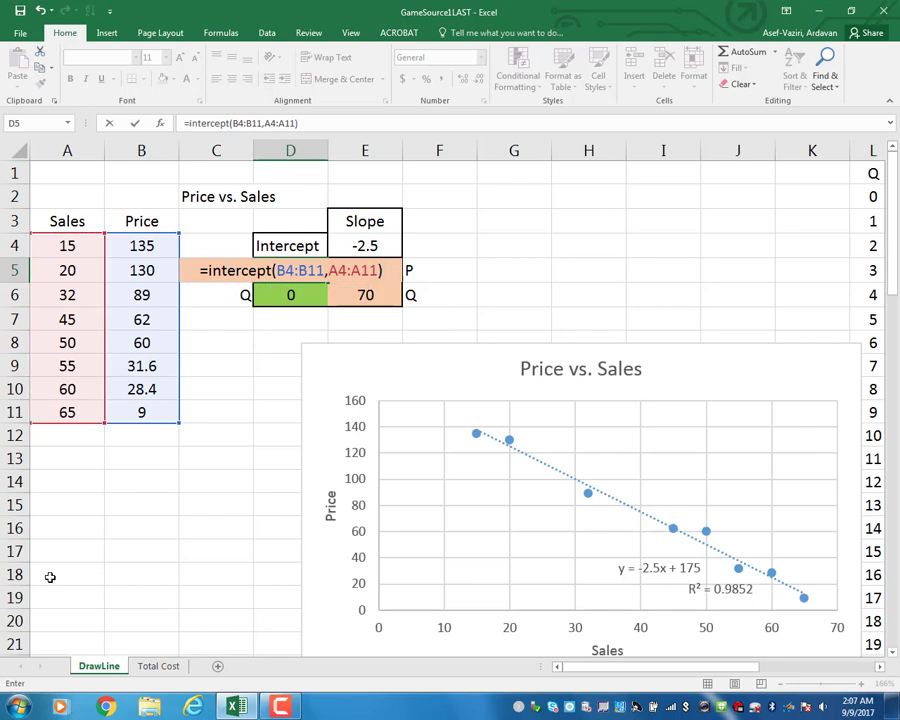
key("Return")
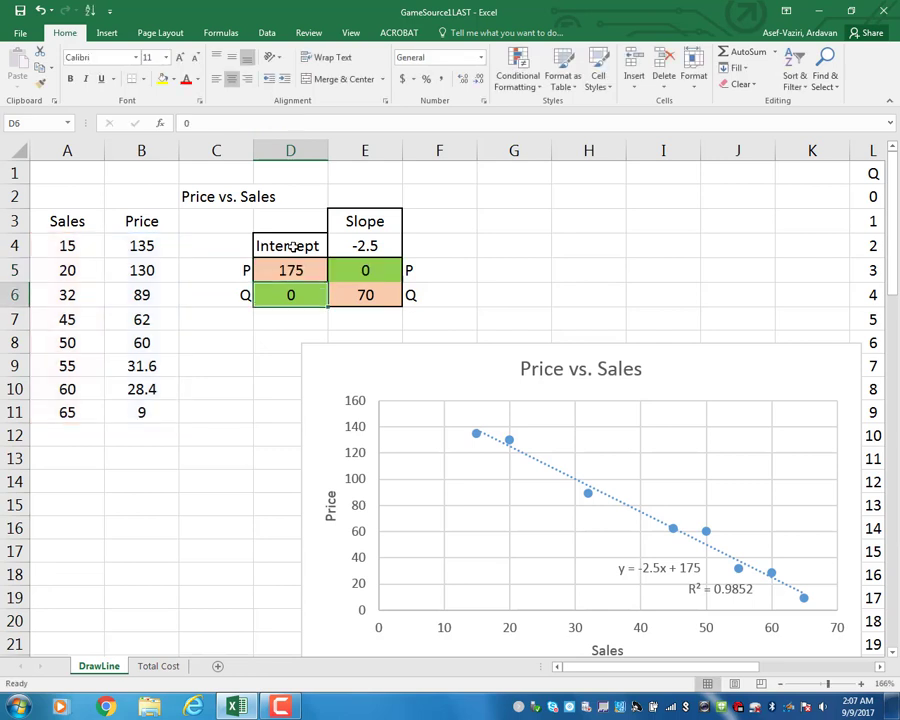
- Fill the intercept cells D4:D5 with light orange and enter the formula =slope(B4:B11,A4:A11) in cell E4
left_click_drag(292, 243, 292, 268)
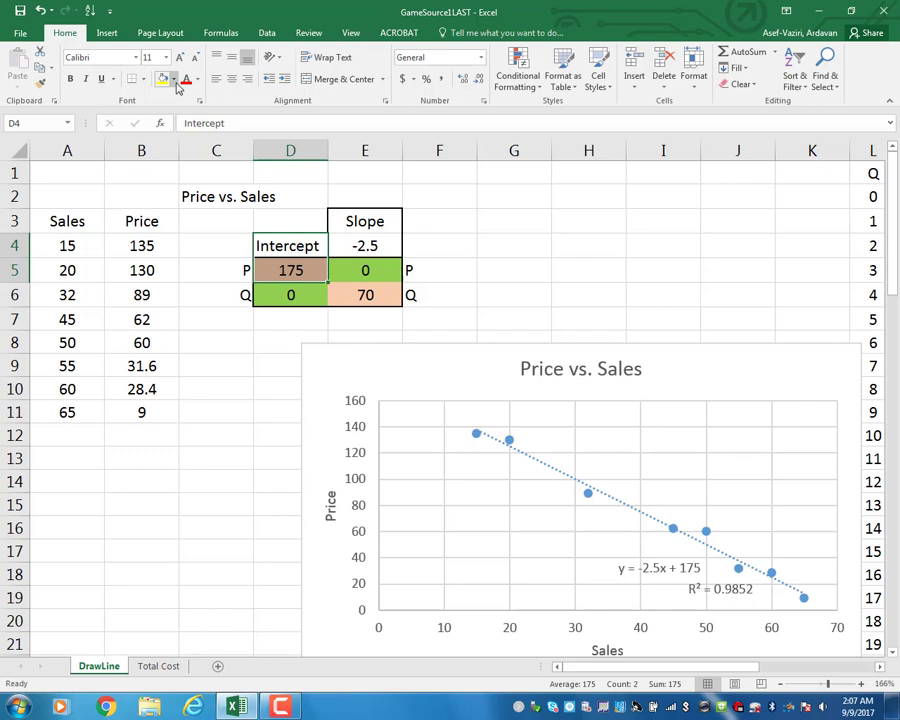
left_click(369, 243)
type("=slope(")
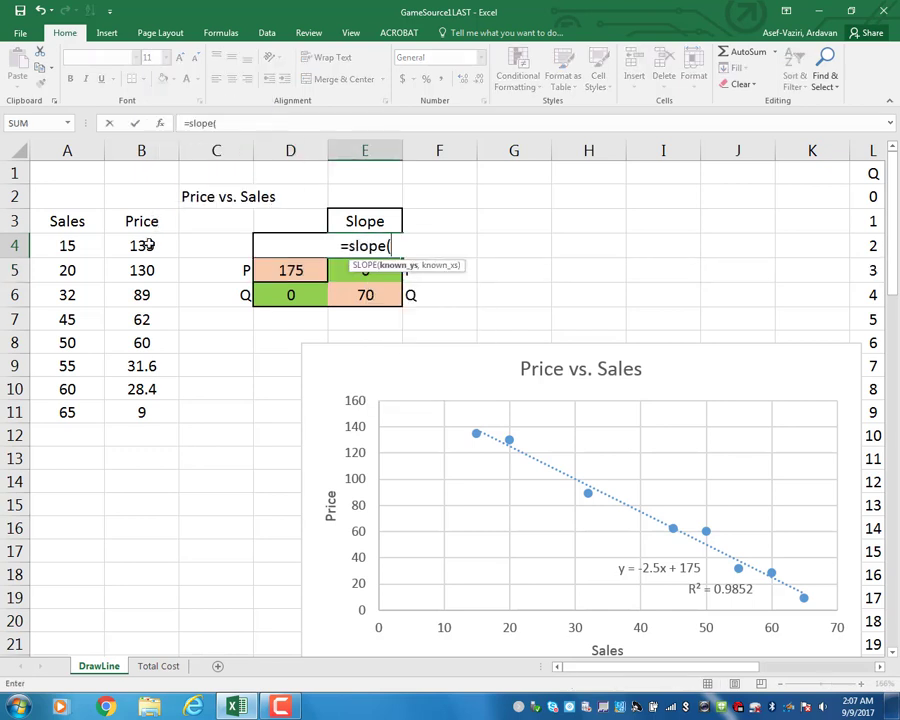
left_click_drag(146, 245, 124, 411)
type(",")
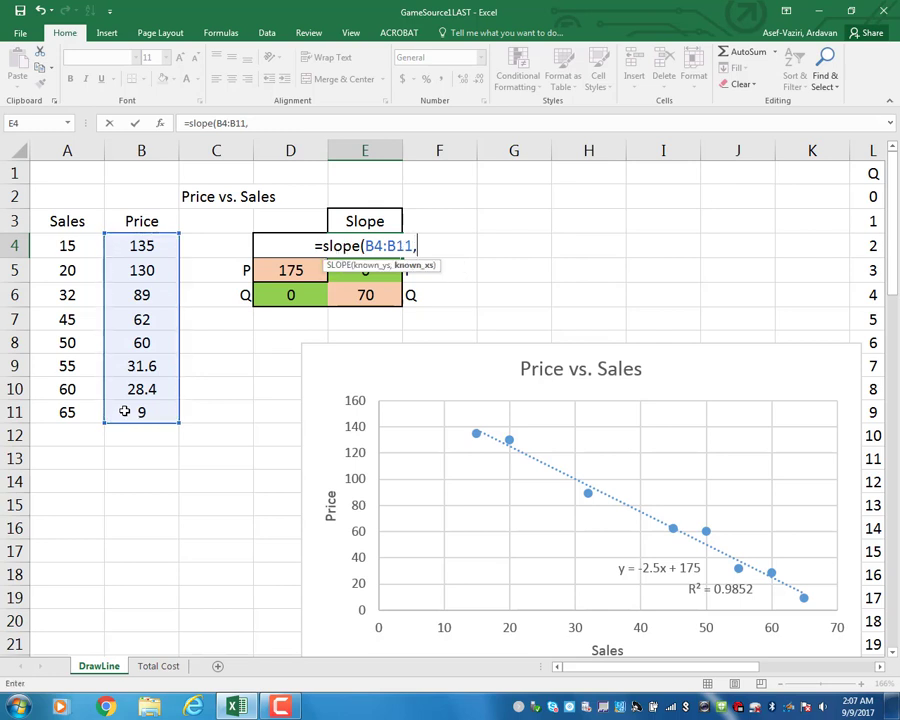
left_click_drag(58, 240, 39, 402)
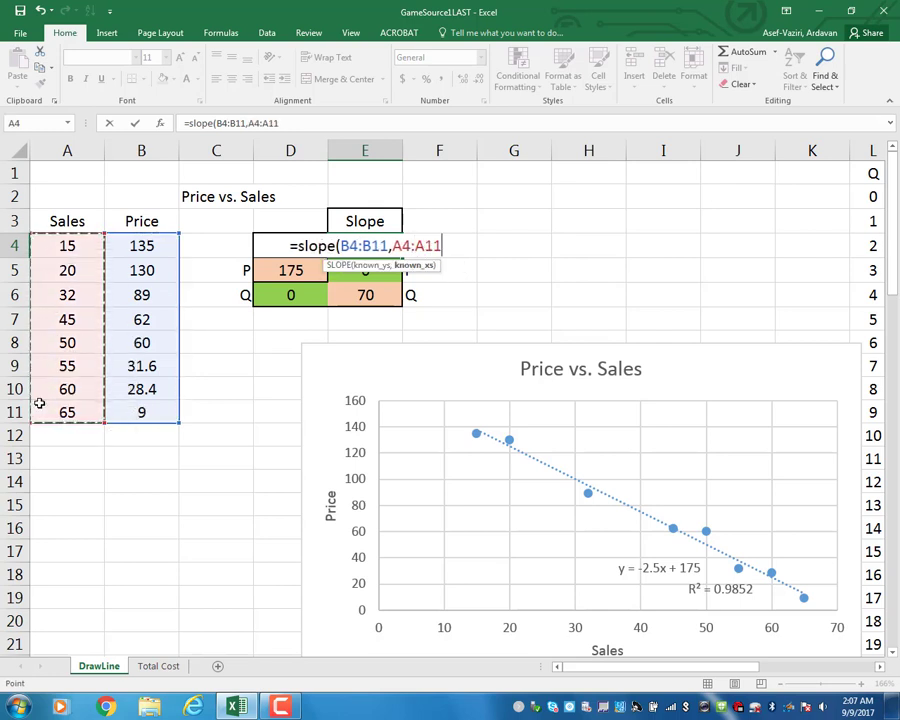
type(")")
key("Return")
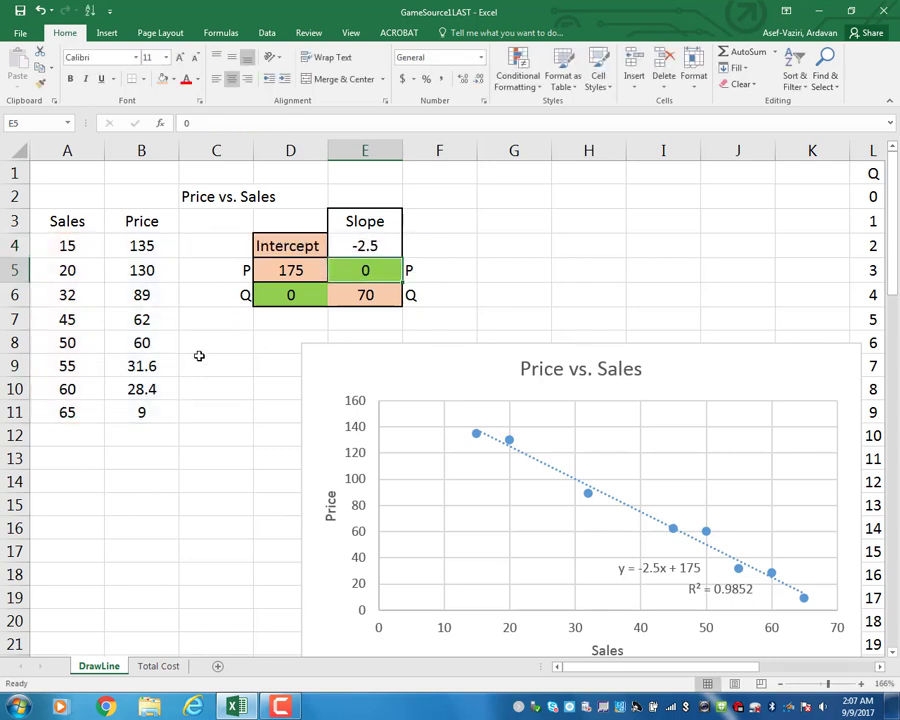
- Fill the slope cells E3:E4 with light green and make the intercept value in D5 bold red
left_click(347, 226)
left_click_drag(347, 226, 349, 244)
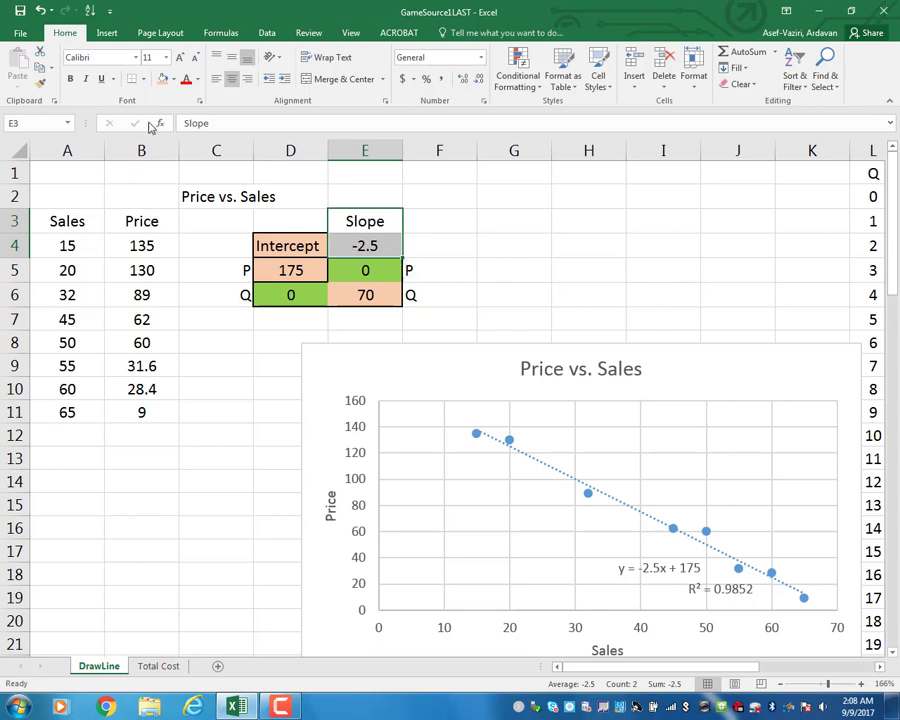
left_click(174, 79)
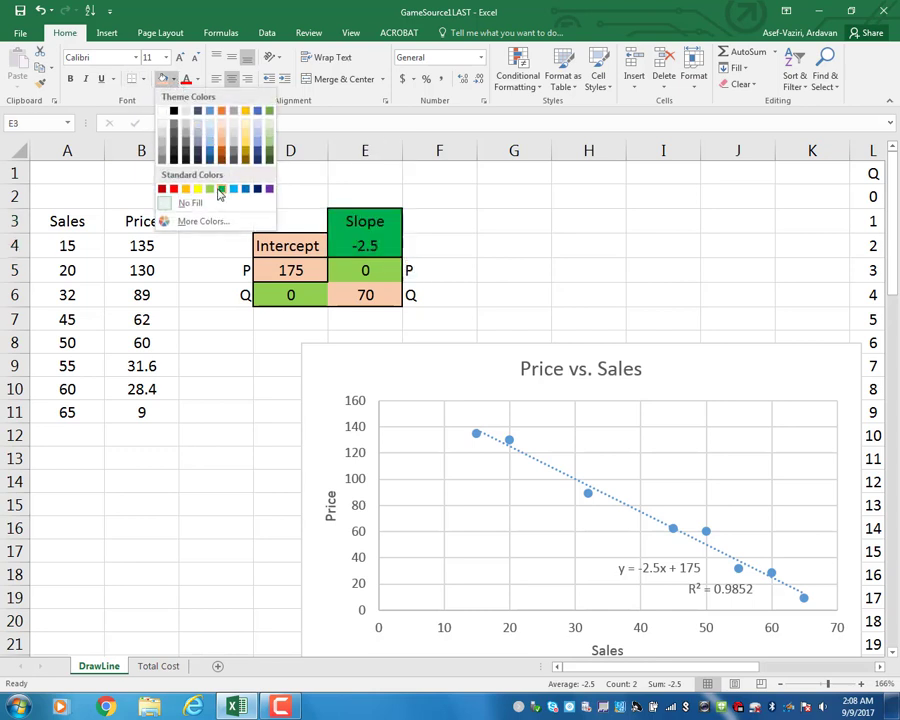
left_click(208, 187)
left_click(258, 270)
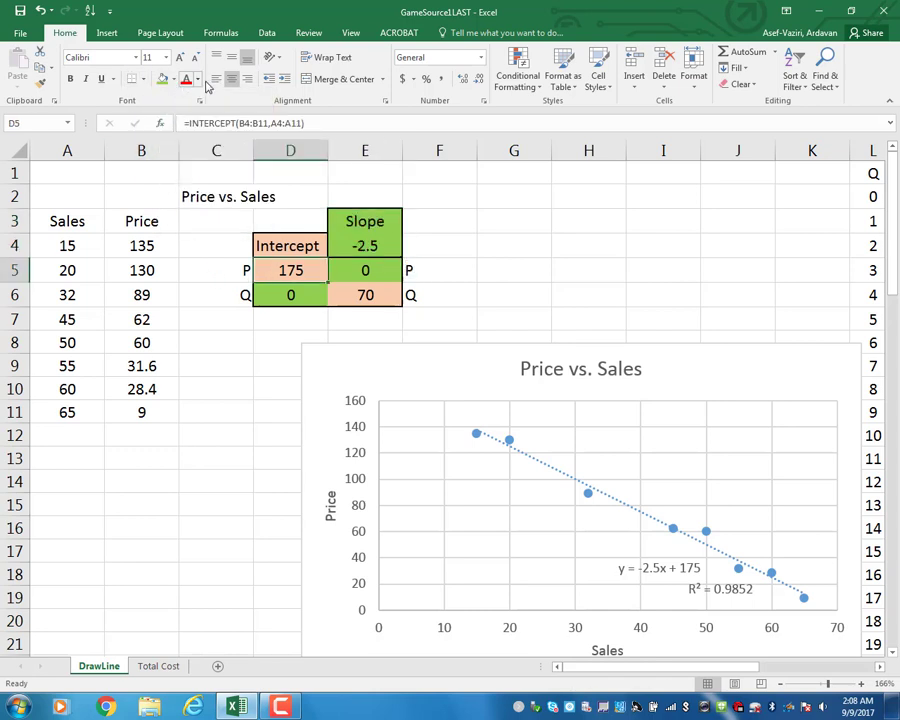
left_click(70, 79)
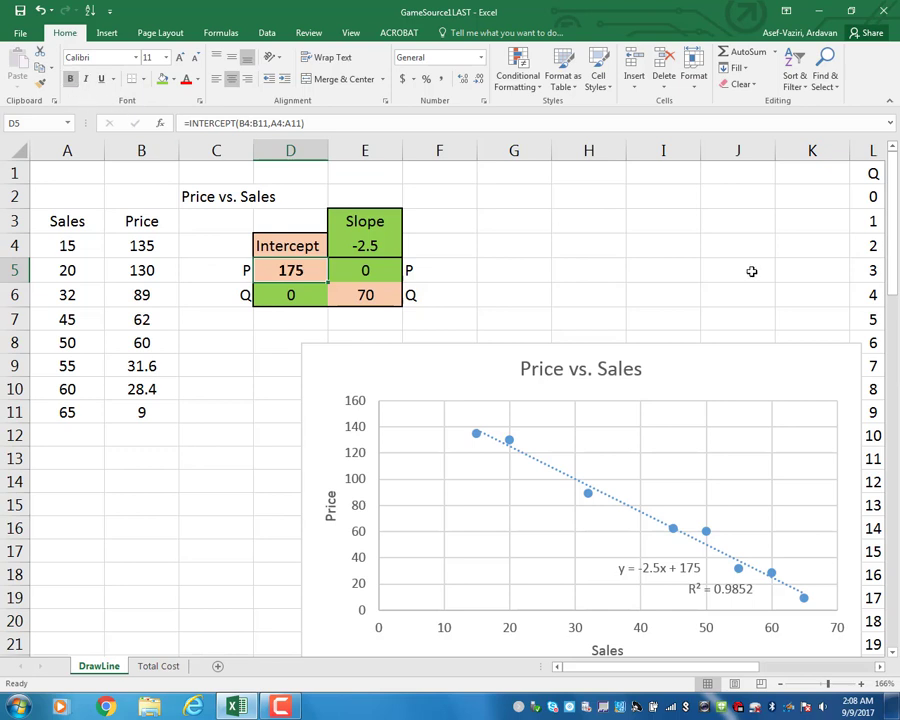
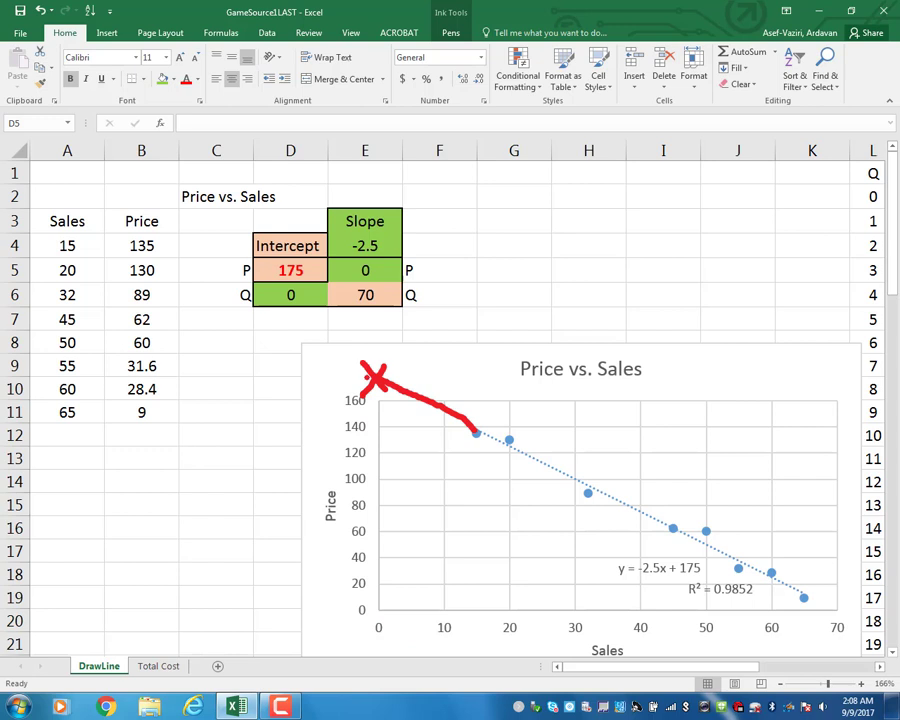
- Handwrite 175 in red ink where the extended trendline meets the price axis, and circle the chart's origin
left_click_drag(296, 368, 297, 410)
mouse_move(305, 372)
left_mouse_down()
mouse_move(318, 405)
mouse_move(340, 382)
mouse_move(342, 405)
left_mouse_up()
left_click_drag(336, 357, 360, 347)
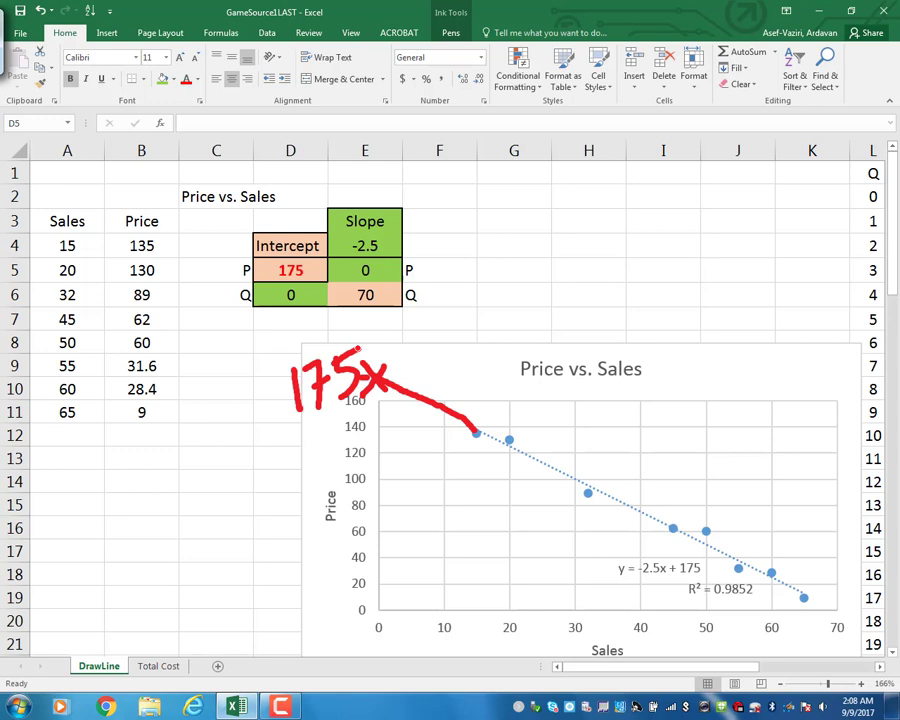
mouse_move(386, 598)
left_mouse_down()
mouse_move(372, 630)
mouse_move(360, 610)
left_mouse_up()
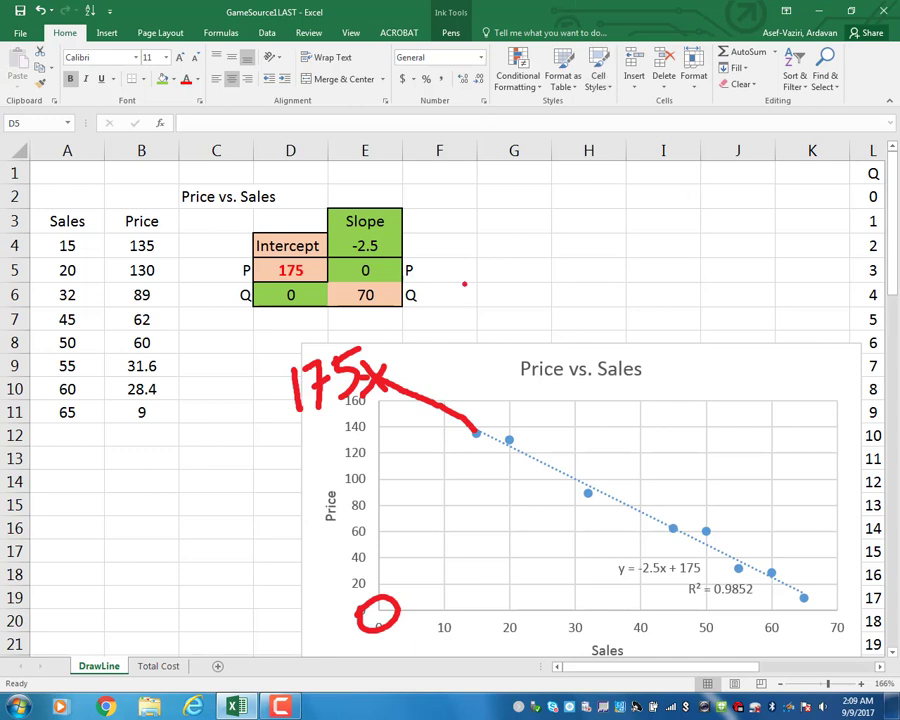
key("Escape")
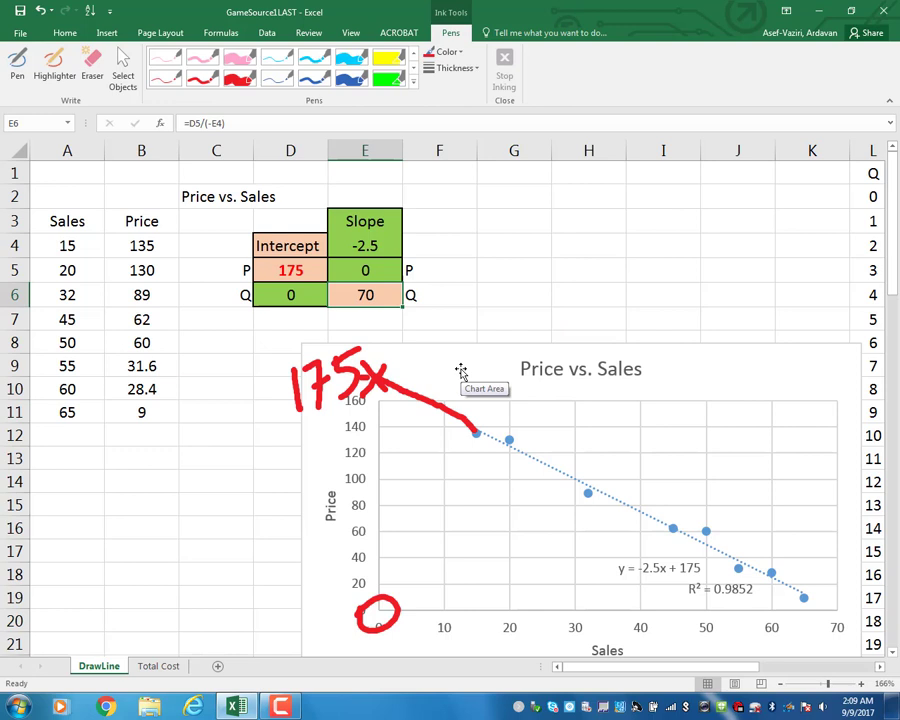
- Enter the formula =D5/(-E4) in cell E6 to calculate the quantity at zero price
type("=")
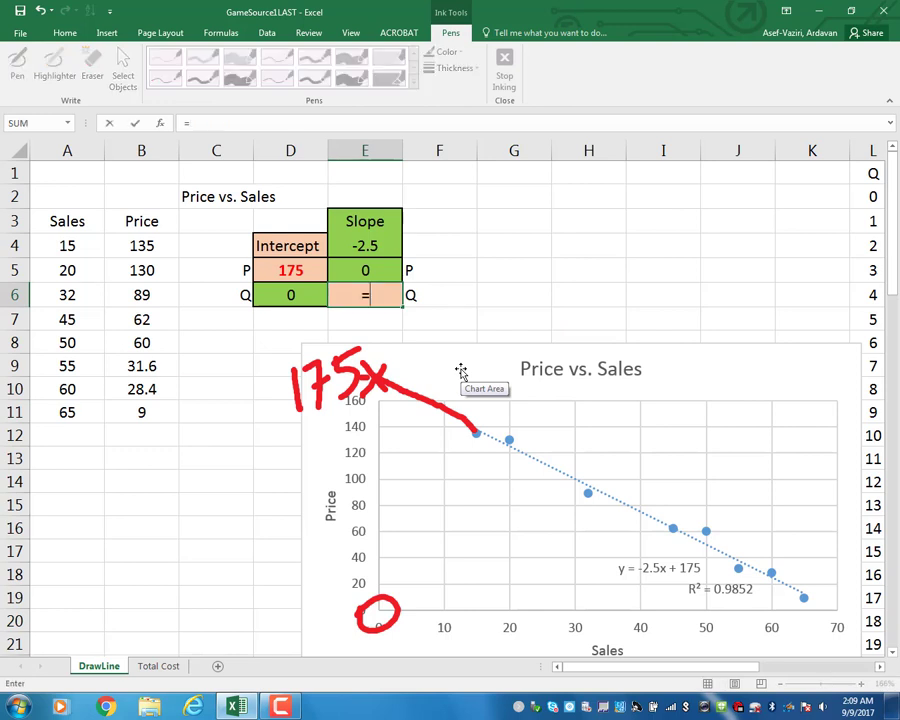
left_click(294, 268)
type("/(")
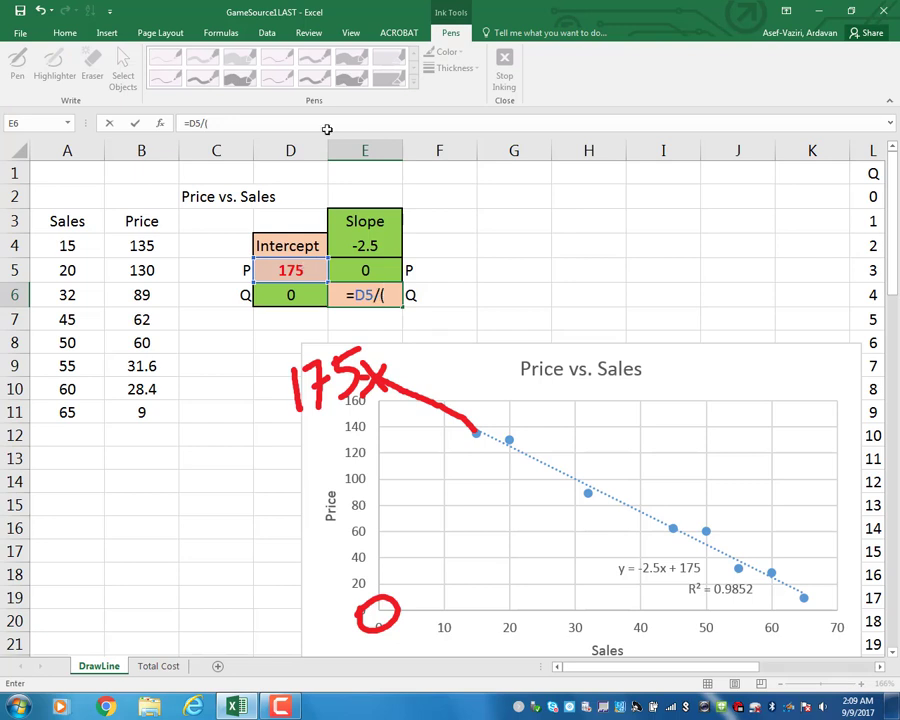
type("-")
left_click(369, 245)
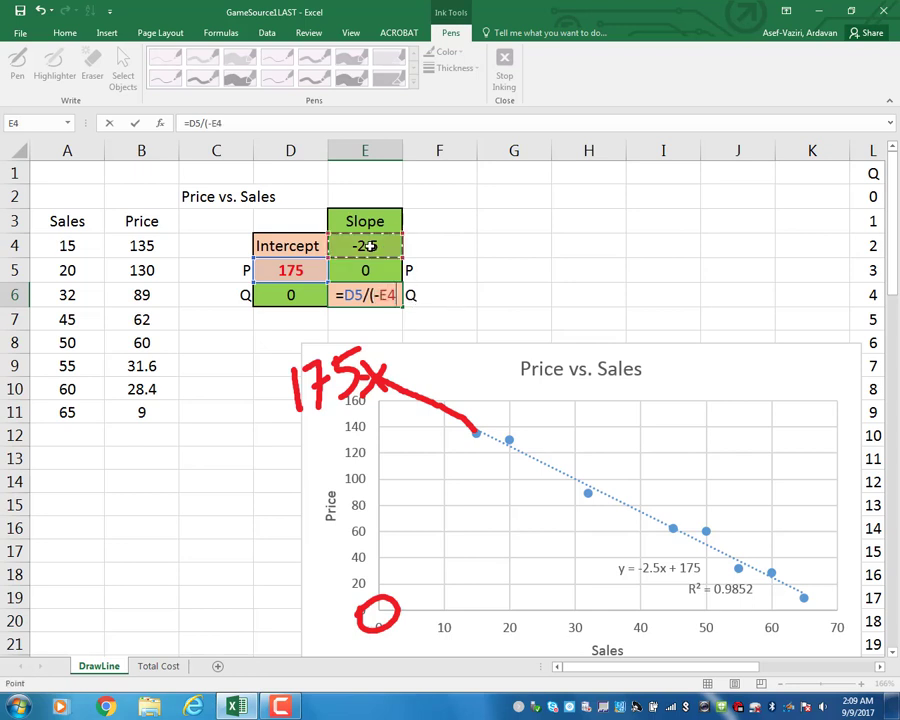
type(")")
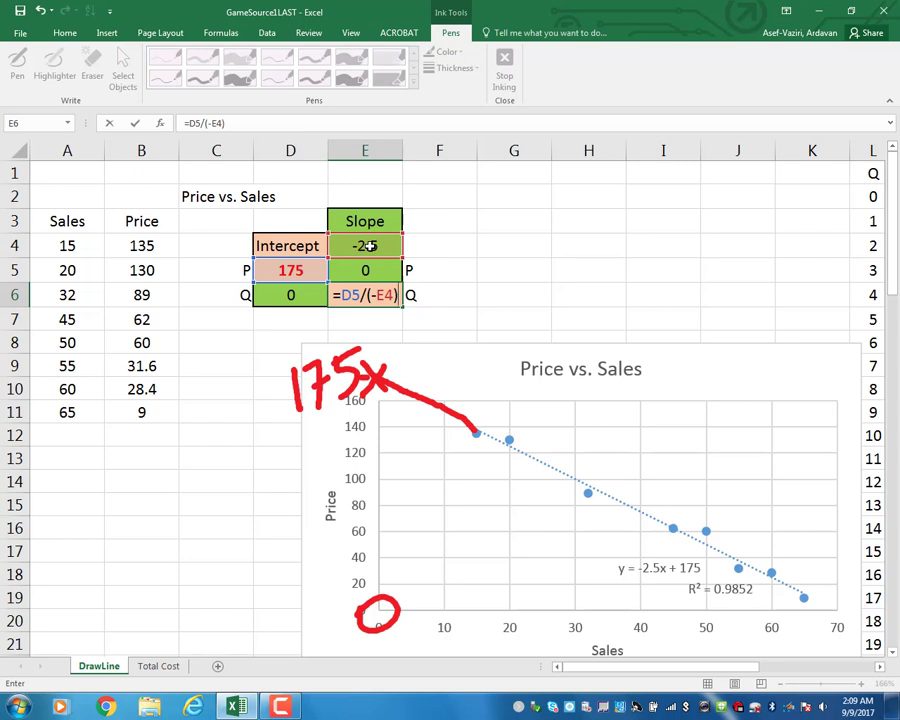
key("Return")
- Write a red 0 over the y in the chart equation, handwrite 0 = -2.5x + 175 above the chart and circle its -2.5x term
left_click(615, 593)
mouse_move(629, 557)
left_mouse_down()
mouse_move(624, 582)
mouse_move(618, 551)
left_mouse_up()
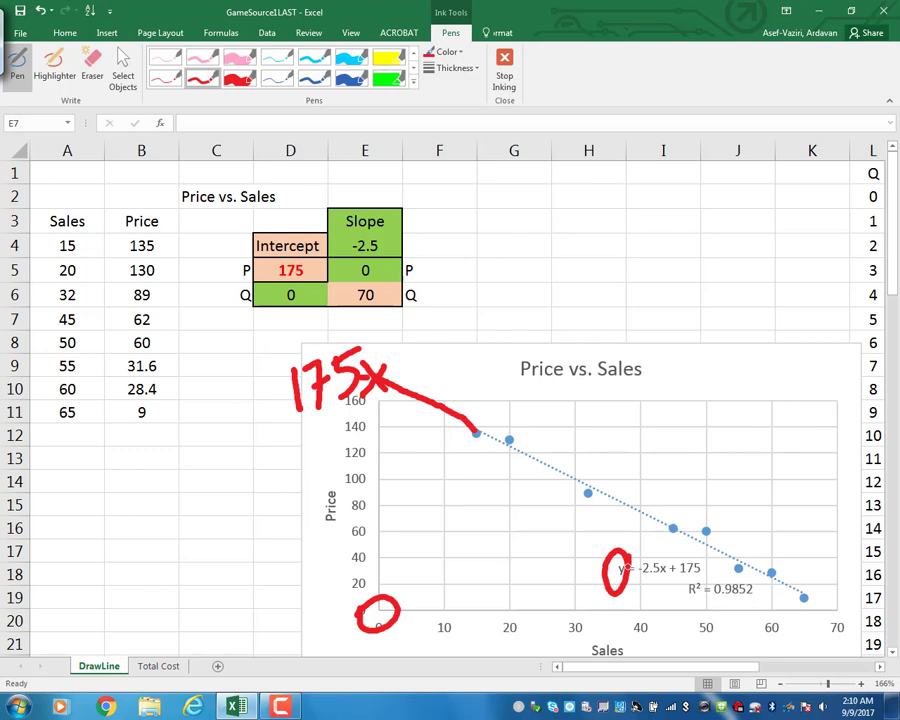
mouse_move(508, 276)
left_mouse_down()
mouse_move(503, 300)
mouse_move(505, 276)
mouse_move(548, 284)
left_mouse_up()
mouse_move(528, 294)
left_mouse_down()
mouse_move(613, 279)
mouse_move(636, 295)
mouse_move(682, 257)
mouse_move(724, 268)
mouse_move(708, 288)
left_mouse_up()
left_click(645, 288)
mouse_move(745, 252)
left_mouse_down()
mouse_move(747, 284)
mouse_move(777, 283)
mouse_move(805, 261)
mouse_move(803, 281)
left_mouse_up()
left_click_drag(806, 252, 824, 248)
left_click_drag(673, 288, 700, 312)
left_click_drag(698, 284, 673, 312)
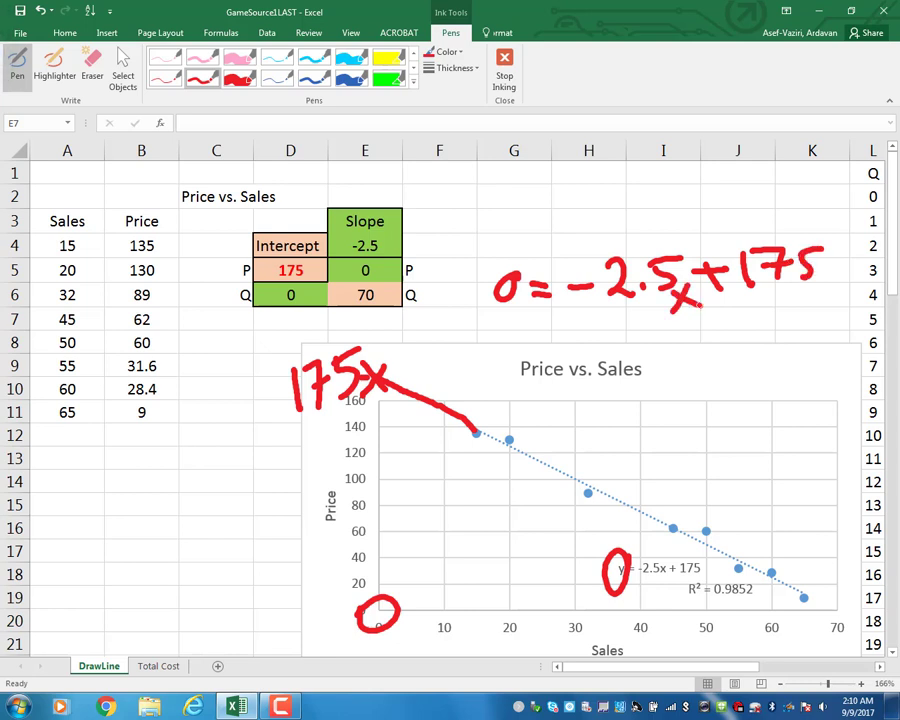
mouse_move(640, 318)
left_mouse_down()
mouse_move(690, 288)
mouse_move(590, 246)
mouse_move(595, 316)
mouse_move(645, 316)
left_mouse_up()
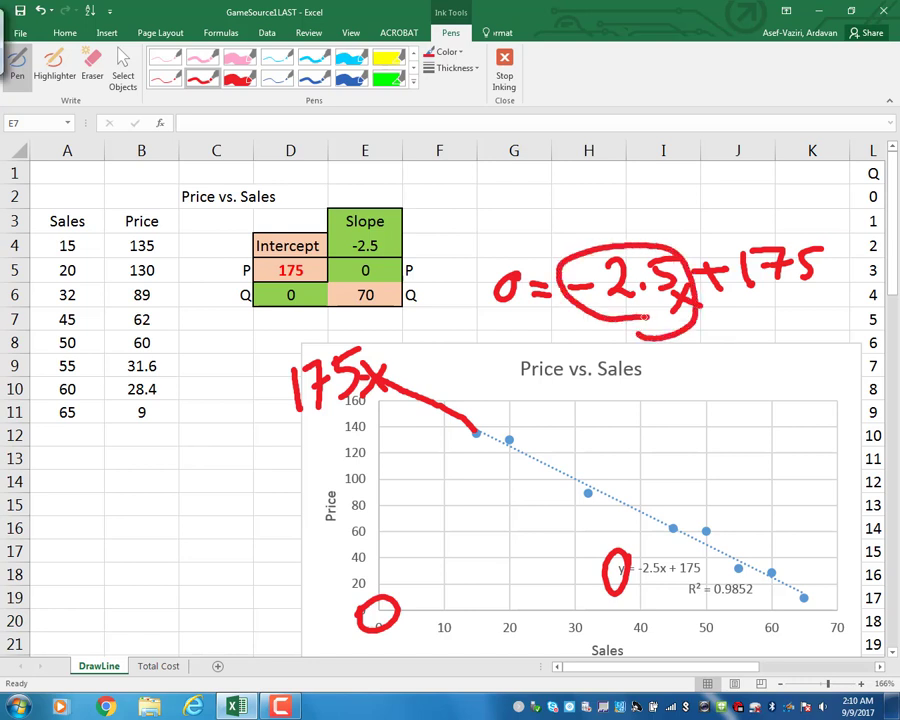
- Handwrite the rearranged equation 2.5x = 175 in red ink across the upper part of the chart
left_click_drag(556, 412, 600, 447)
left_click(606, 437)
left_click_drag(628, 403, 622, 440)
mouse_move(628, 402)
left_mouse_down()
mouse_move(648, 400)
mouse_move(684, 432)
mouse_move(668, 432)
mouse_move(742, 408)
mouse_move(747, 432)
mouse_move(766, 440)
mouse_move(798, 398)
mouse_move(790, 432)
mouse_move(806, 410)
mouse_move(800, 432)
left_mouse_up()
left_click_drag(808, 398, 850, 394)
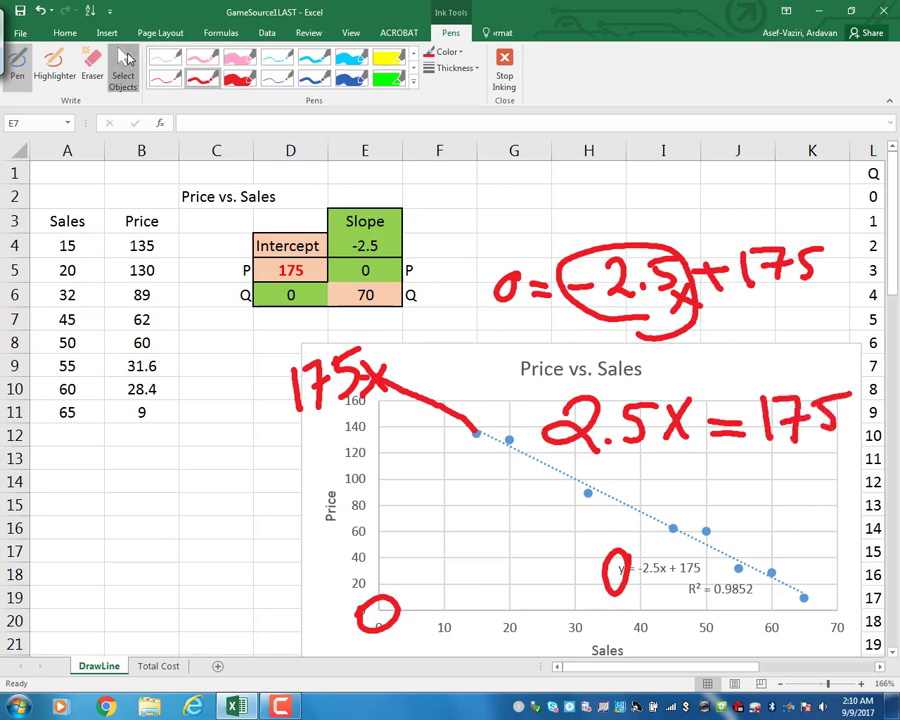
- Stop inking and re-enter the formula =D5/(-E4) in cell E6
left_click(125, 60)
left_click(366, 294)
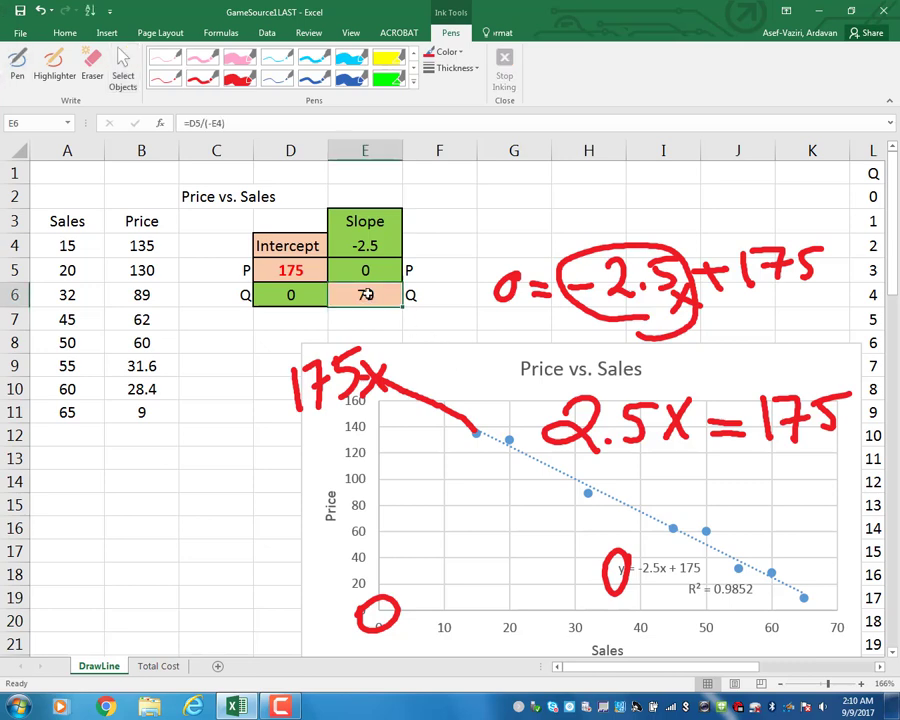
type("=")
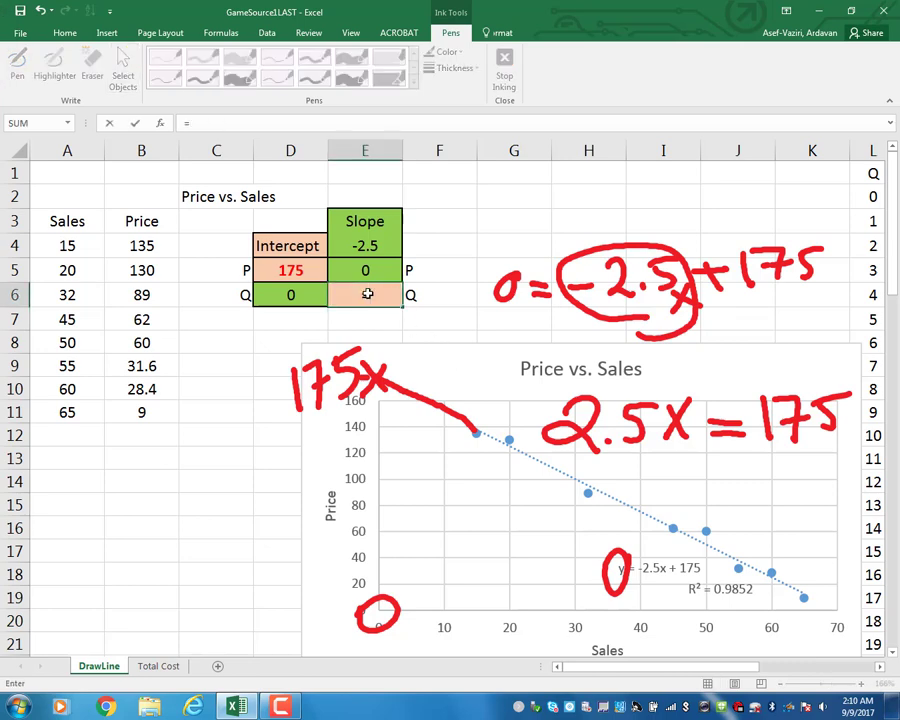
left_click(290, 271)
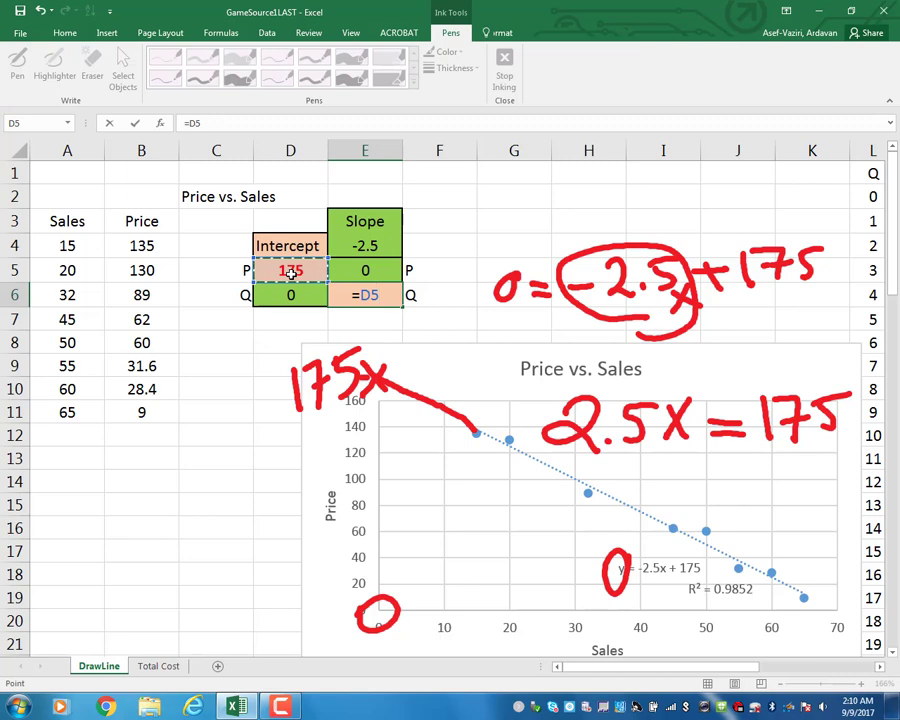
type("/")
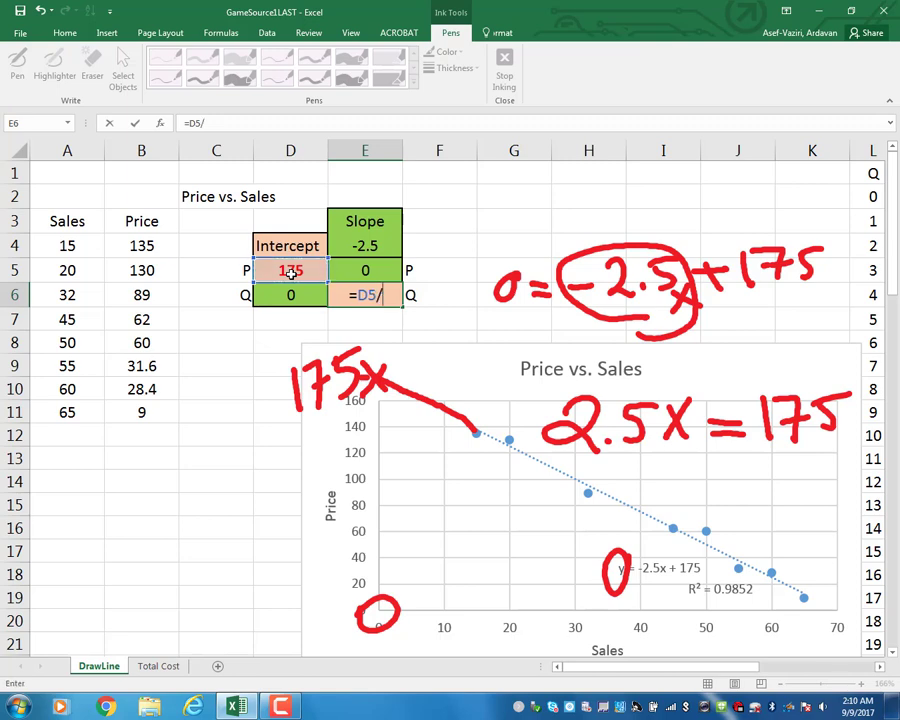
type("(-")
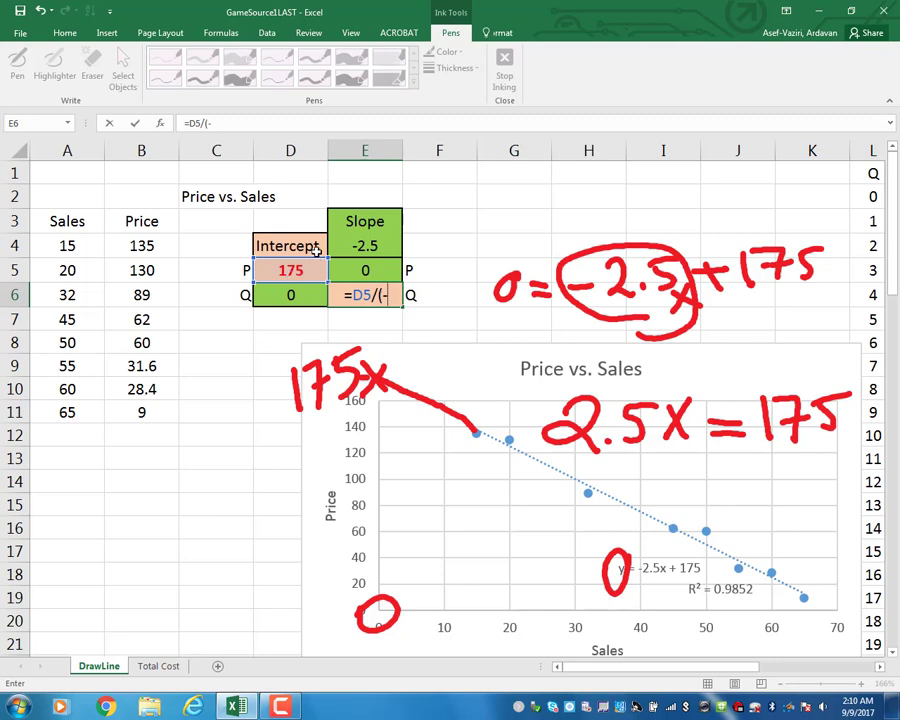
left_click(382, 246)
type(")")
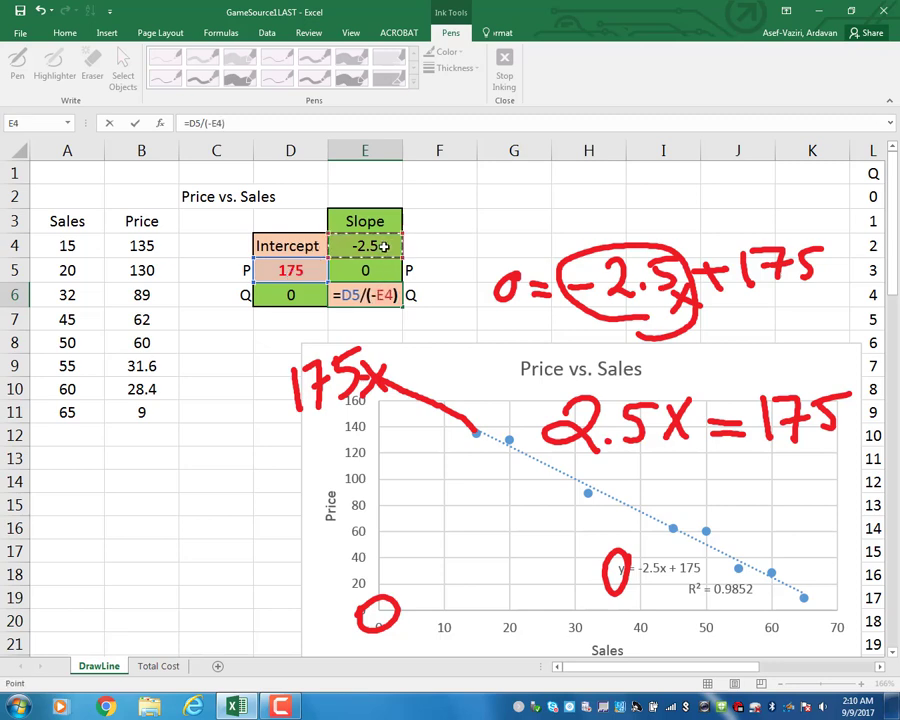
key("Return")
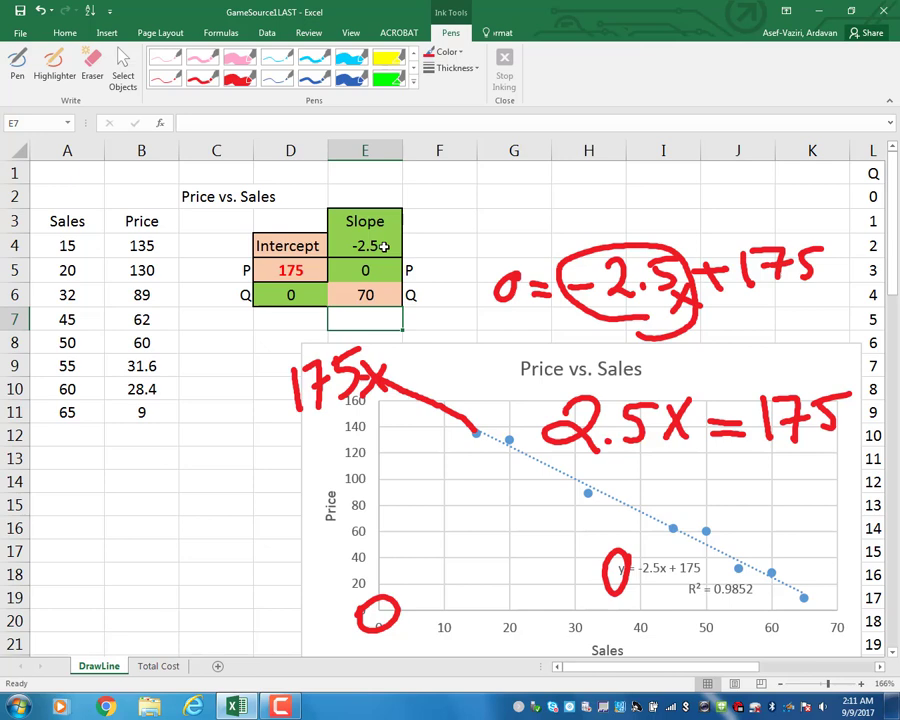
- Mark cells E5 and E6 in red ink and clear the ink annotations from the sheet
left_click(202, 78)
mouse_move(385, 272)
left_mouse_down()
mouse_move(405, 282)
mouse_move(322, 312)
mouse_move(412, 280)
left_mouse_up()
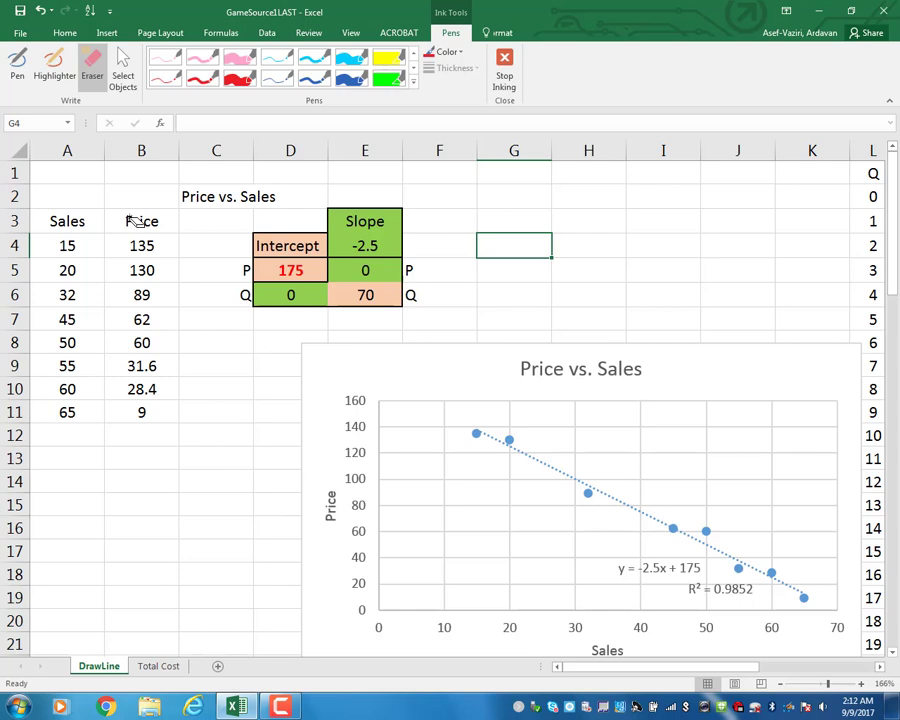
left_click(201, 77)
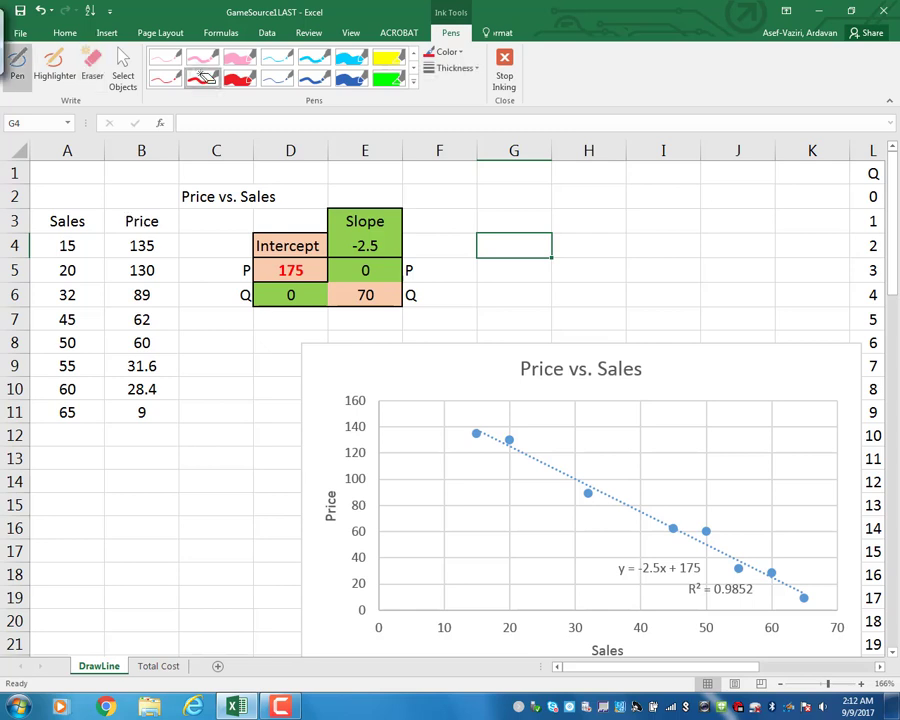
mouse_move(388, 293)
left_mouse_down()
mouse_move(345, 318)
mouse_move(388, 294)
left_mouse_up()
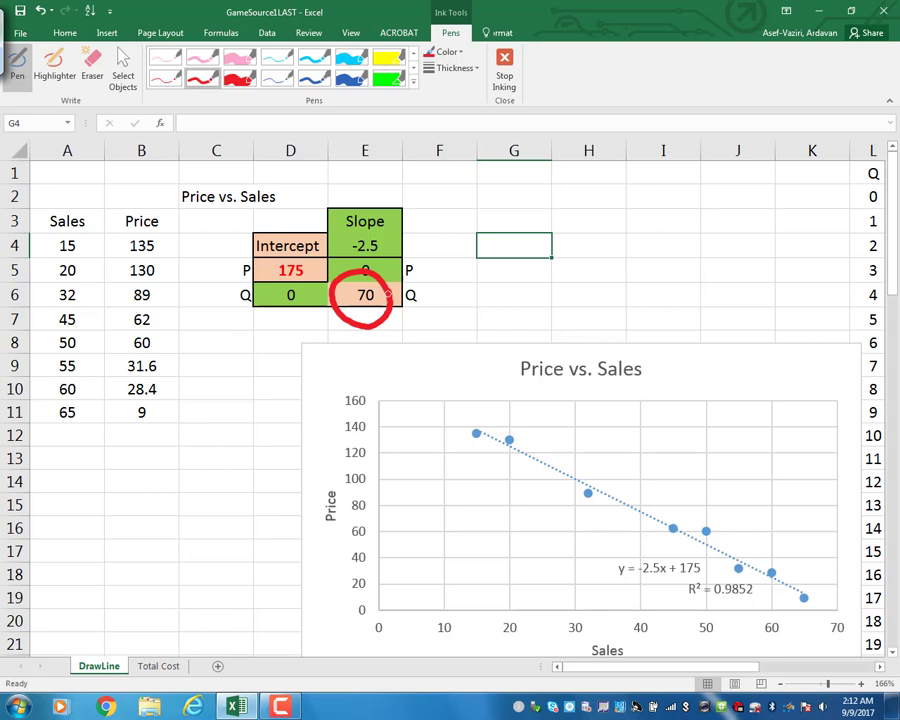
key("ctrl+z")
- Circle the price values in D5 and E5 in red ink and mark the quantity values in row 6
mouse_move(285, 258)
left_mouse_down()
mouse_move(300, 286)
mouse_move(322, 266)
mouse_move(268, 262)
left_mouse_up()
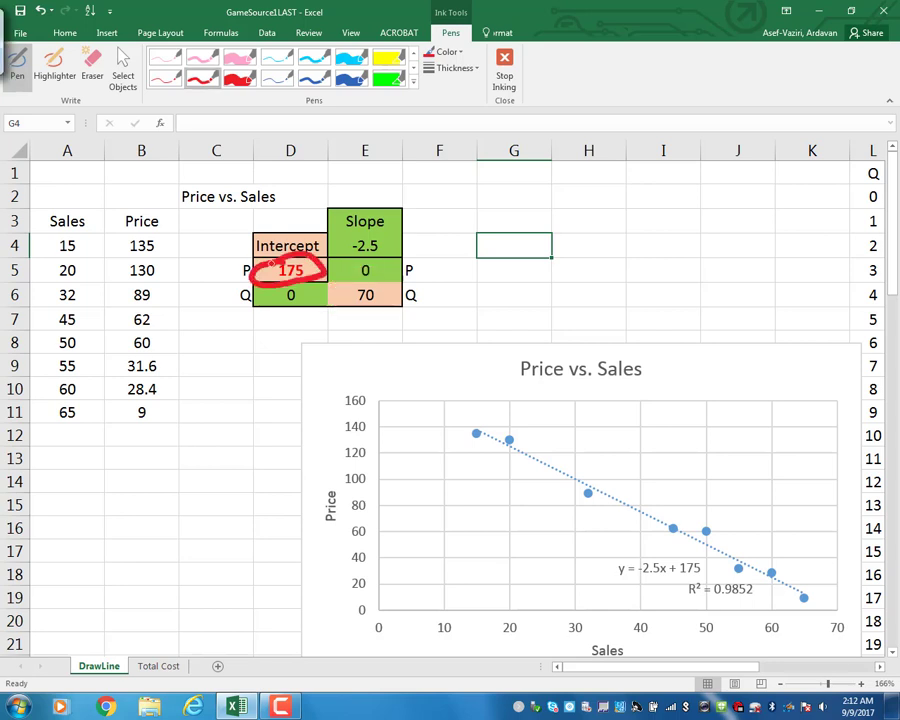
left_click_drag(390, 258, 393, 270)
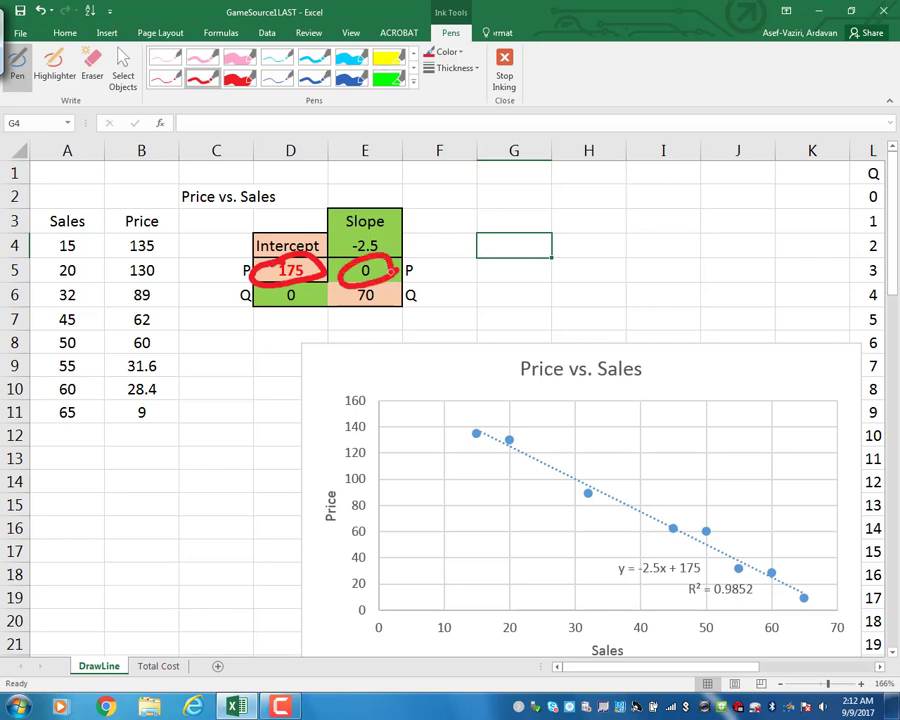
mouse_move(300, 285)
left_mouse_down()
mouse_move(285, 316)
mouse_move(345, 284)
left_mouse_up()
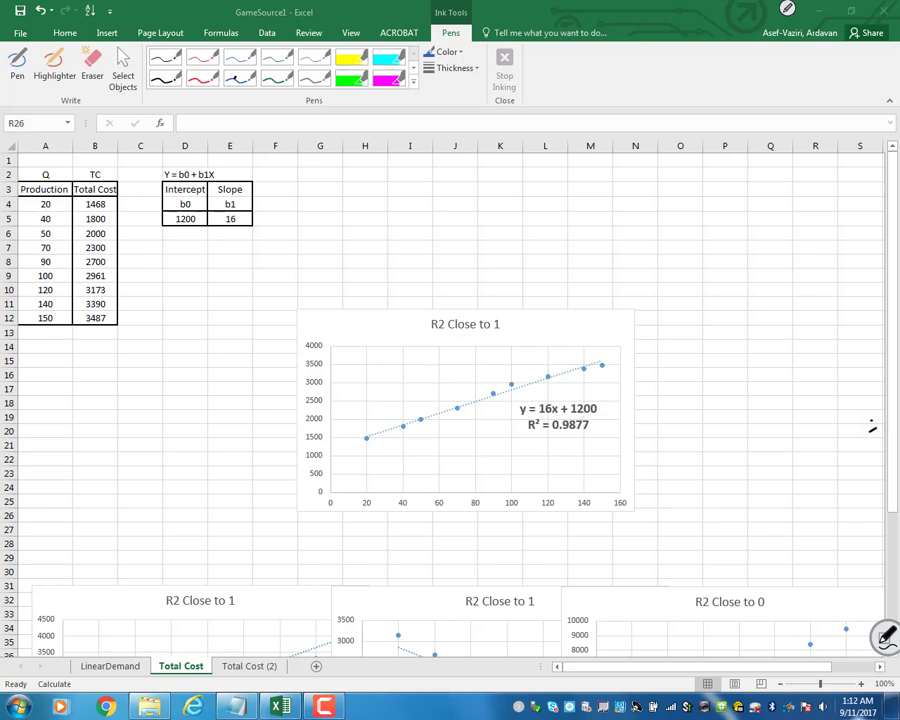
- Outline the production and cost table on the Total Cost sheet in black ink and circle the Production and Total Cost headings
mouse_move(17, 181)
left_mouse_down()
mouse_move(123, 181)
mouse_move(120, 333)
left_mouse_up()
left_click_drag(21, 183, 115, 328)
mouse_move(48, 197)
left_mouse_down()
mouse_move(68, 184)
mouse_move(17, 189)
mouse_move(120, 192)
mouse_move(100, 181)
left_mouse_up()
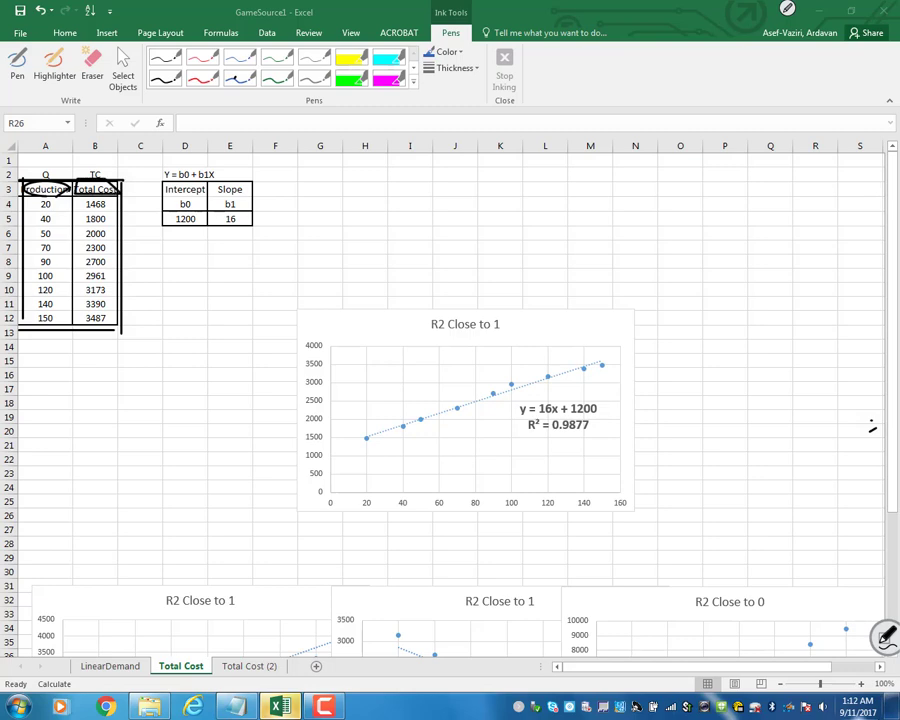
- Undo the ink outlines and circles around the production and cost table and remove the existing scatter chart beside it
key("ctrl+z")
key("ctrl+z")
key("ctrl+z")
key("ctrl+z")
key("ctrl+z")
key("ctrl+z")
key("ctrl+z")
key("ctrl+z")
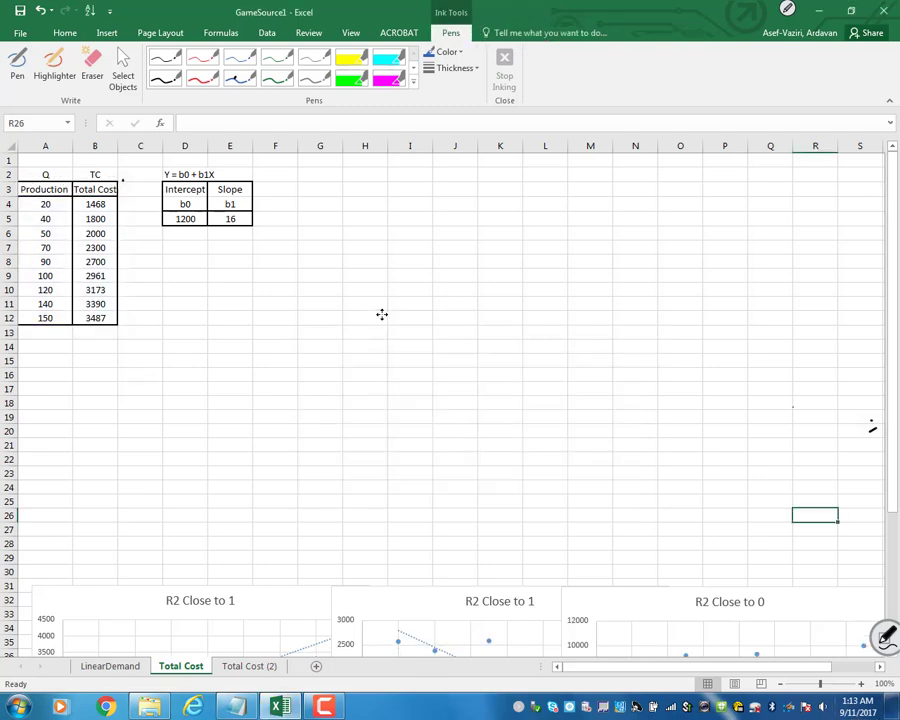
- Insert a scatter chart of the production and total cost data in A4:B12 and place it below the Intercept and Slope table
left_click_drag(40, 204, 94, 317)
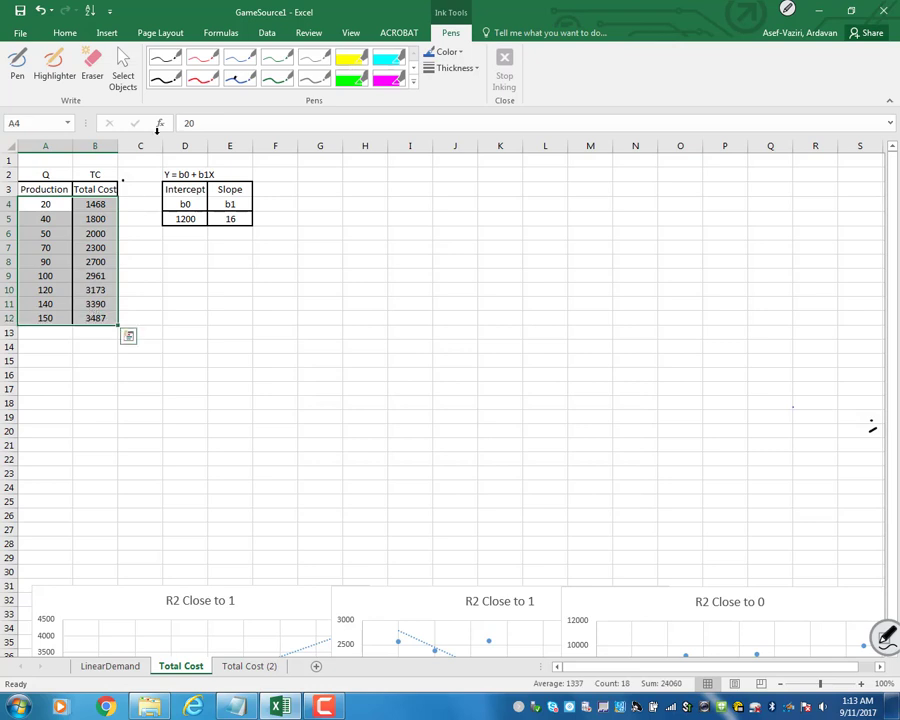
left_click(103, 33)
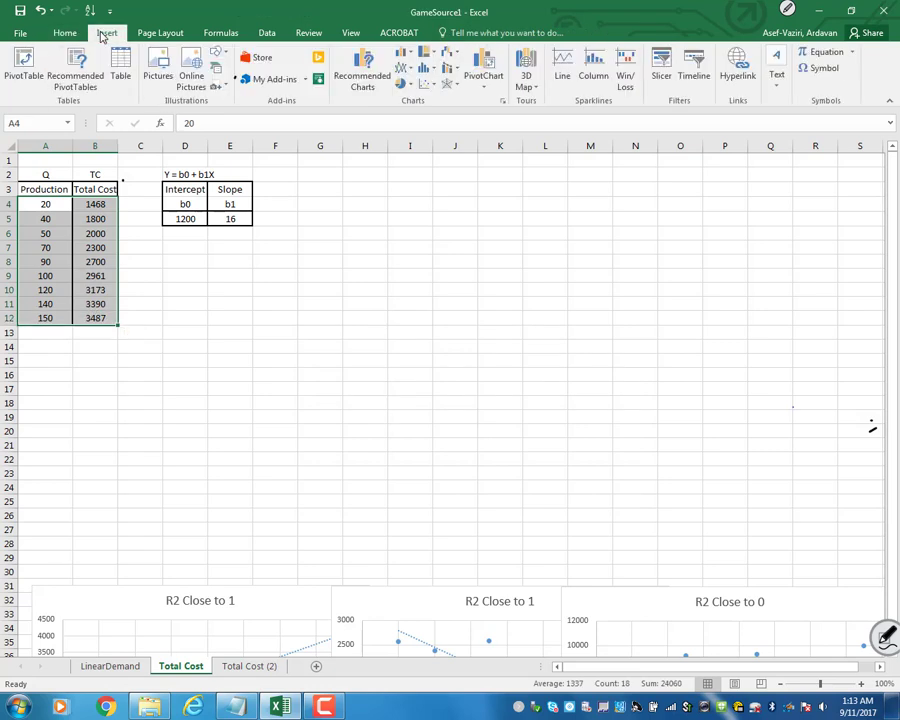
left_click(428, 84)
left_click(436, 128)
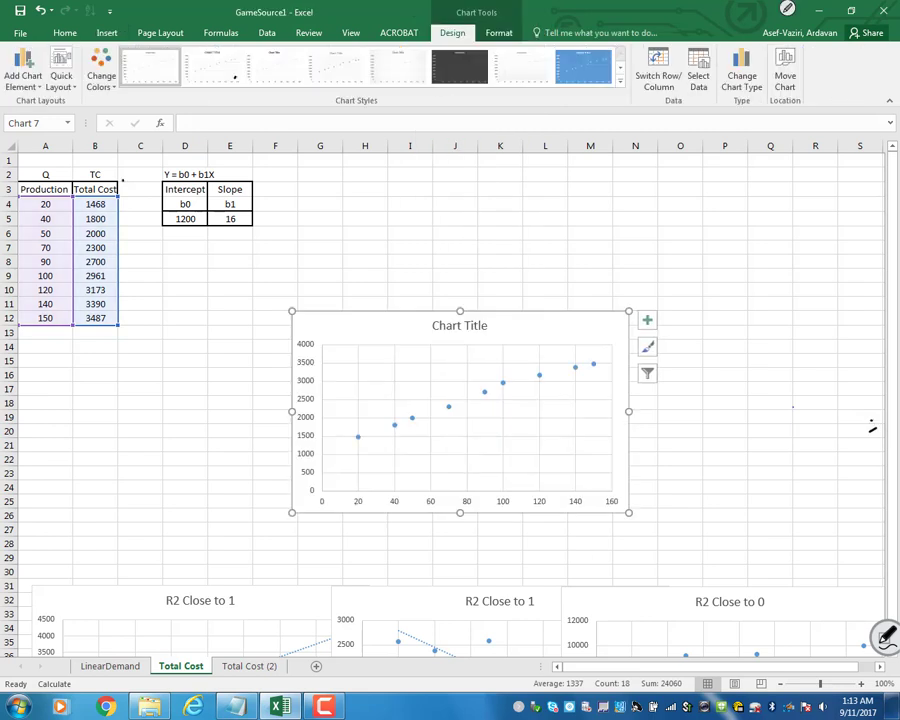
left_click_drag(576, 311, 402, 234)
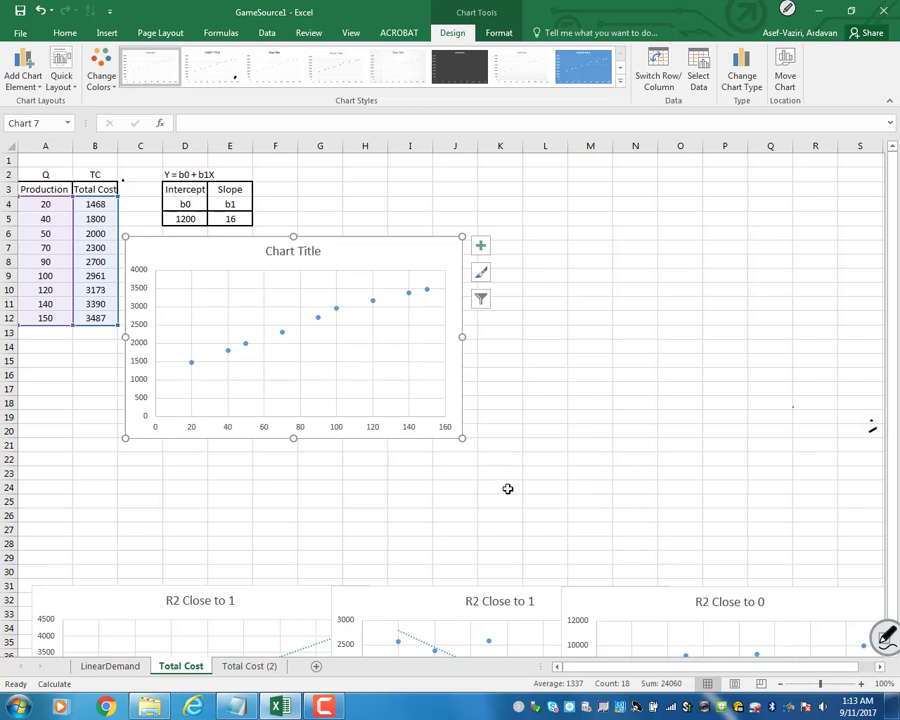
- Add a linear trendline to the chart's data points, displaying its equation and R-squared value above the line
left_click(372, 305)
right_click(372, 305)
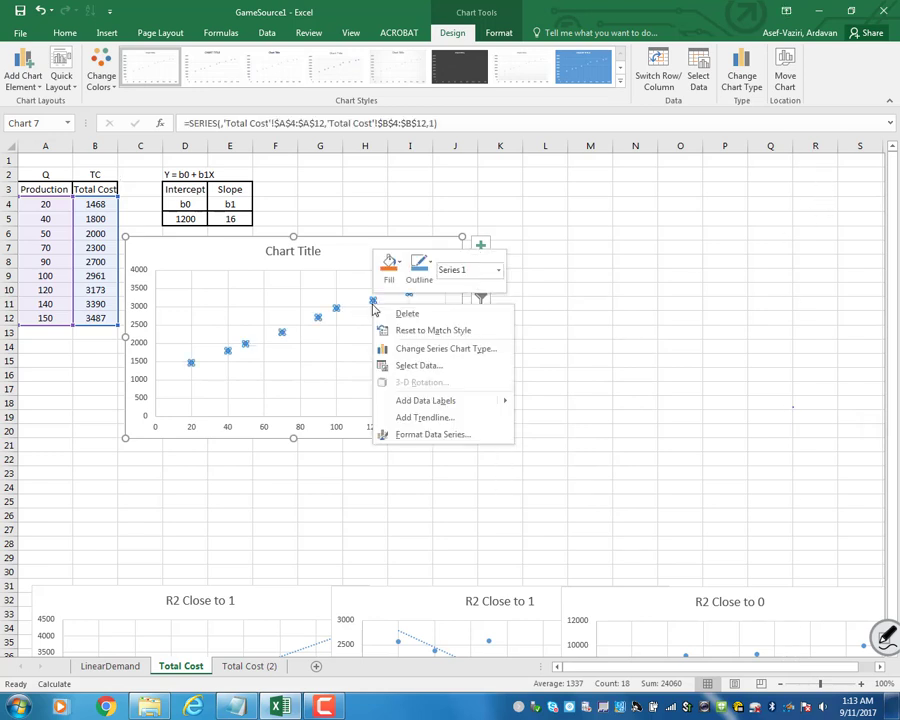
left_click(425, 417)
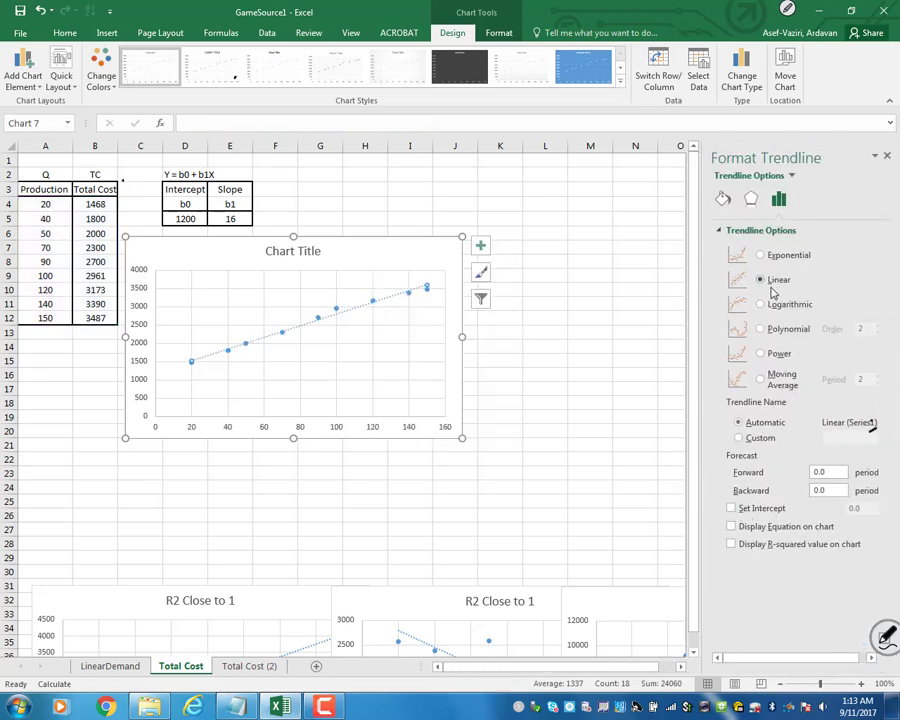
left_click(731, 526)
left_click_drag(394, 284, 355, 281)
left_click(732, 544)
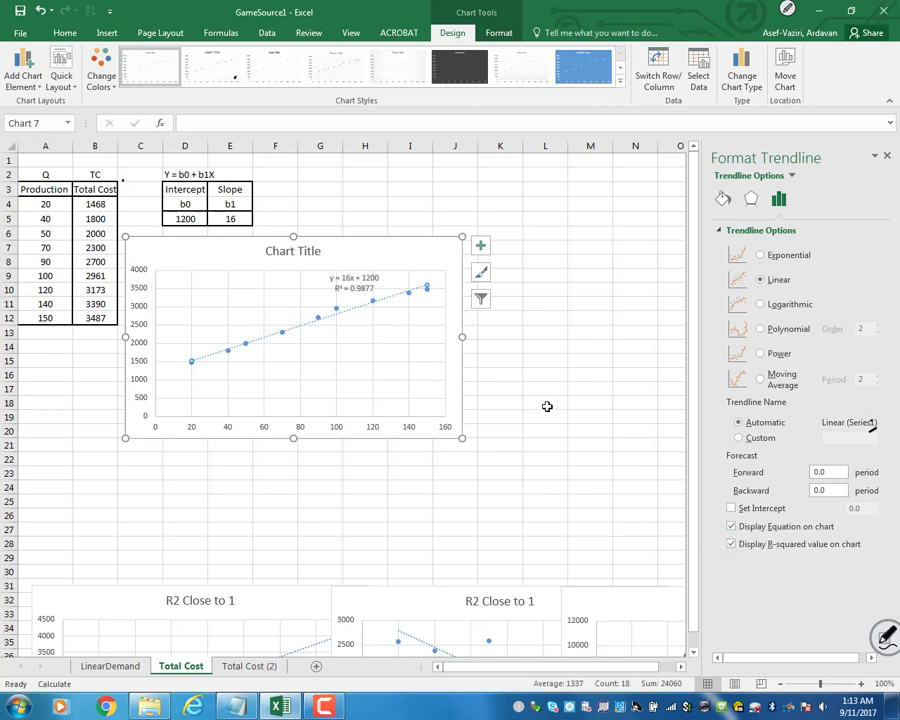
left_click(340, 285)
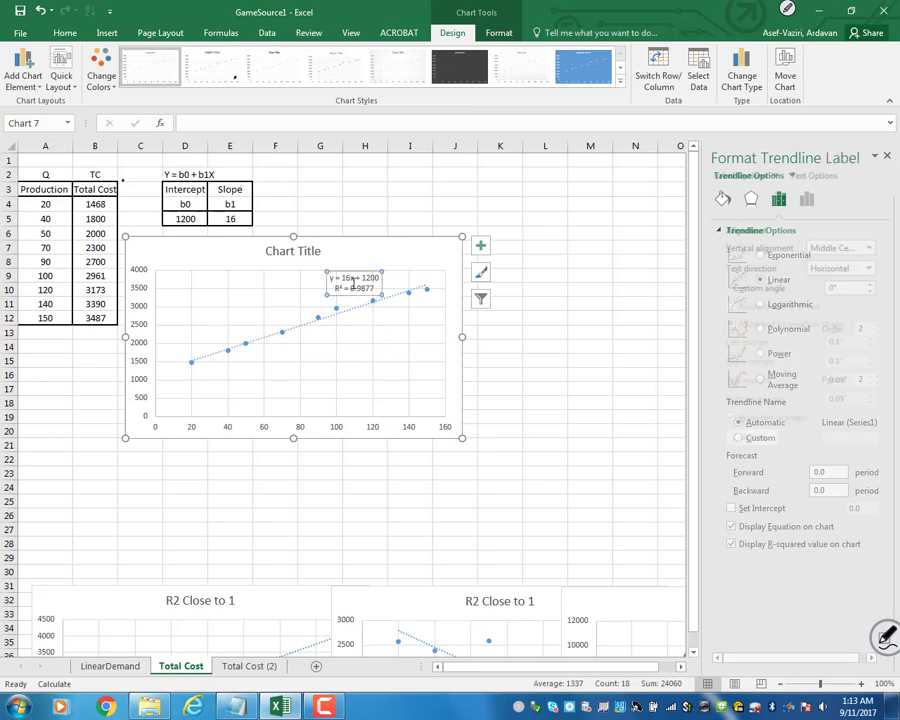
left_click(567, 389)
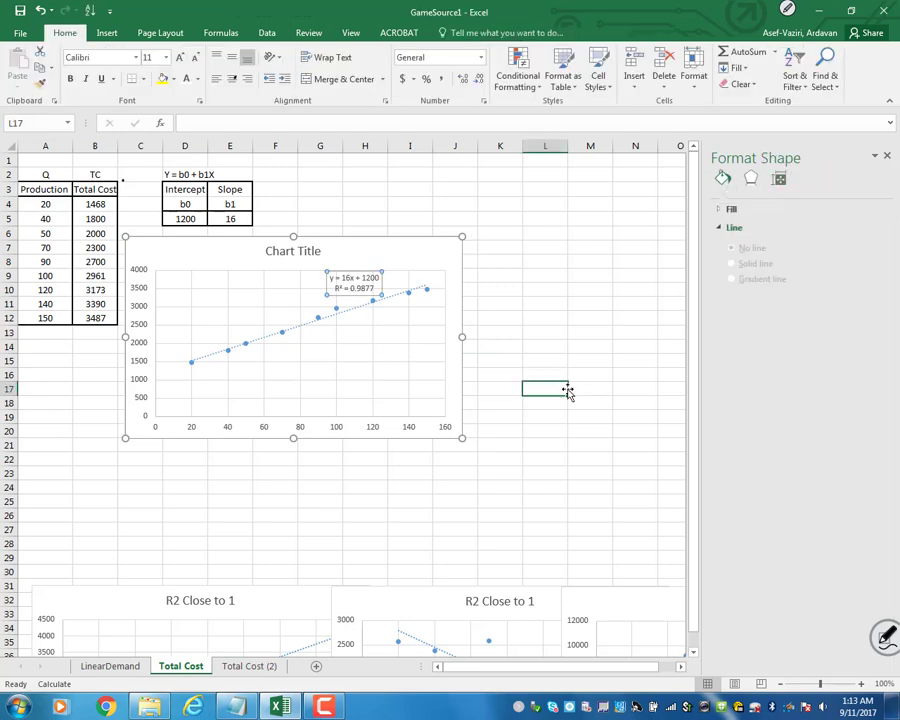
- Enter the formula =B2&" vs. "&A2 in cell A1 to build the chart's title text
left_click(46, 160)
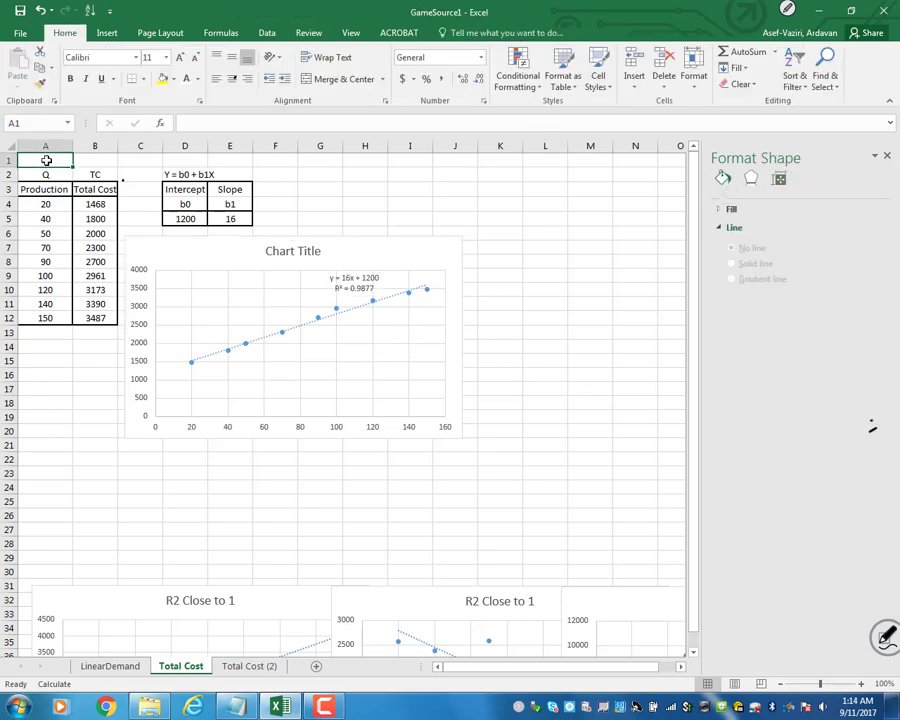
type("=")
left_click(95, 175)
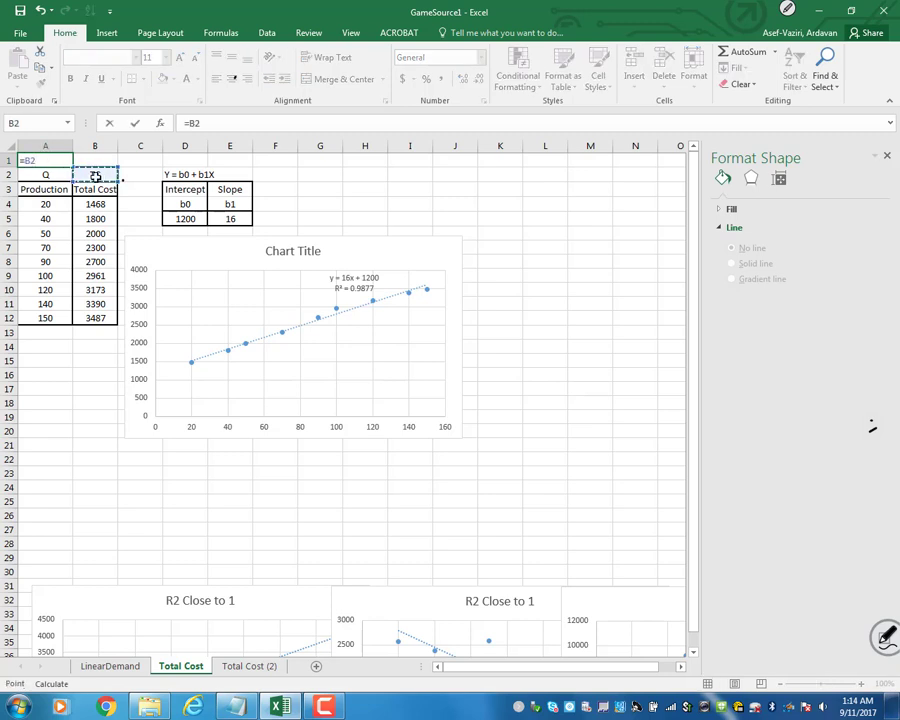
type("&\" vs. \"&")
left_click(44, 174)
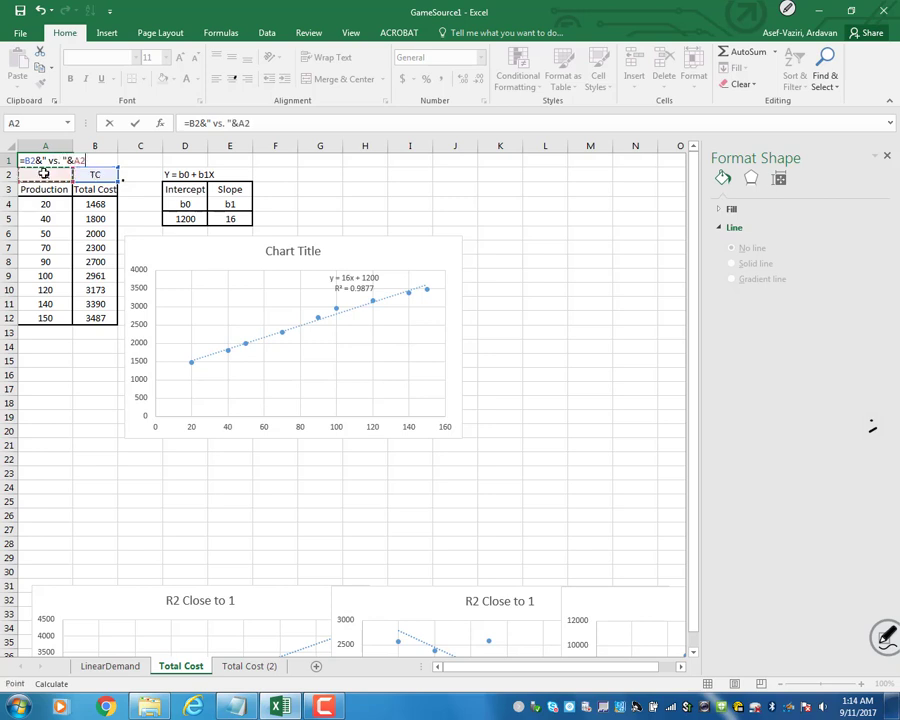
key("Return")
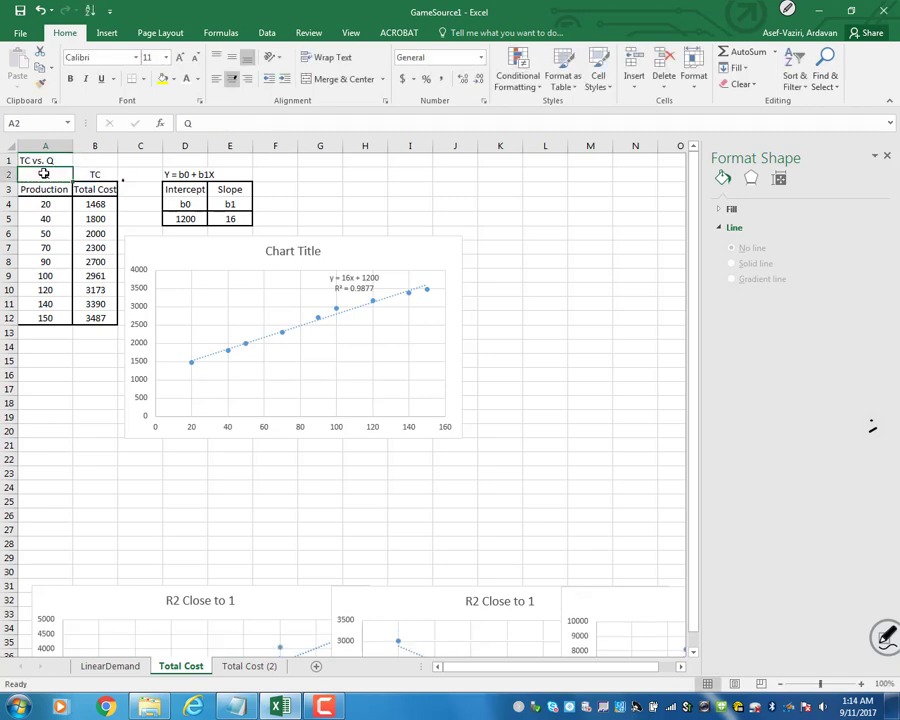
- Link the chart title to cell A1 and shift the chart to the right, away from the data table
left_click(284, 249)
left_click(183, 122)
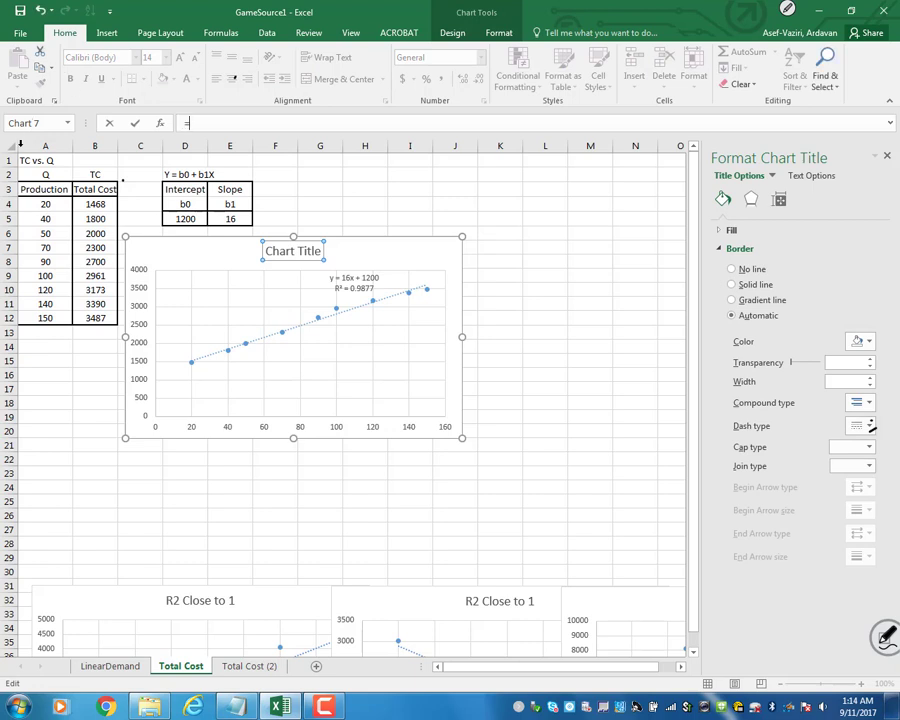
left_click(22, 161)
key("Return")
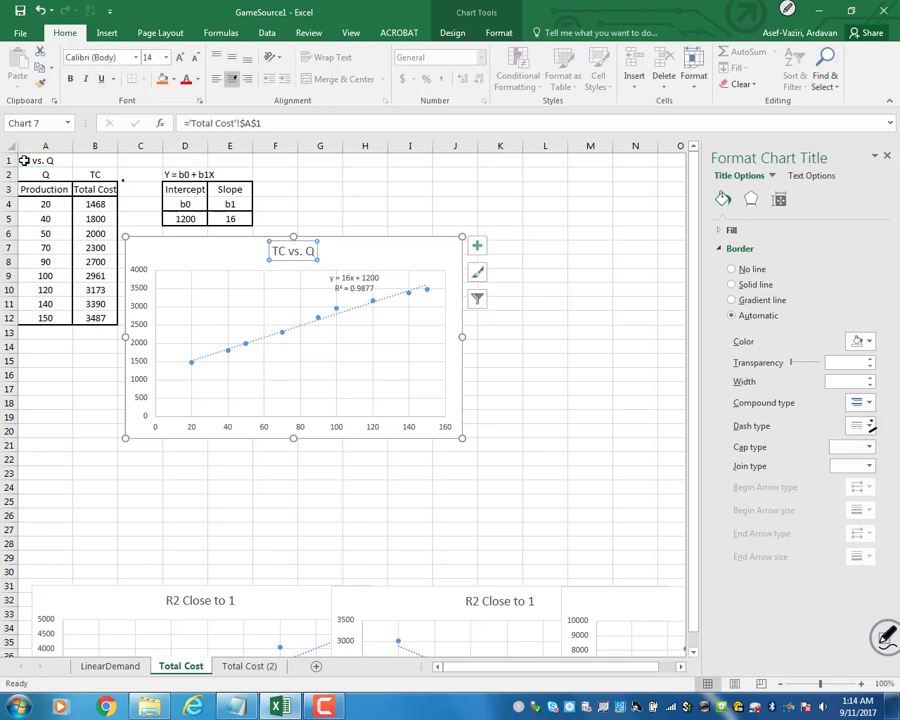
left_click(260, 517)
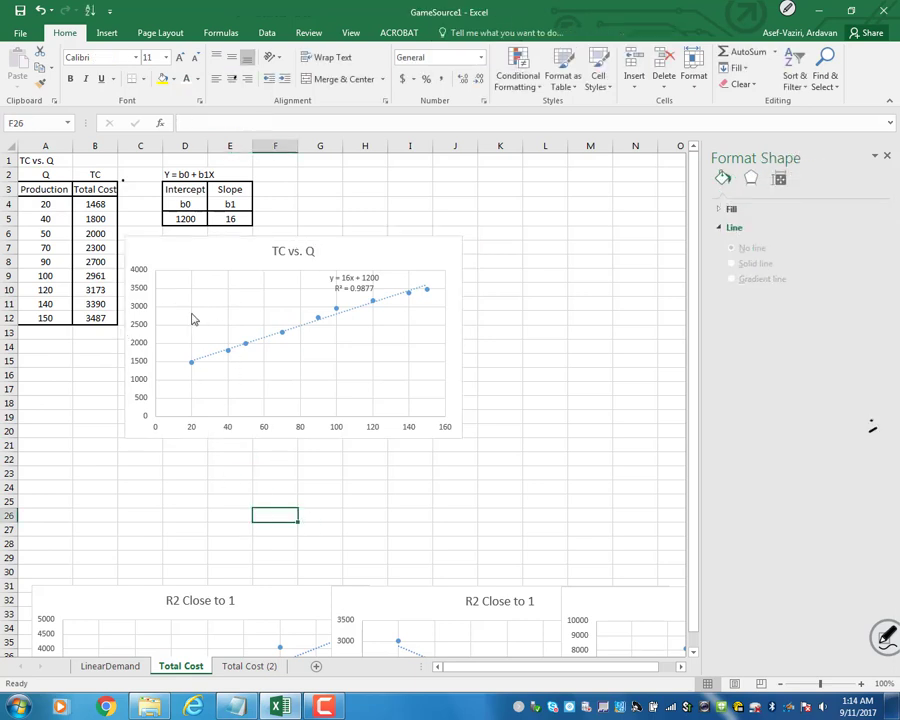
left_click_drag(199, 236, 290, 240)
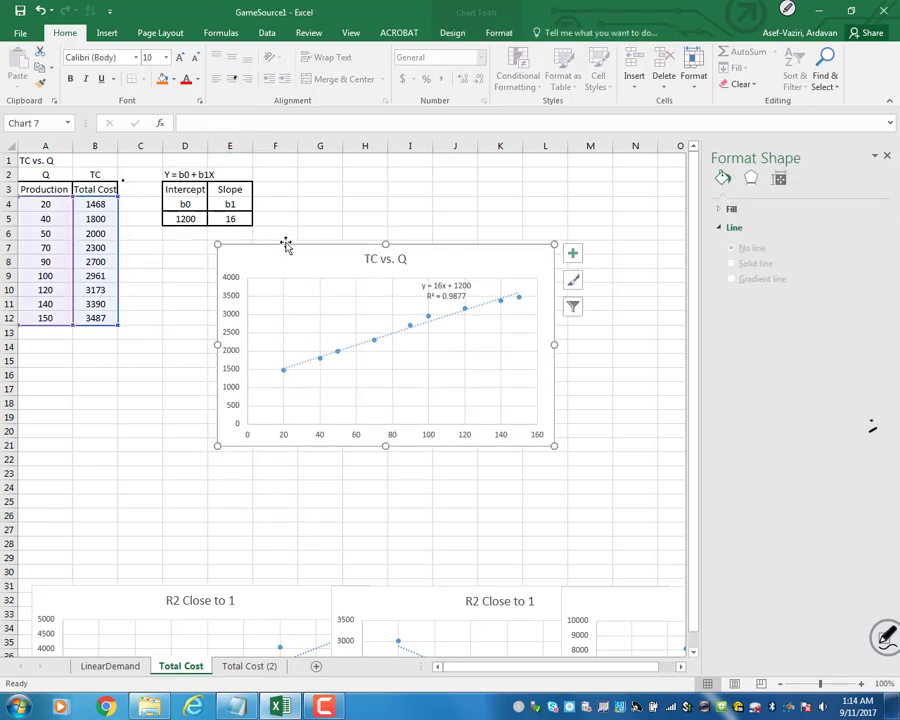
- Calculate the intercept in cell D5 with =INTERCEPT(B4:B12,A4:A12)
left_click(186, 216)
type("=")
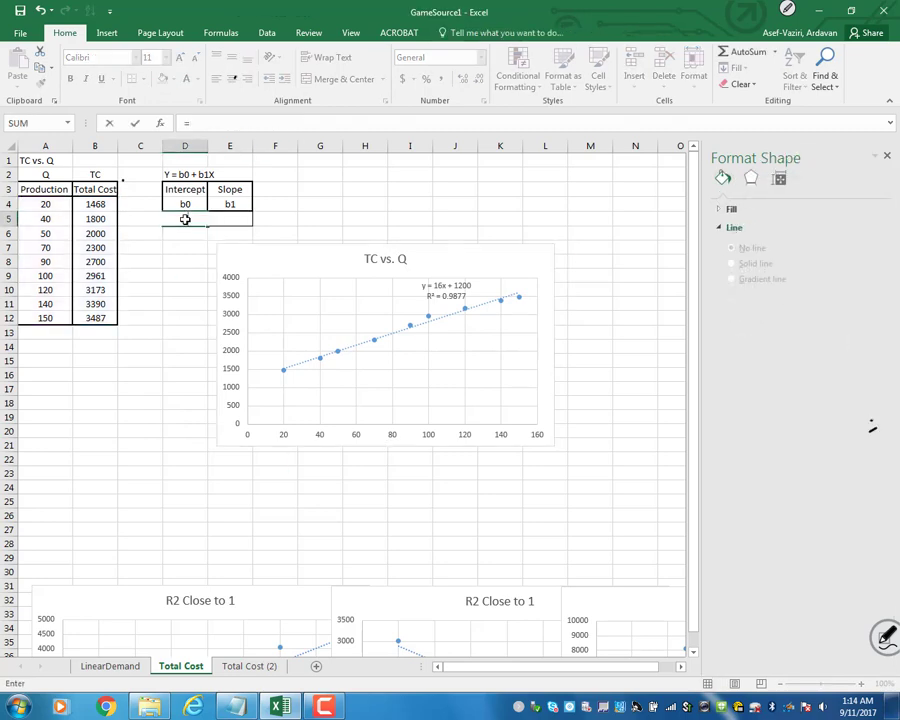
type("interc")
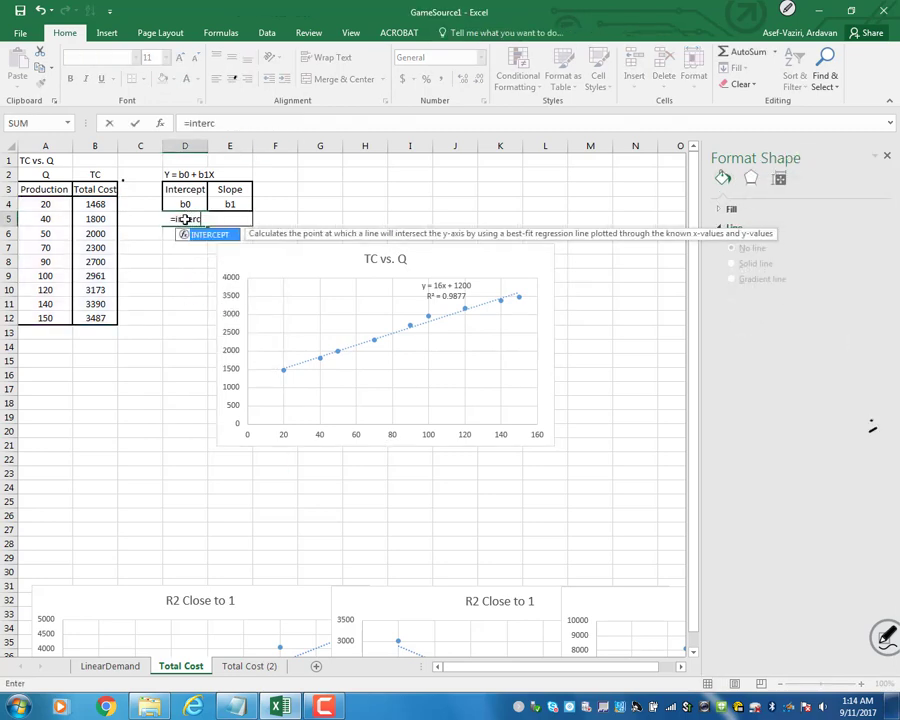
type("ept(")
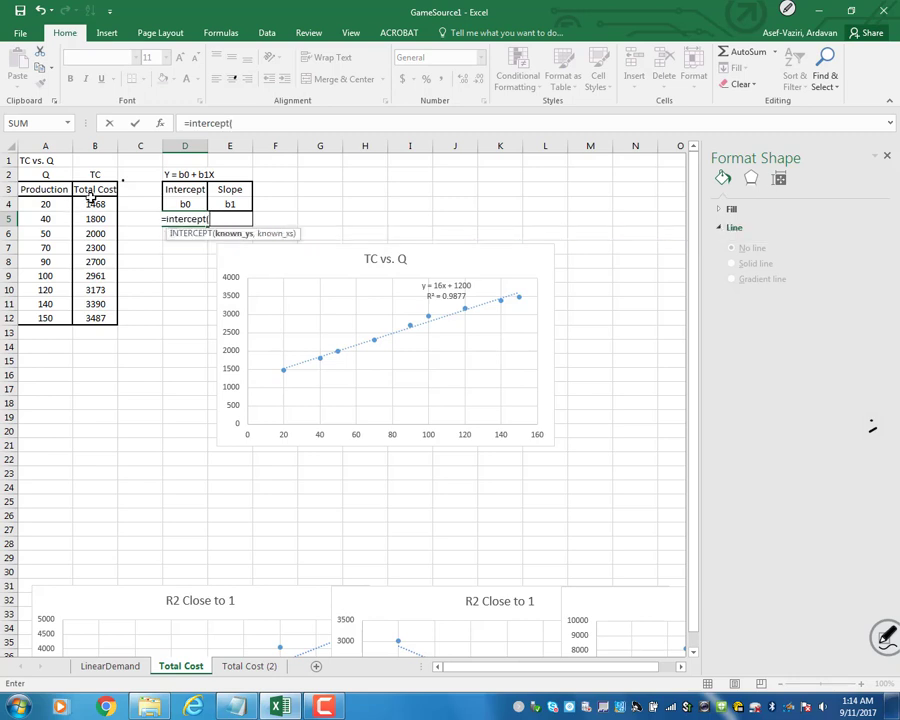
left_click_drag(90, 203, 92, 319)
type(",")
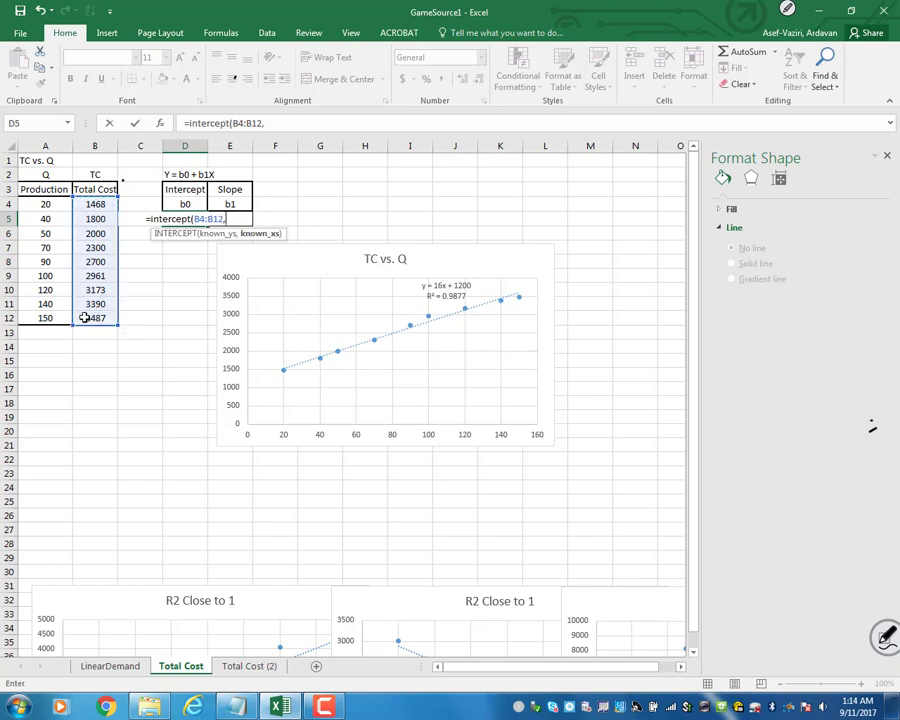
left_click_drag(45, 204, 41, 313)
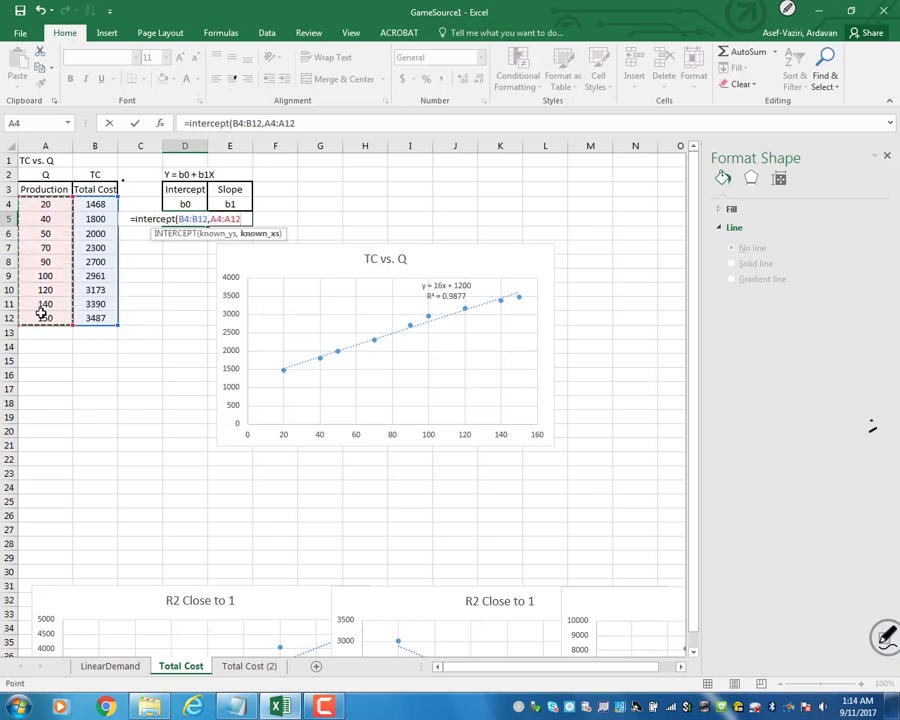
type(")")
key("Return")
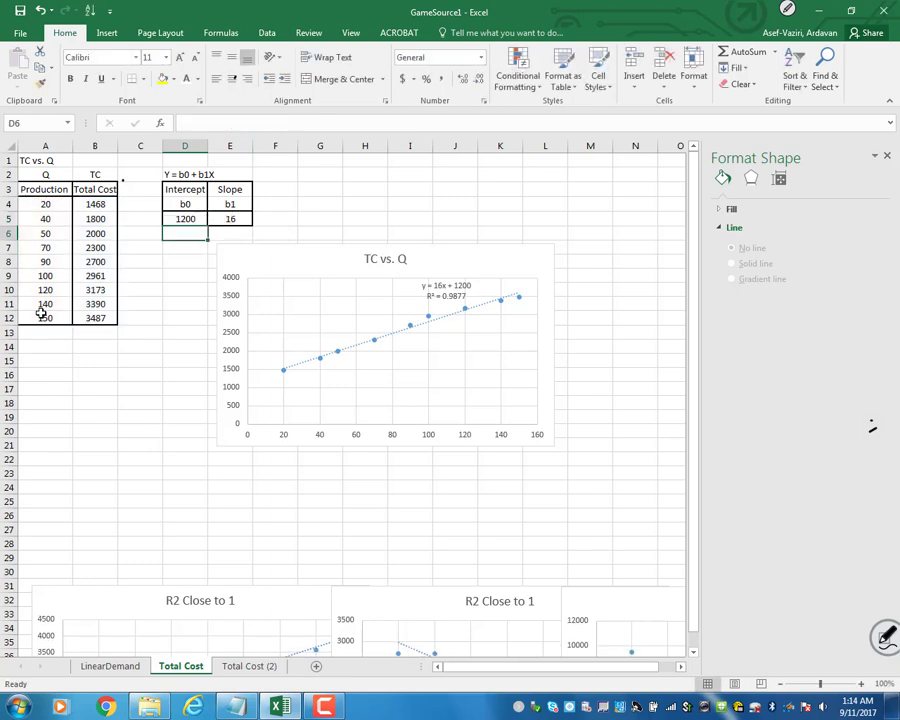
- Calculate the slope in cell E5 with =SLOPE(B4:B12,A4:A12)
left_click(219, 219)
type("=s")
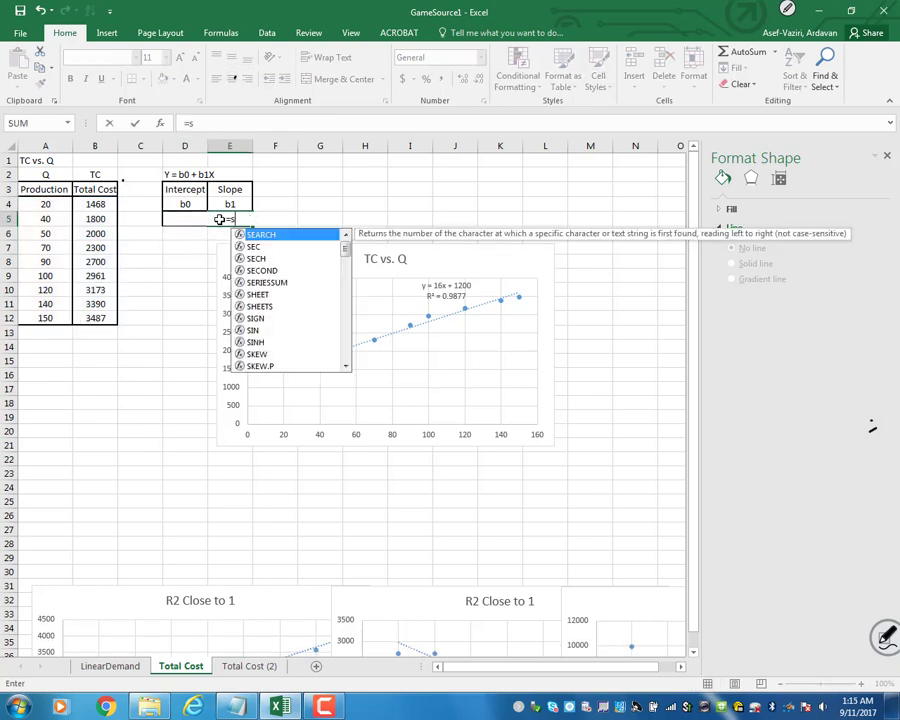
type("lope(")
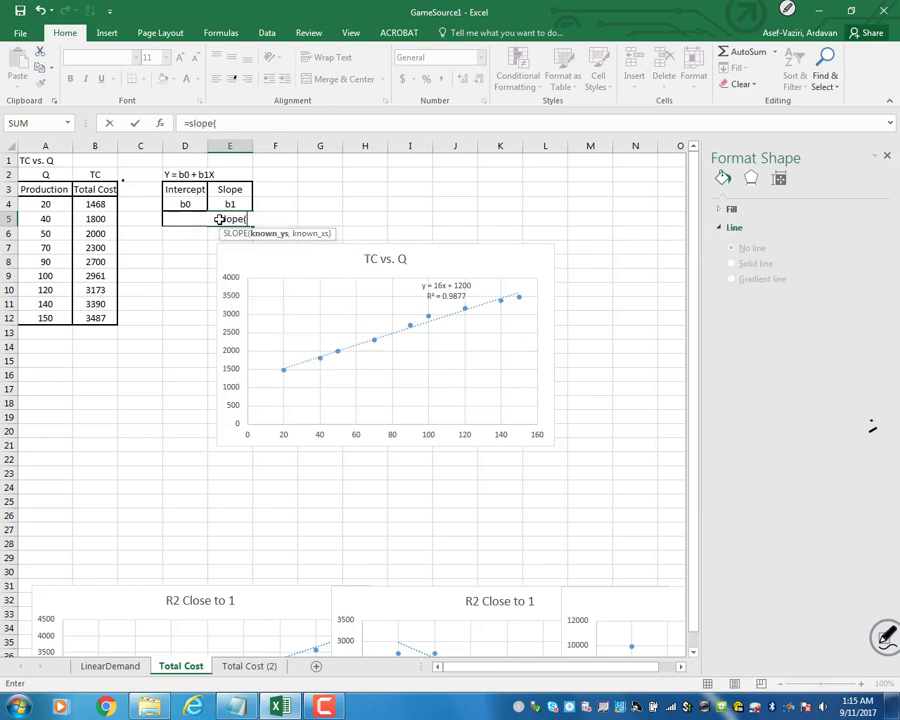
left_click_drag(106, 203, 107, 320)
type(",")
left_click_drag(45, 204, 45, 318)
key("Return")
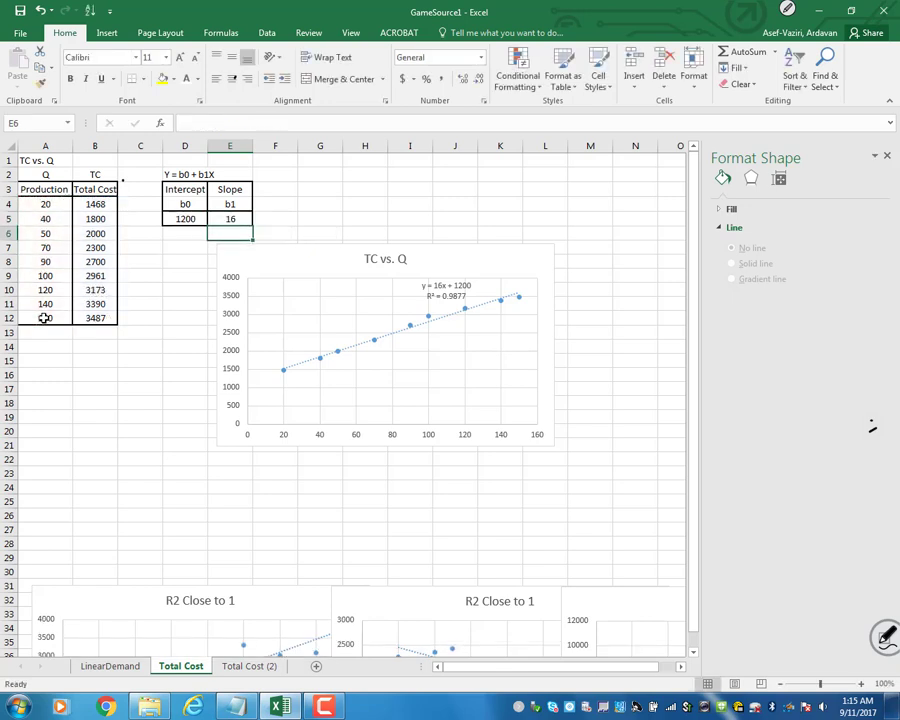
- Set the trendline equation label's font size to 16 and position the label clear of the line
left_click(451, 293)
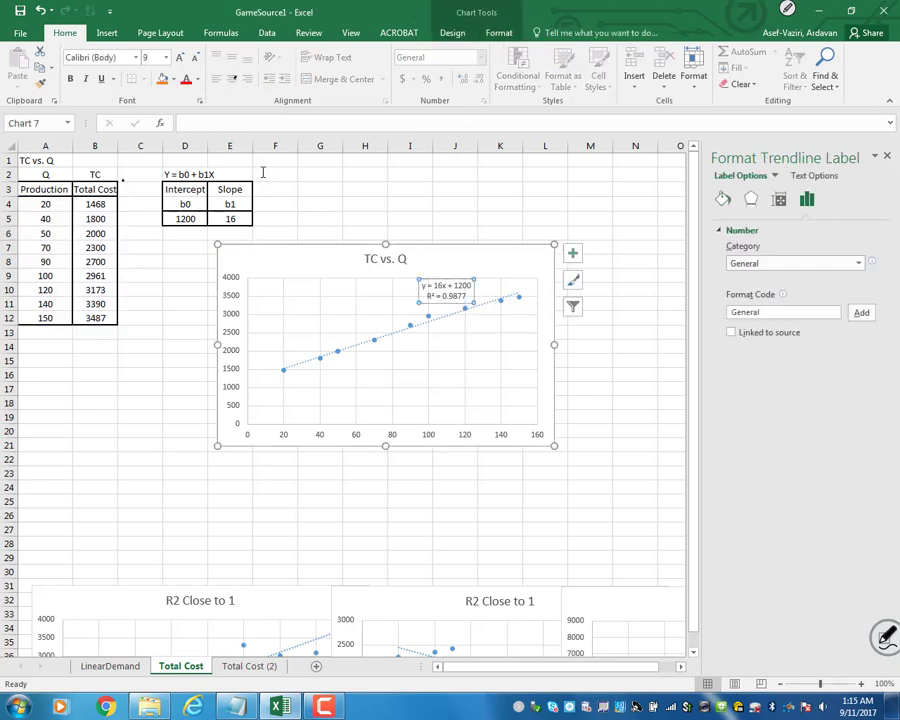
left_click(167, 58)
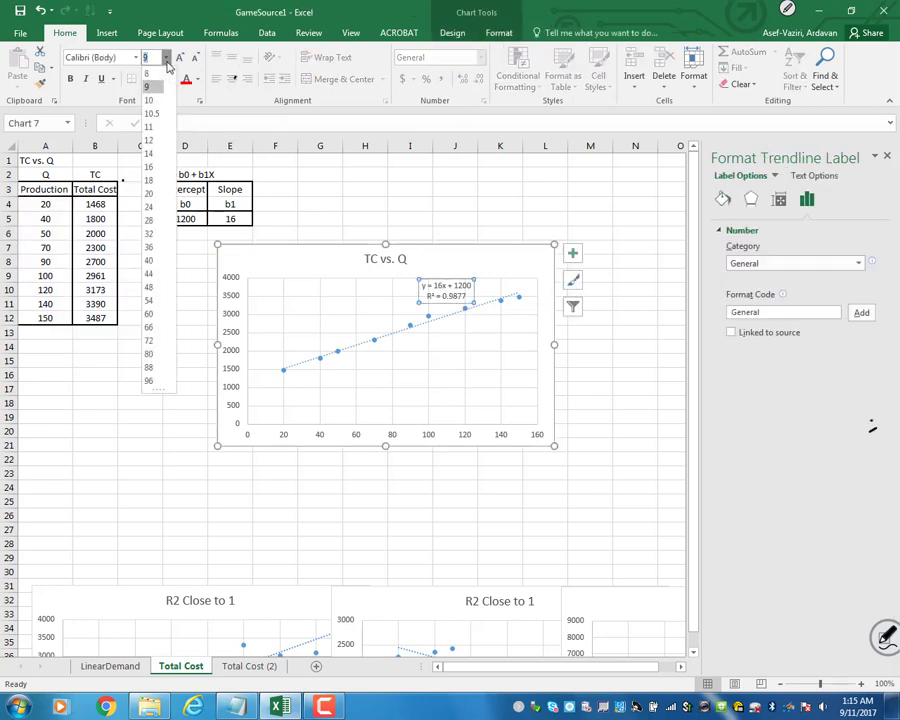
left_click(151, 169)
left_click(130, 276)
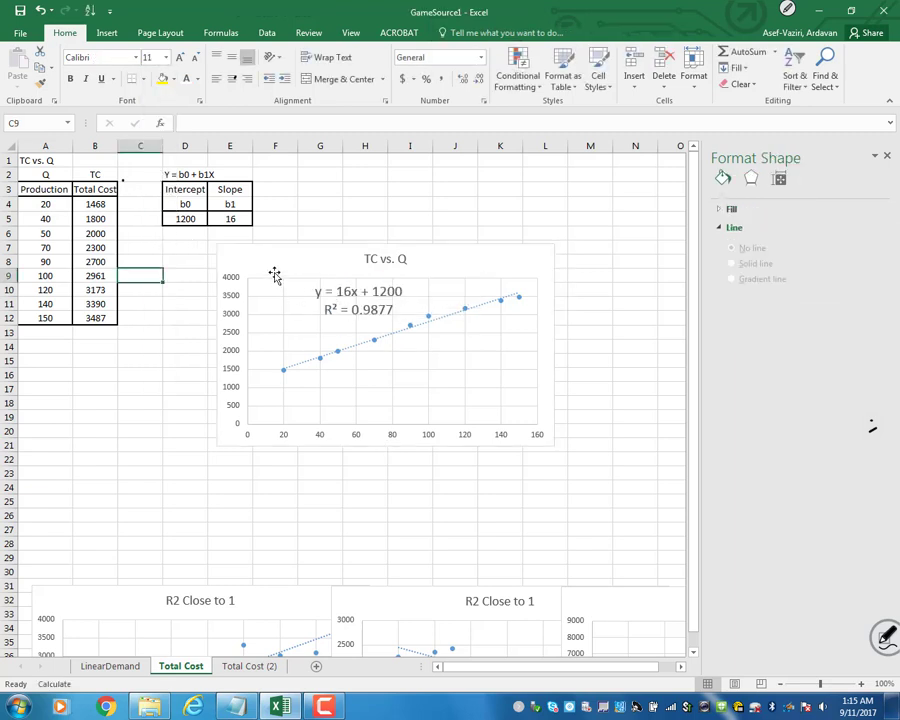
- Review the intercept formula in D5 and the slope formula in E5 against the Total Cost data and the trendline equation
left_click(183, 219)
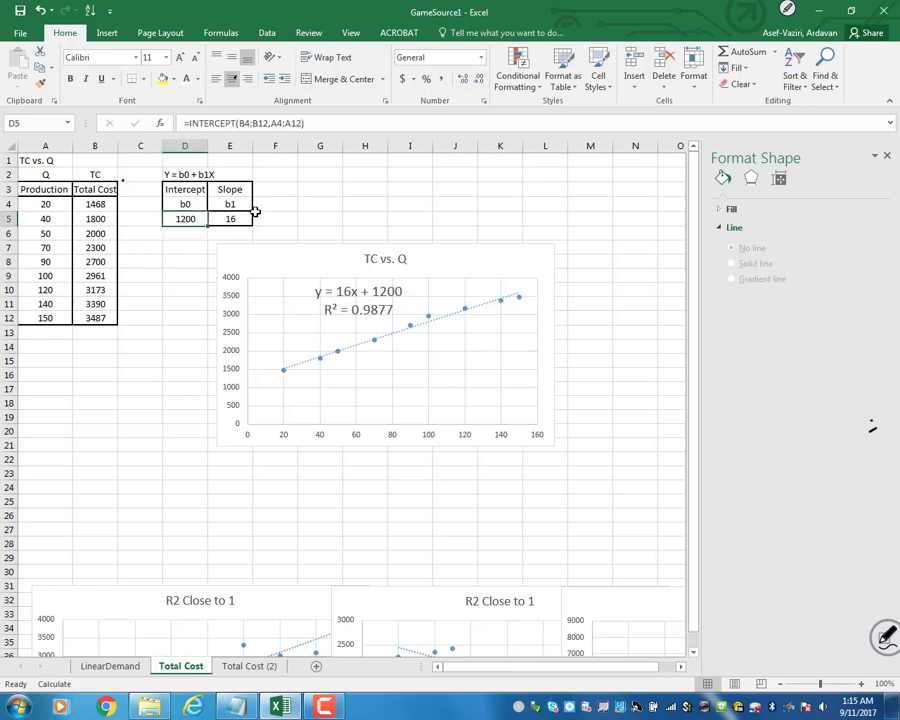
left_click(233, 221)
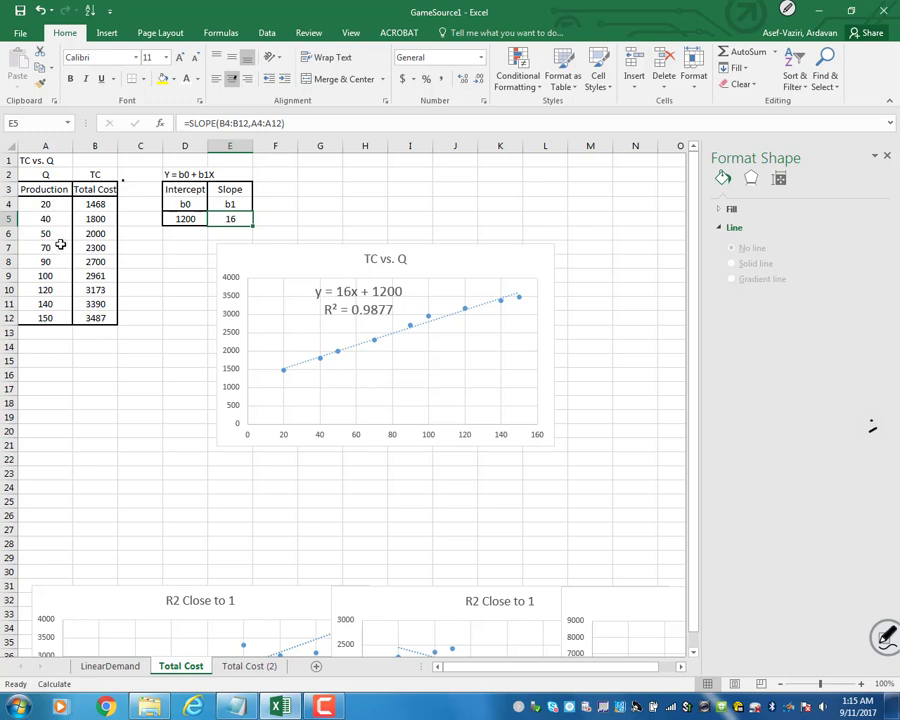
left_click(90, 189)
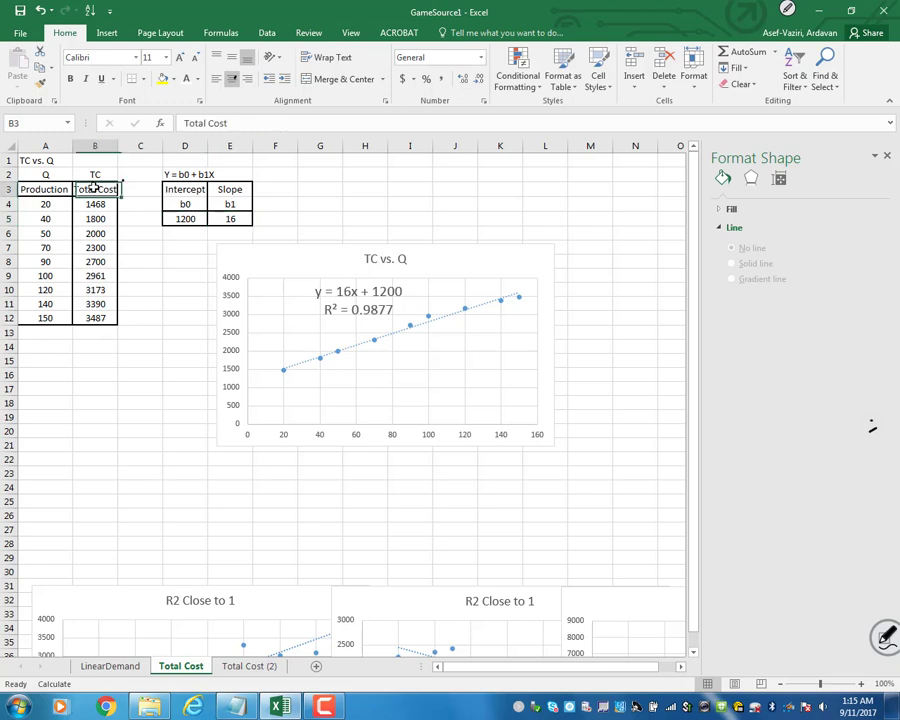
left_click(187, 223)
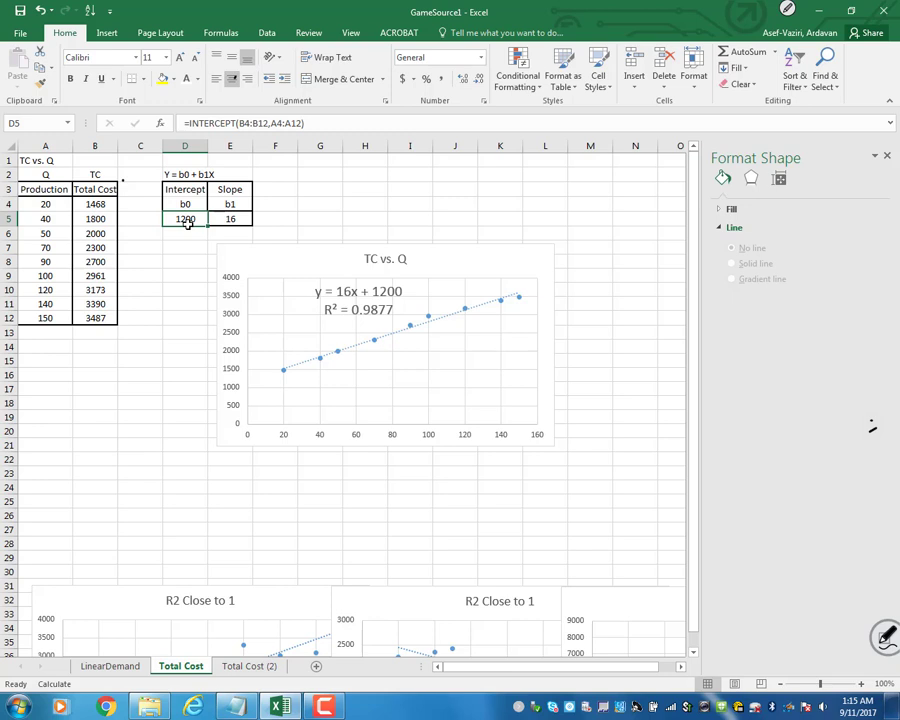
left_click(228, 219)
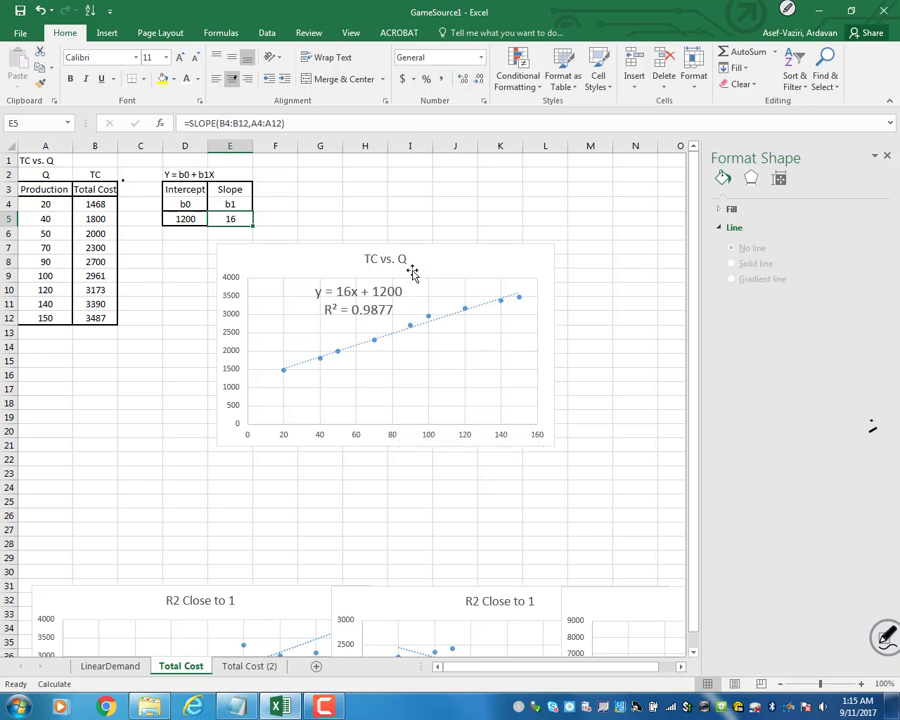
- Close the formatting pane and move the rising R2 Close to 1 chart up to about row 18, beneath the TC vs. Q chart
left_click(378, 320)
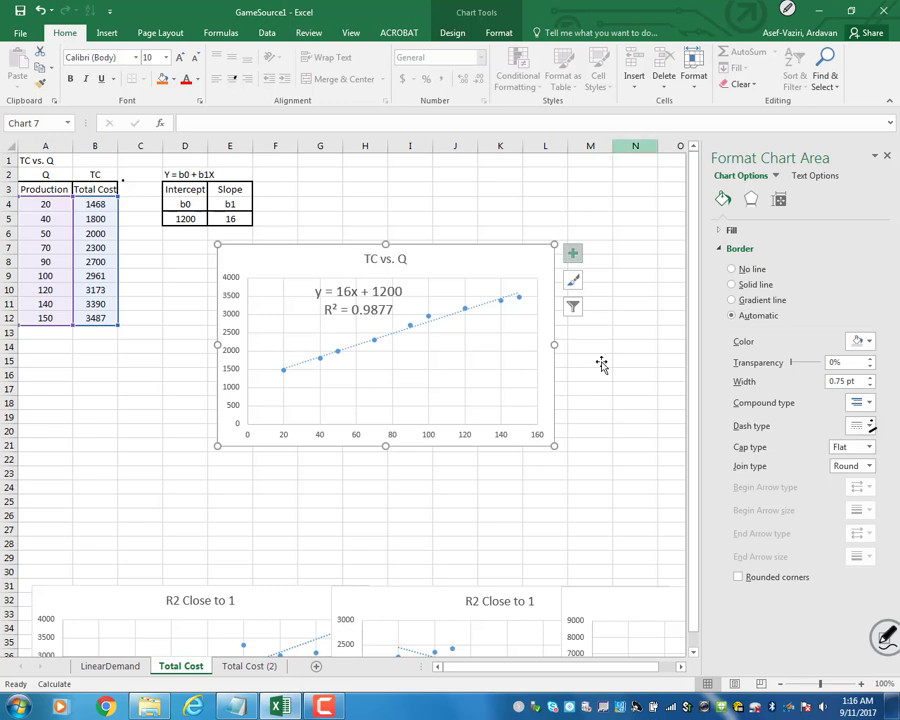
left_click(889, 160)
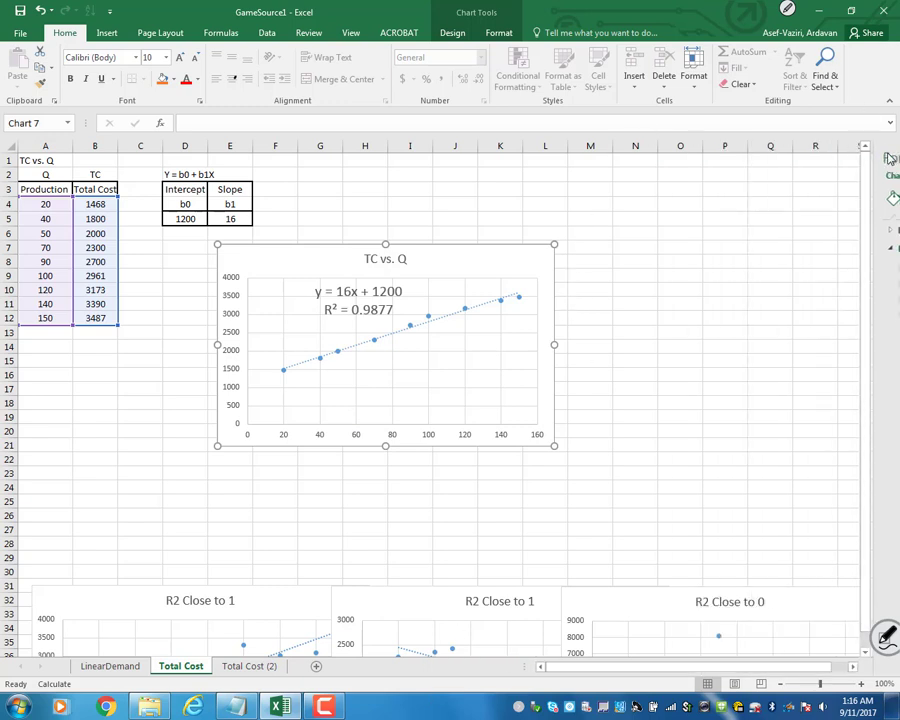
left_click_drag(281, 595, 571, 413)
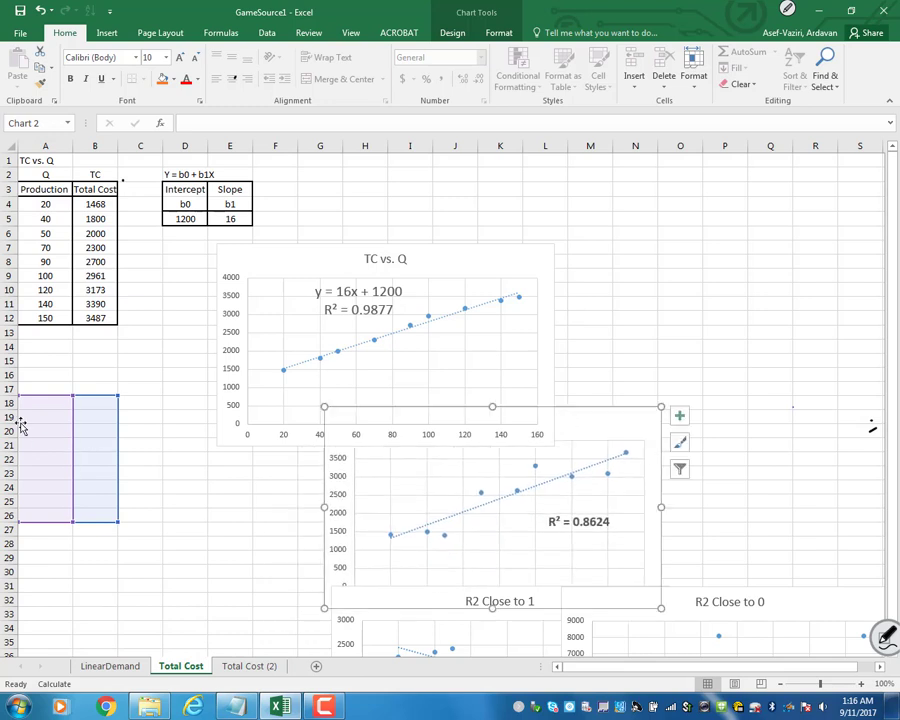
- Set the font color of cells A18:F30 to black to reveal the hidden data
left_click_drag(32, 402, 255, 577)
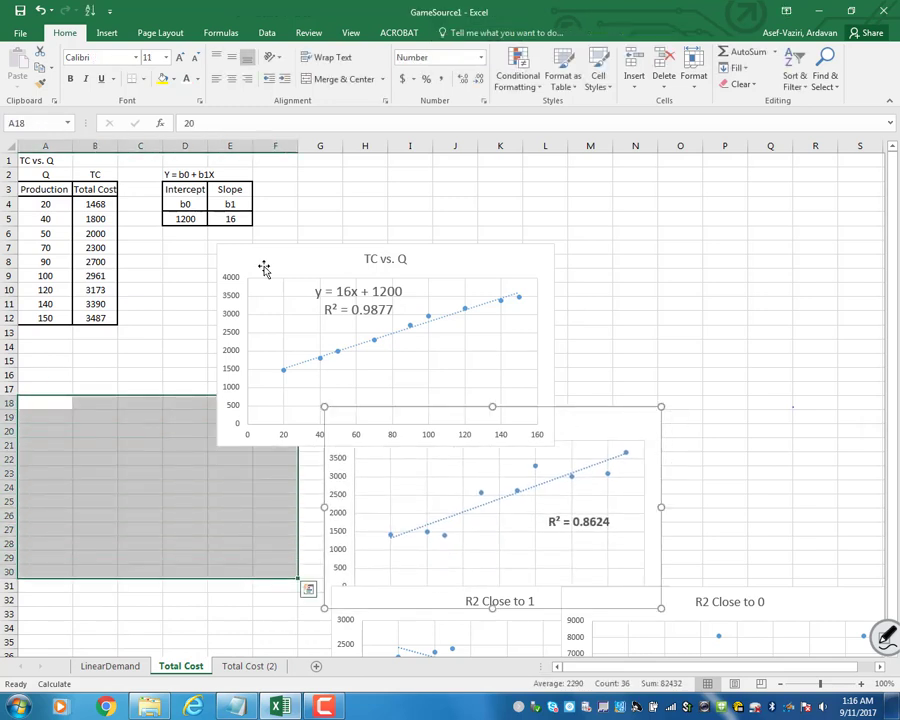
left_click(197, 79)
left_click(186, 96)
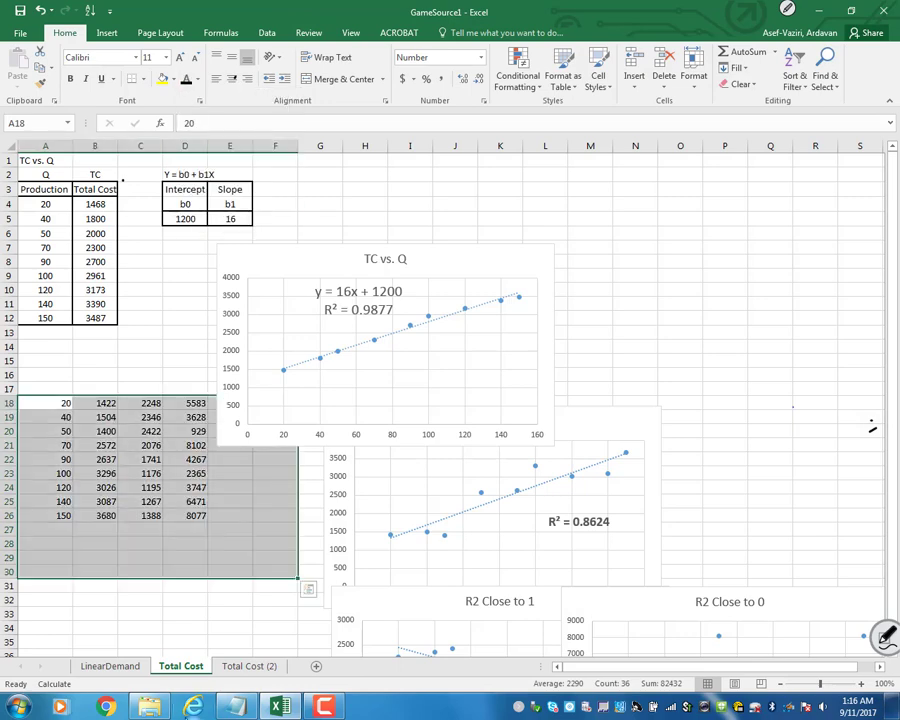
left_click(186, 556)
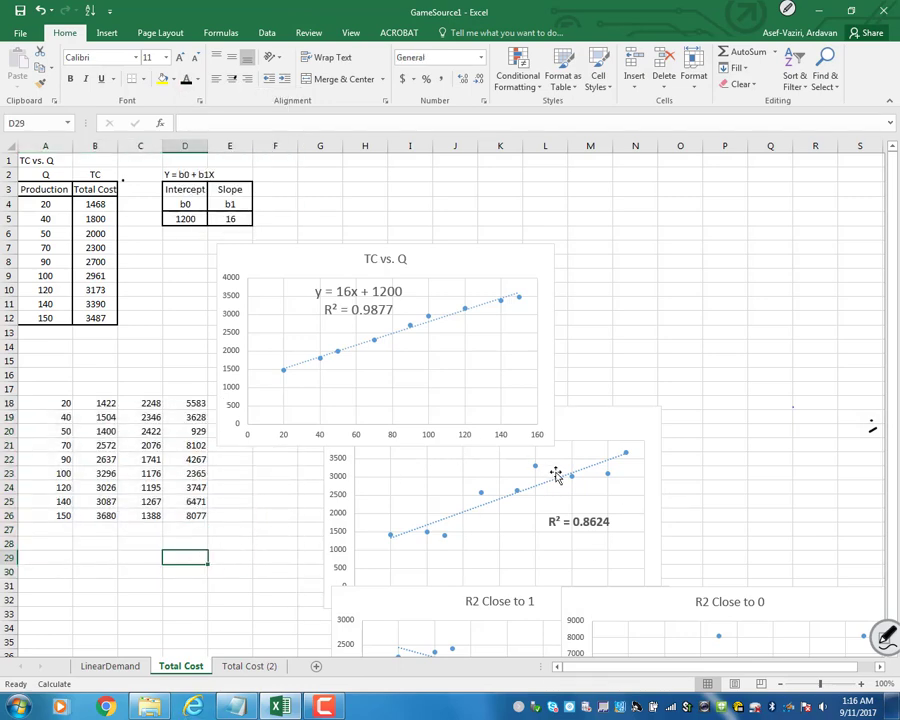
- Move the TC vs. Q chart up to row 2 and place the rising R2 Close to 1 chart beside the A18:C26 data
left_click_drag(438, 245, 568, 172)
left_click_drag(341, 414, 283, 401)
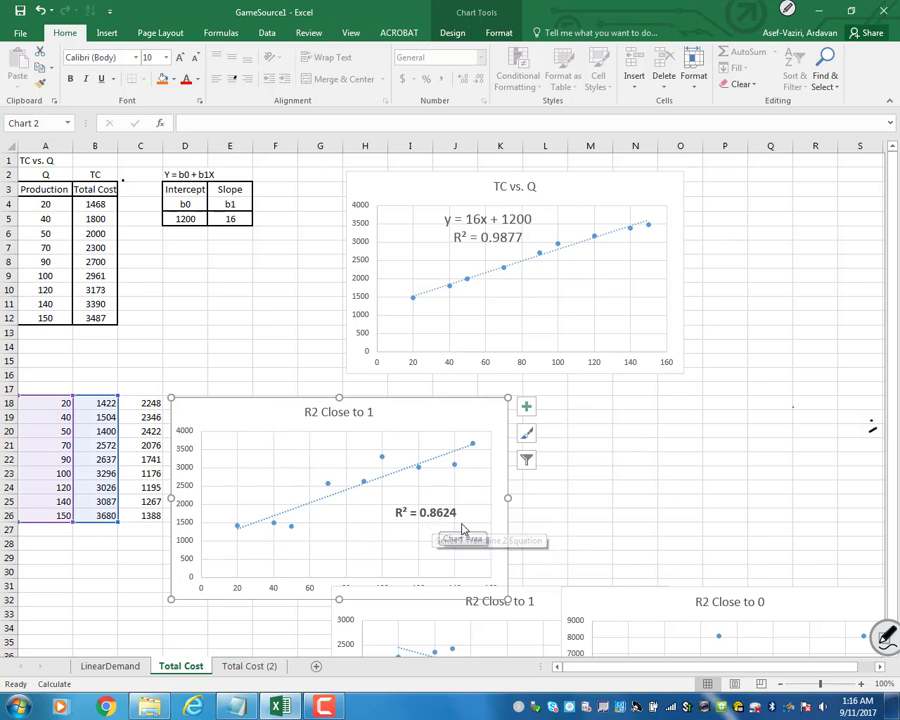
left_click(542, 517)
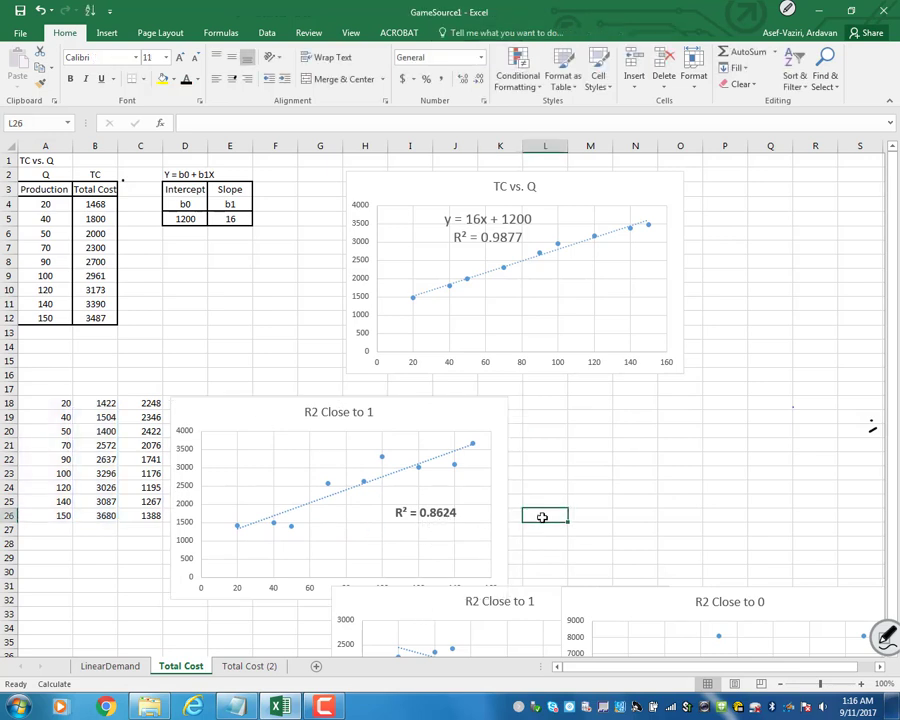
- Recalculate the sheet repeatedly to regenerate the random data and compare R² on the rising R2 Close to 1 chart
key("F9")
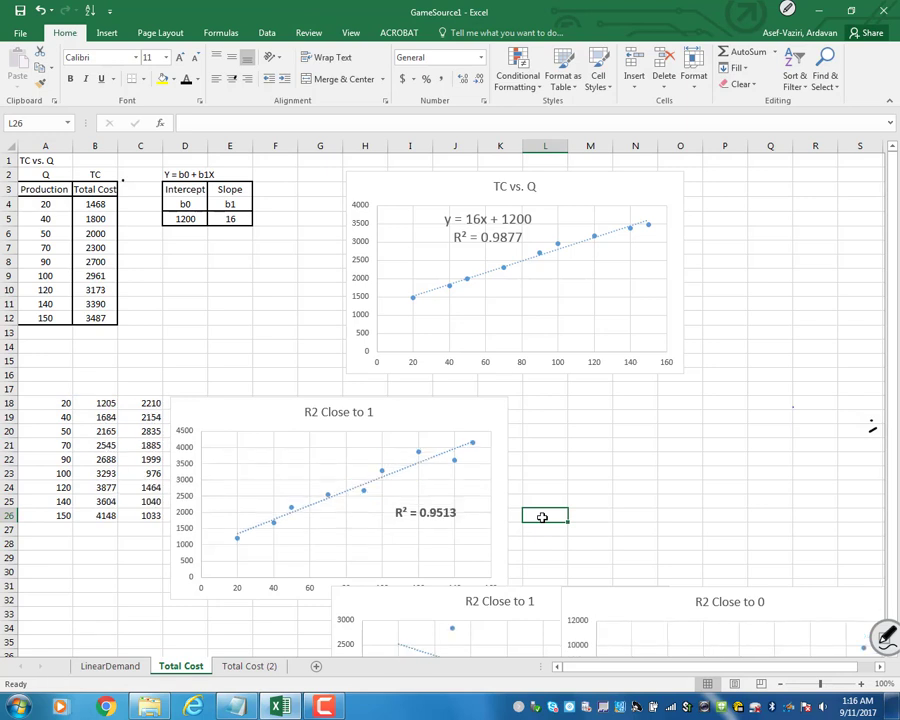
key("F9")
key("F9")
key("F9")
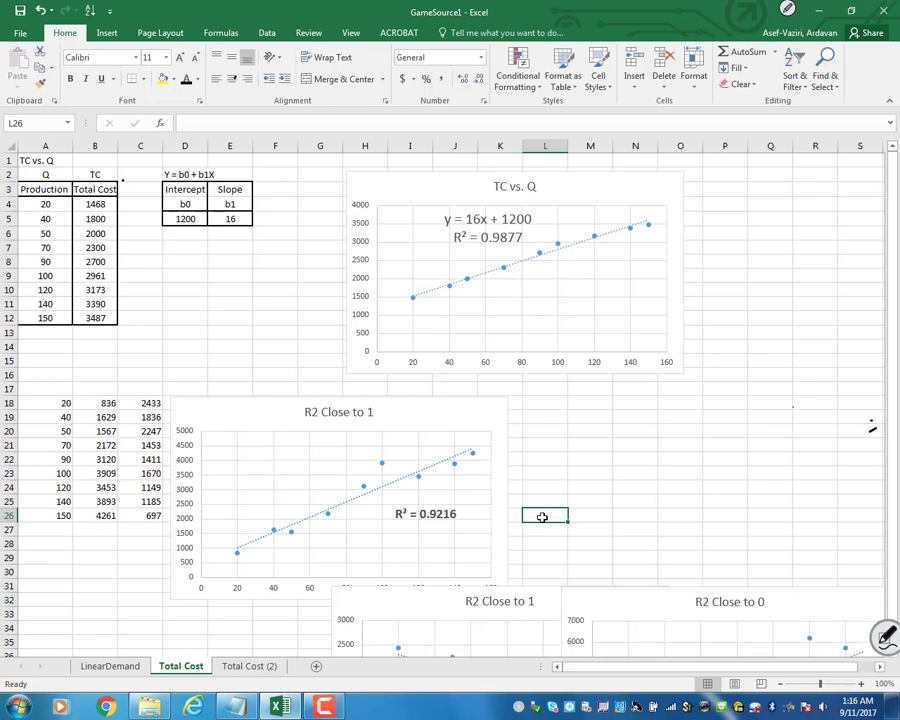
key("F9")
key("F9")
key("F9")
key("F9")
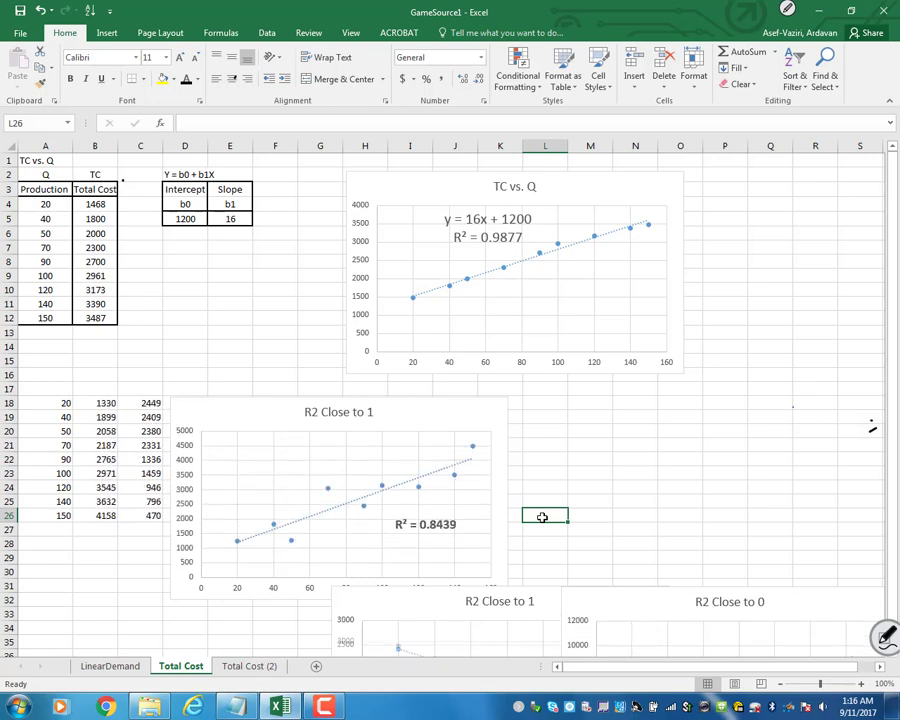
key("F9")
key("F9")
key("F9")
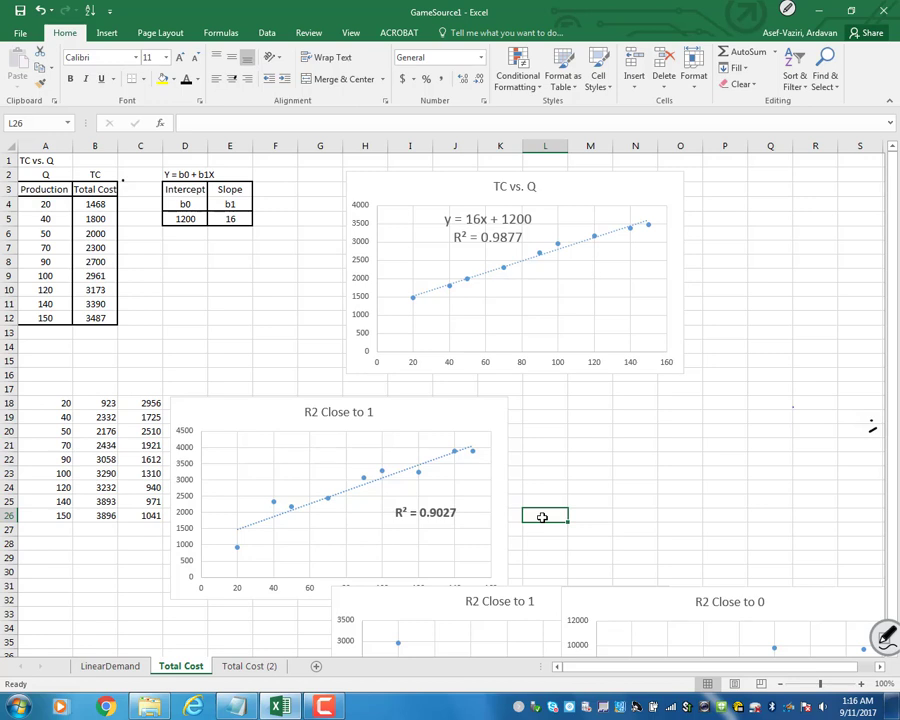
- Move the rising R2 Close to 1 chart to column A below row 20 and the falling one beneath the TC vs. Q chart
left_click(409, 400)
left_click_drag(409, 400, 386, 347)
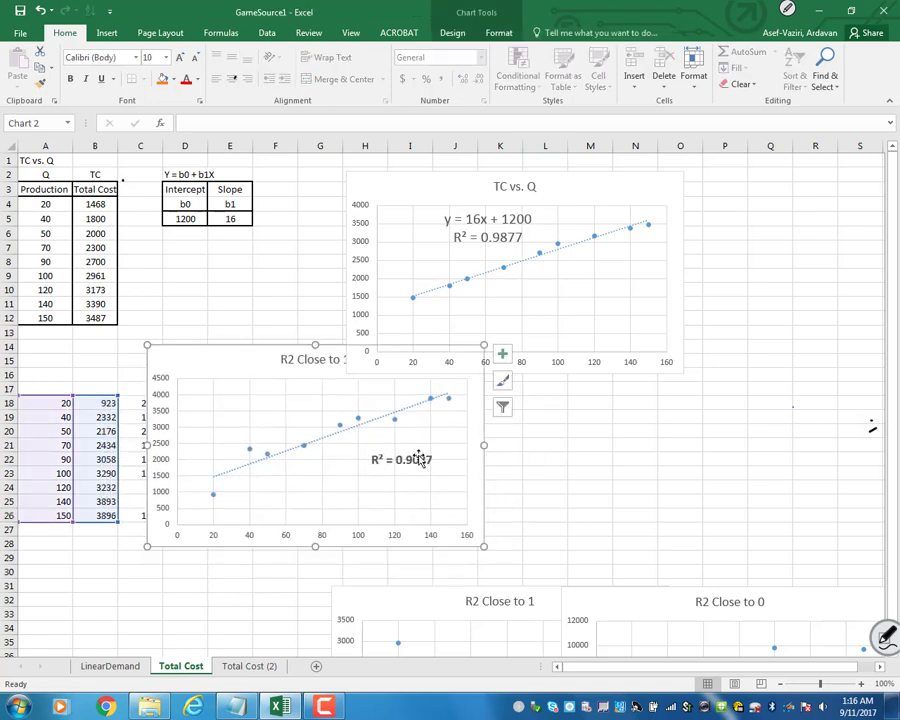
left_click_drag(362, 345, 233, 440)
left_click(548, 600)
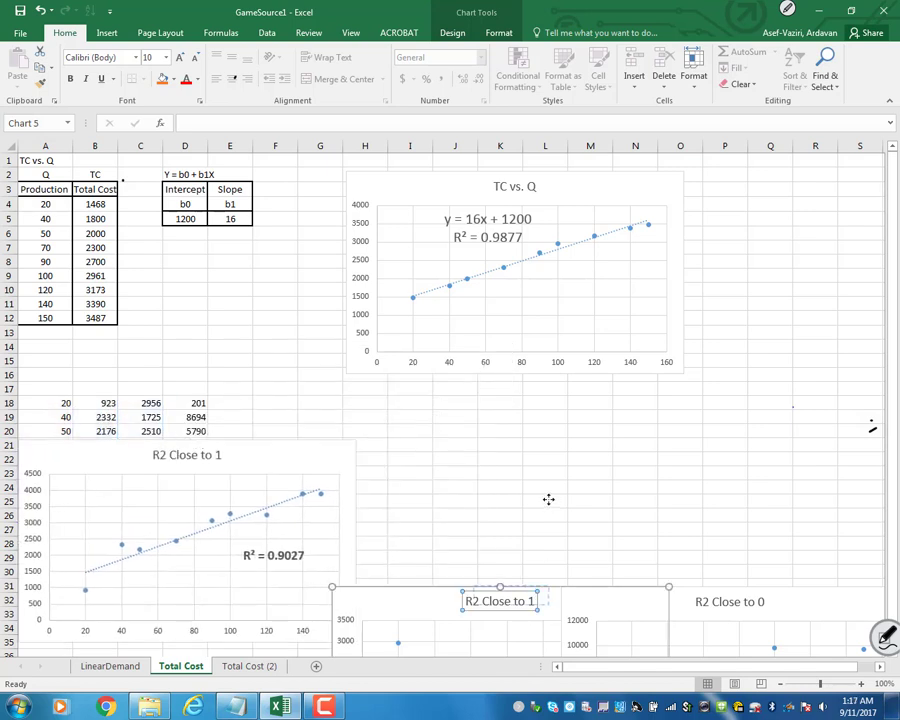
left_click_drag(558, 594, 570, 588)
left_click_drag(510, 610, 530, 416)
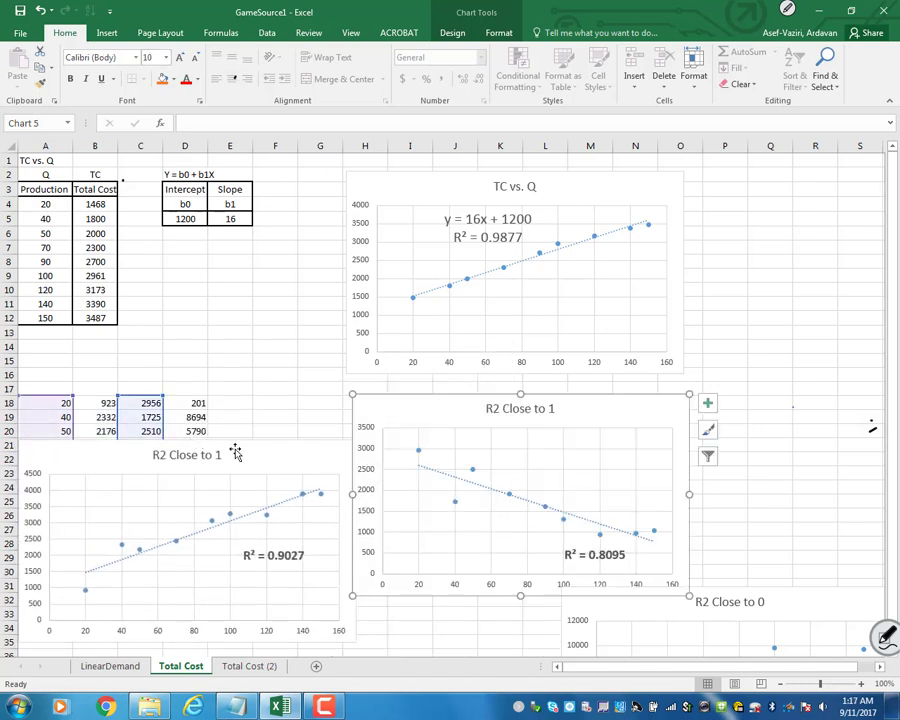
- Recalculate the random data several times to compare R² on the rising and falling R2 Close to 1 charts
left_click(488, 647)
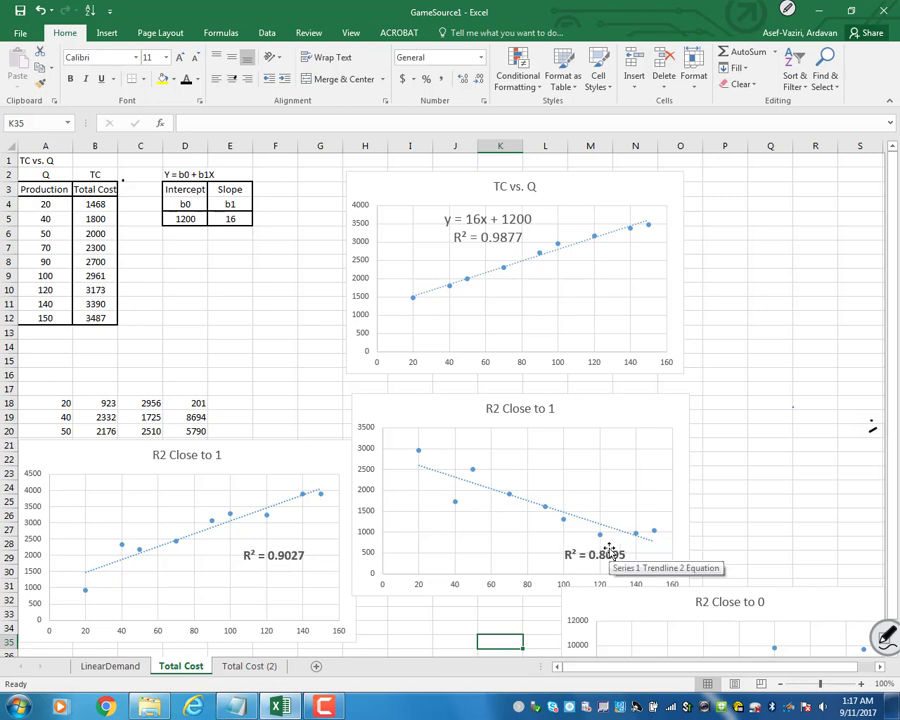
key("F9")
key("F9")
key("F9")
key("F9")
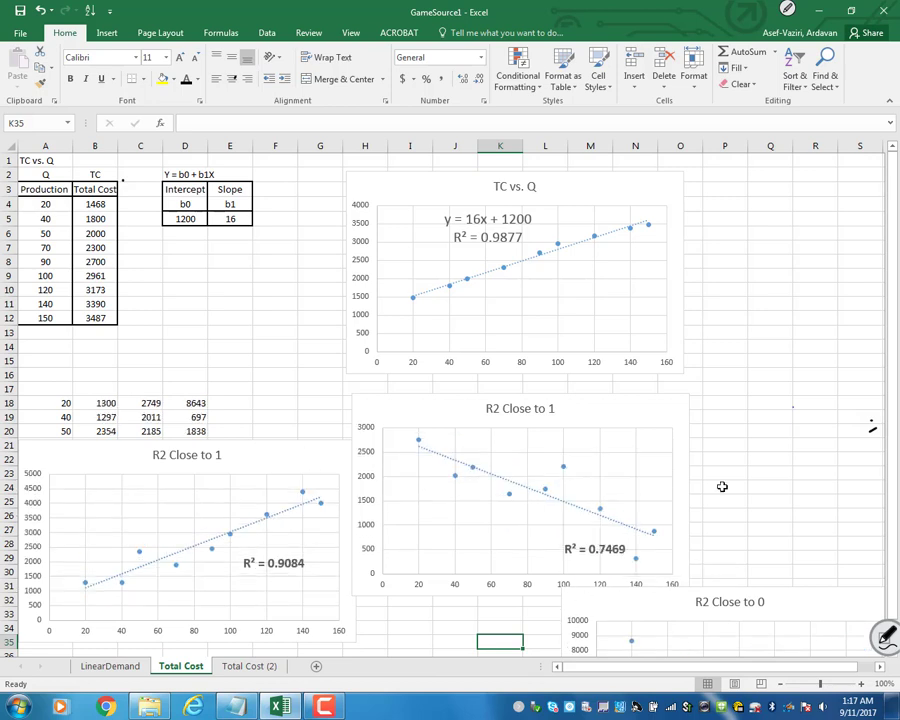
key("F9")
key("F9")
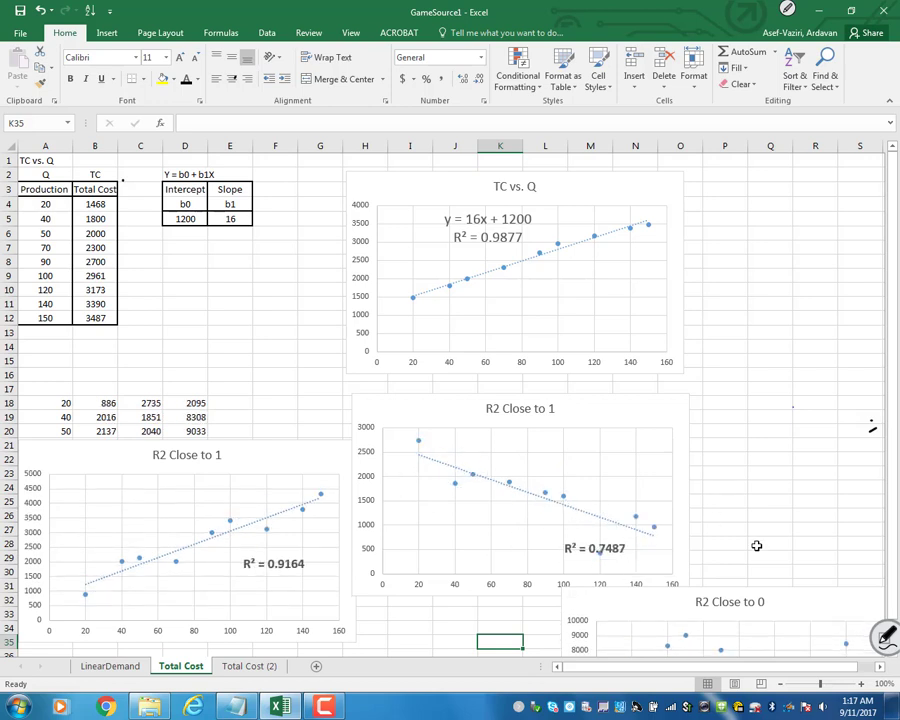
key("F9")
key("F9")
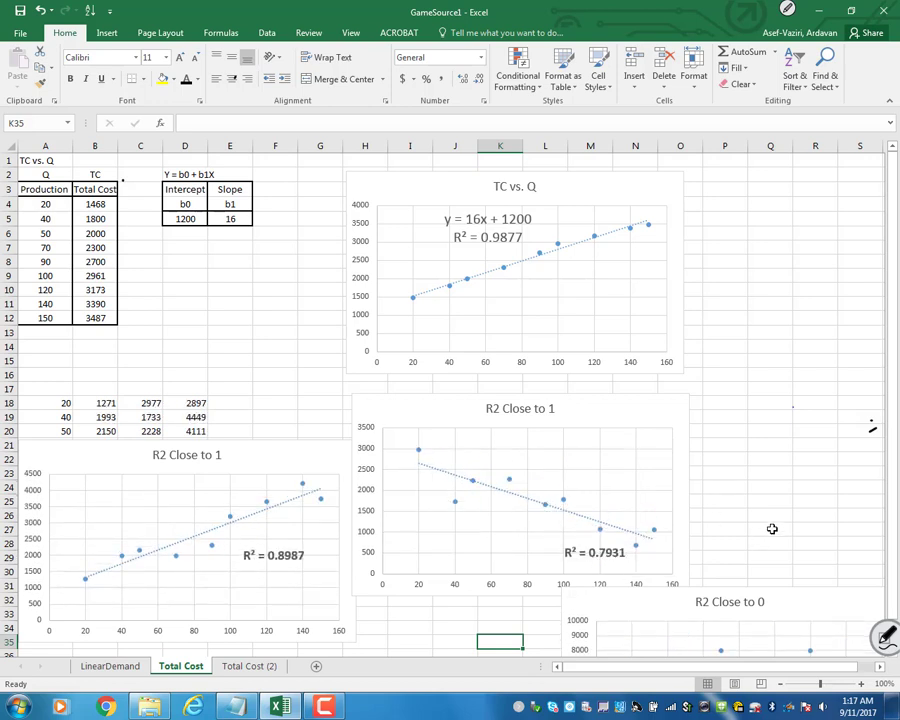
left_click(772, 529)
left_click(706, 558)
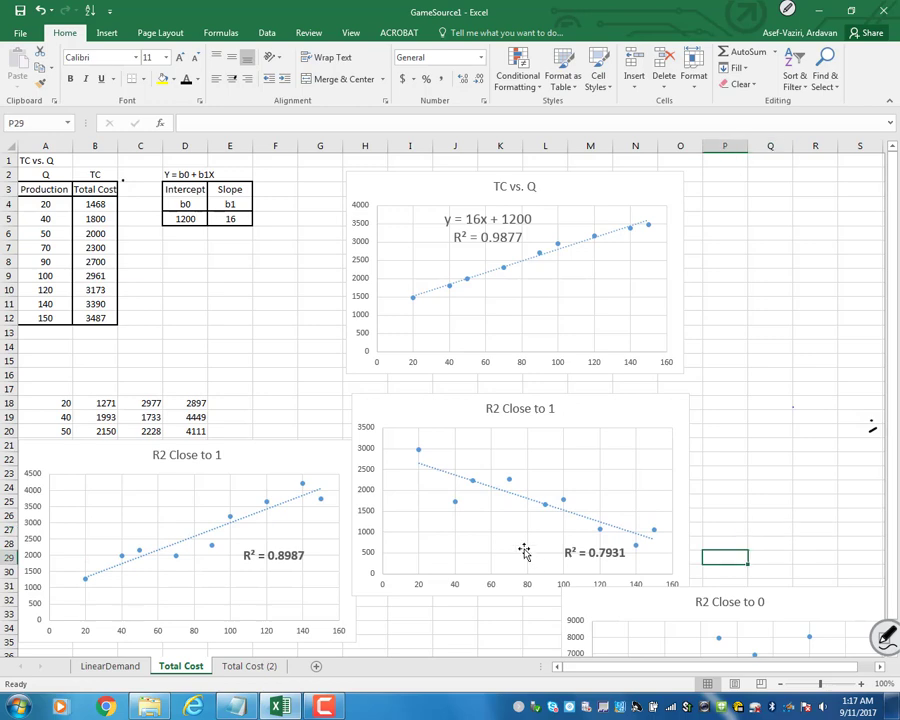
- Shift the plot area of the falling R2 Close to 1 chart upward within its frame
double_click(592, 550)
left_click(531, 507)
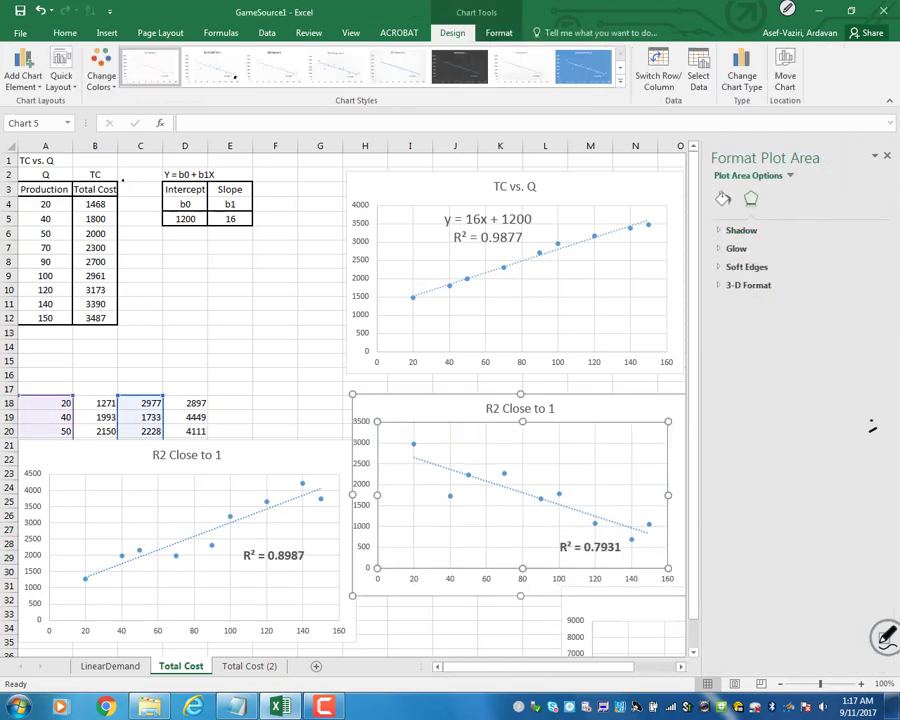
left_click_drag(453, 521, 514, 482)
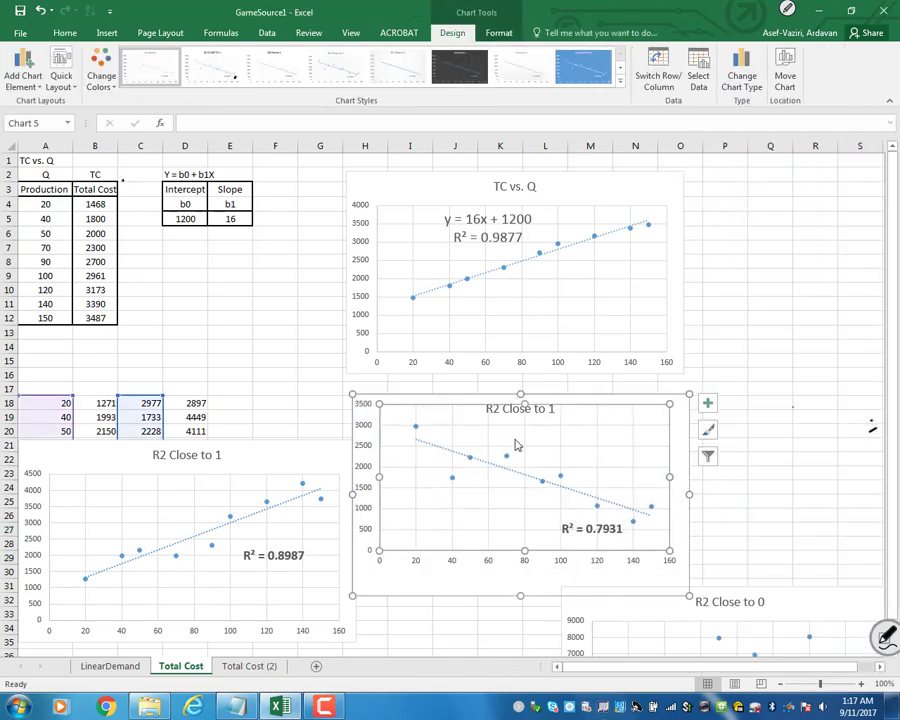
left_click(816, 459)
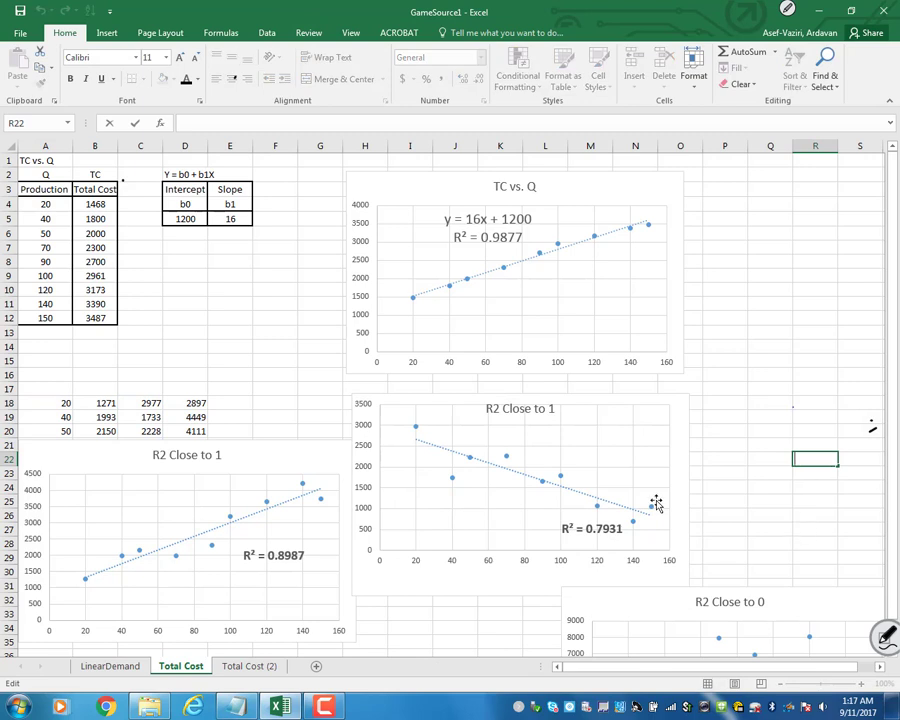
- Move the falling R2 Close to 1 chart down to row 21 and the R2 Close to 0 chart up to row 17
left_click_drag(474, 430, 408, 440)
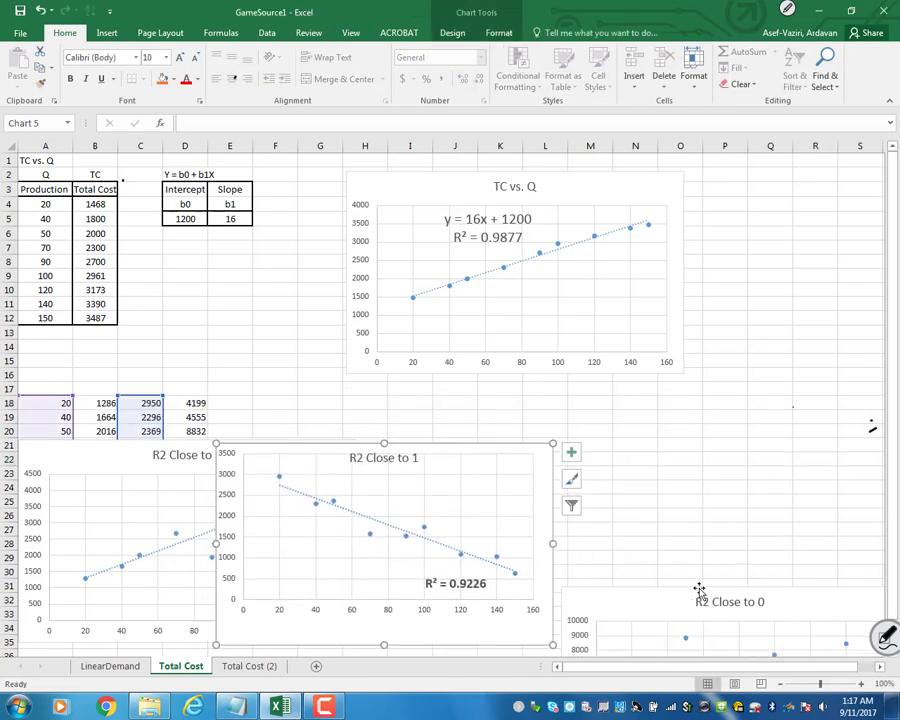
left_click_drag(694, 576, 690, 381)
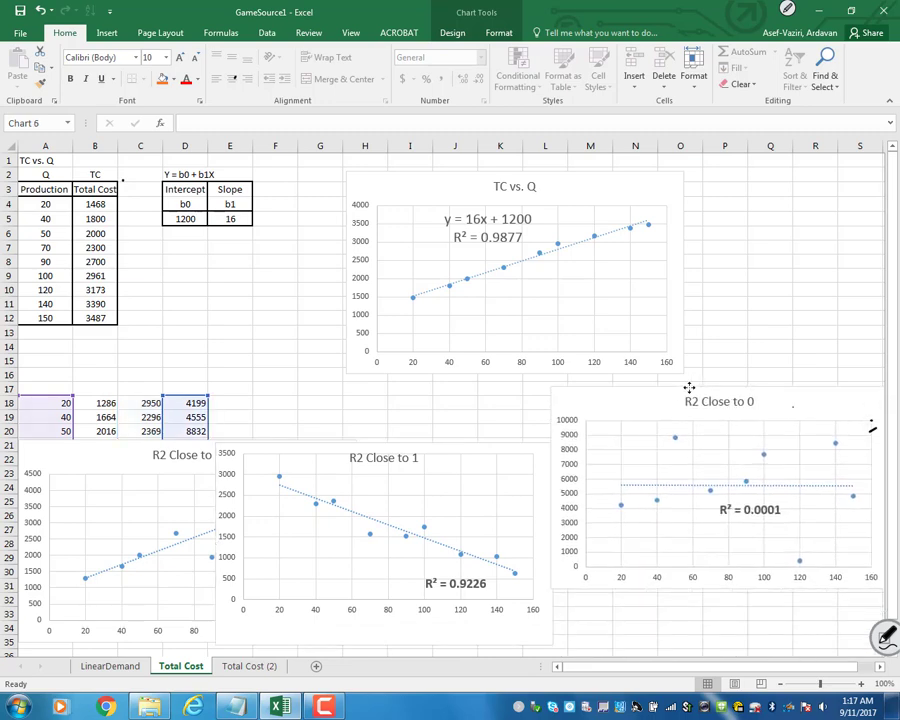
left_click(748, 617)
- Recalculate the random data repeatedly to watch how R² varies on the R2 Close to 0 chart
key("F9")
key("F9")
key("F9")
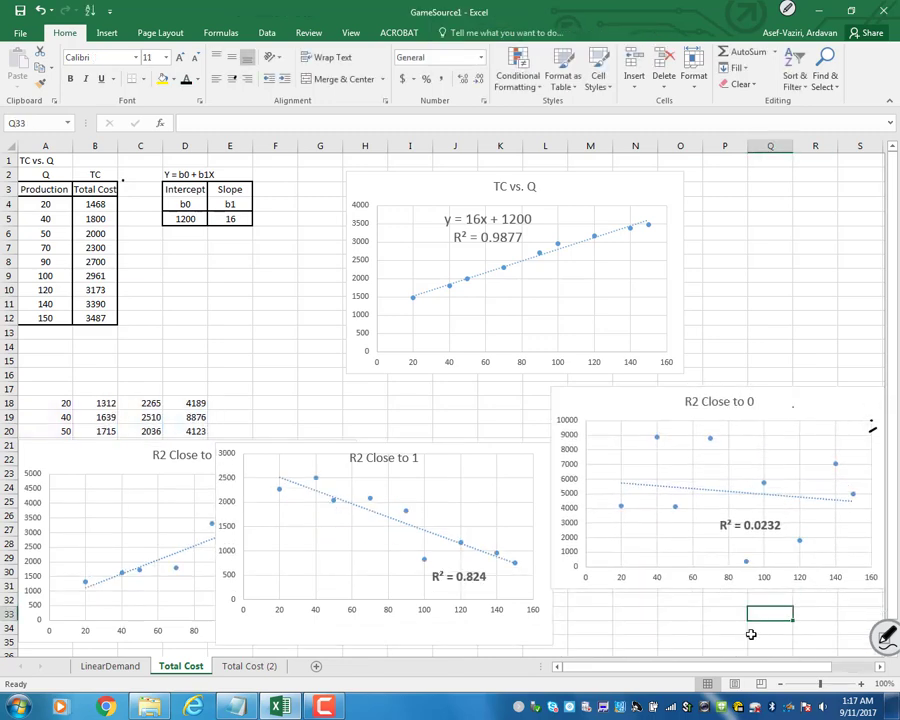
key("F9")
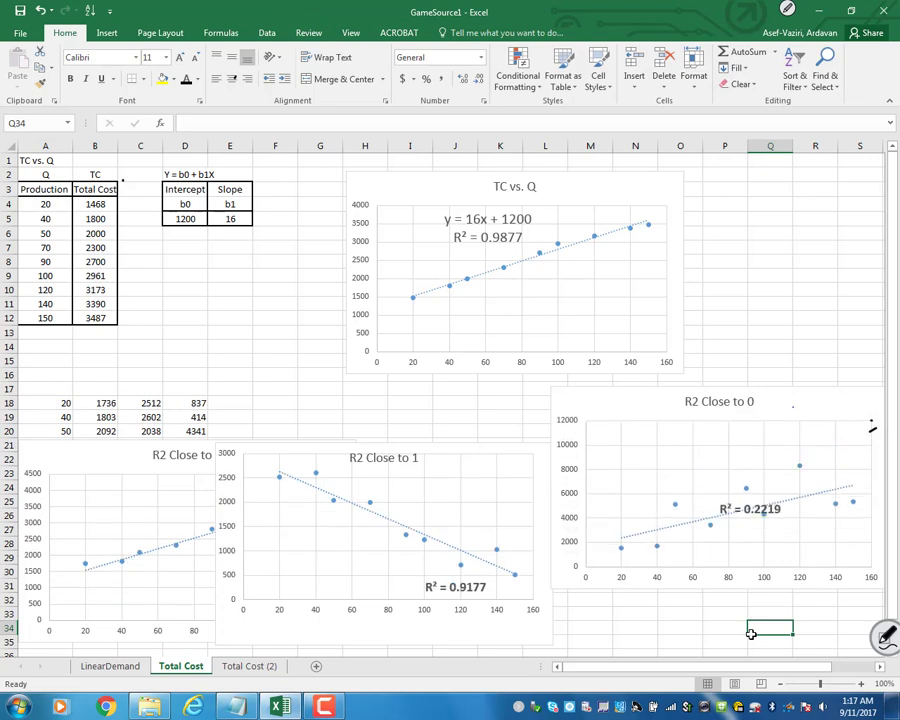
key("F9")
key("F9")
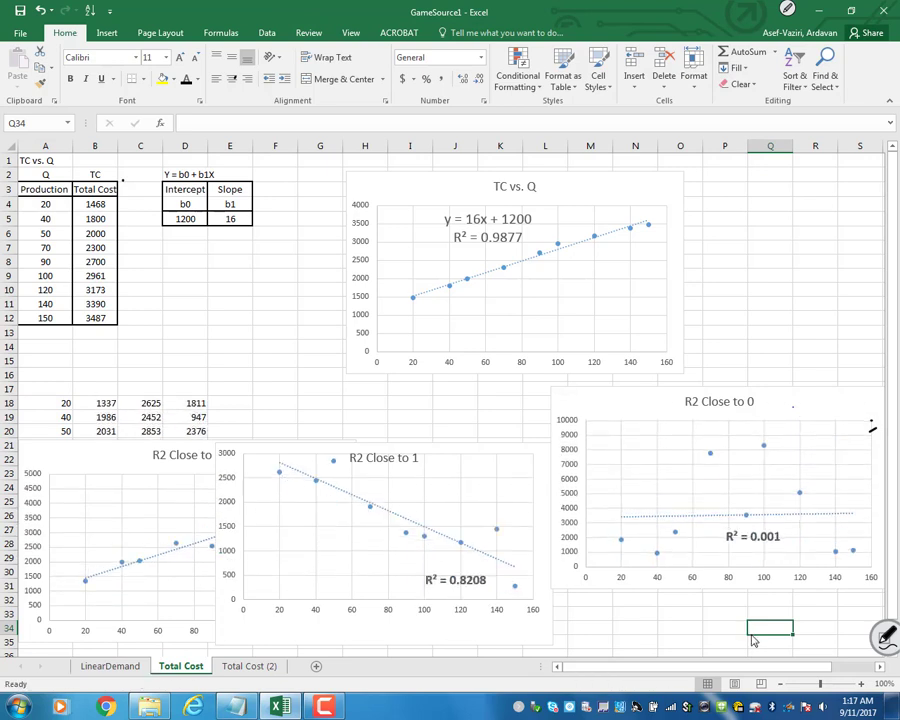
key("F9")
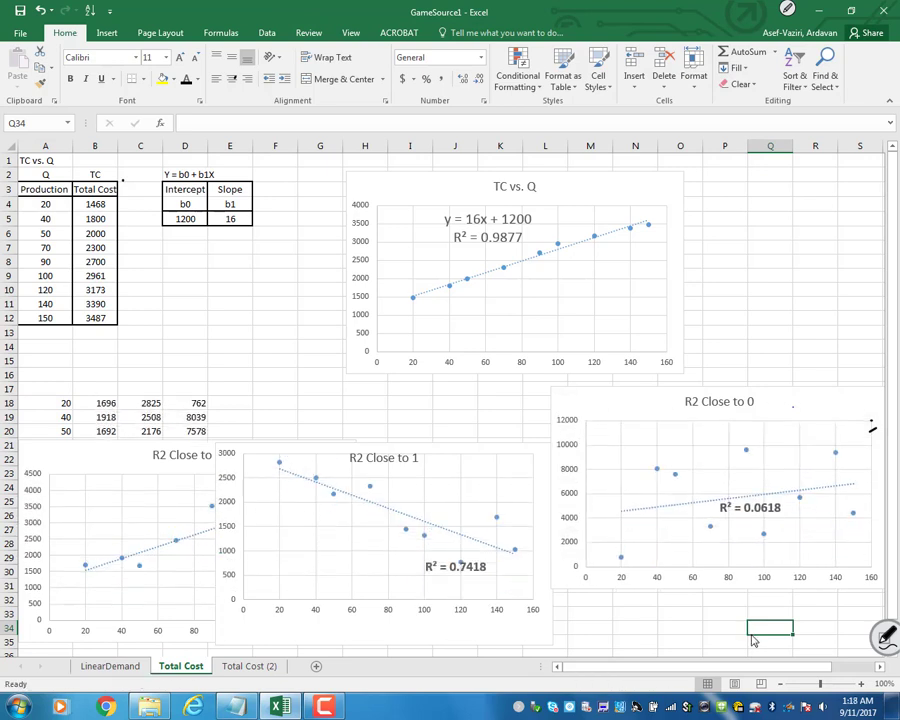
key("F9")
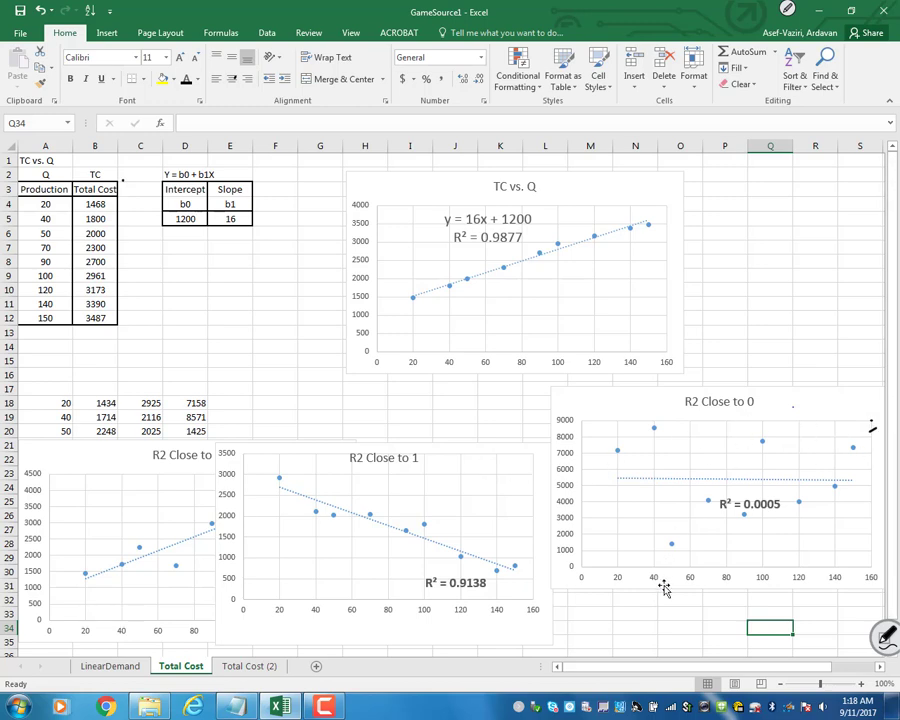
- Zoom the sheet out to 77% and line up the three R2 charts side by side below row 20
left_click(611, 393)
scroll(611, 393, "down", 2)
left_click(233, 568)
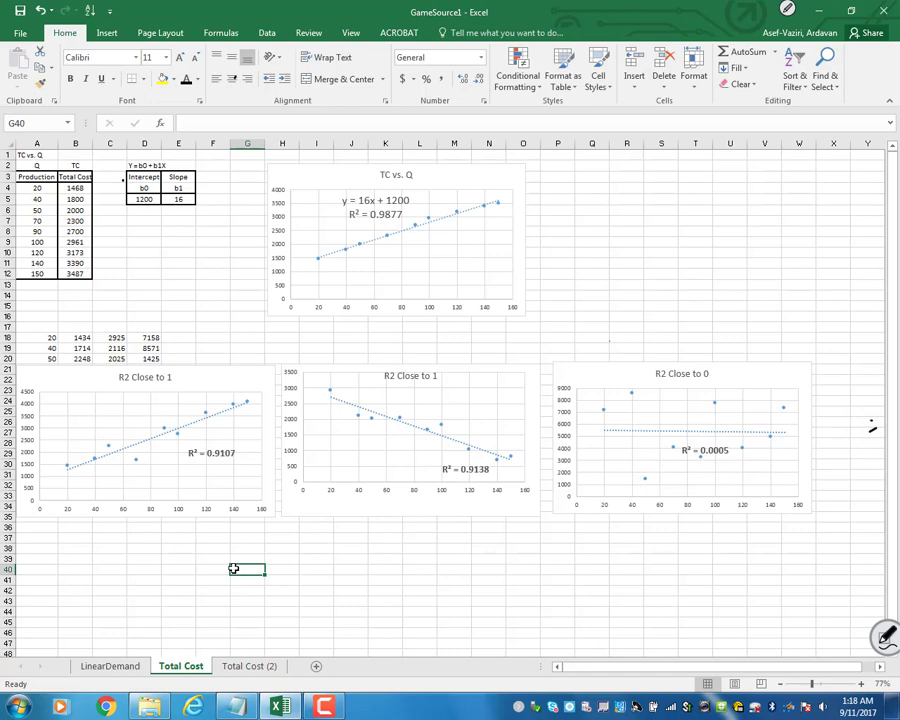
- Recalculate the random data repeatedly to compare R² across all three side-by-side charts
key("F9")
key("F9")
key("F9")
key("F9")
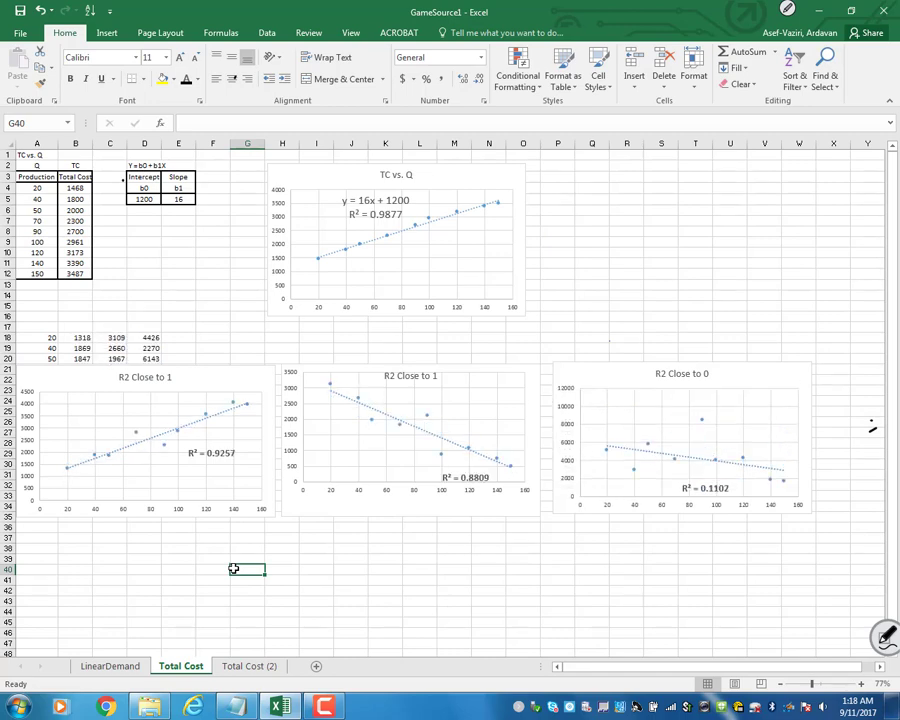
key("F9")
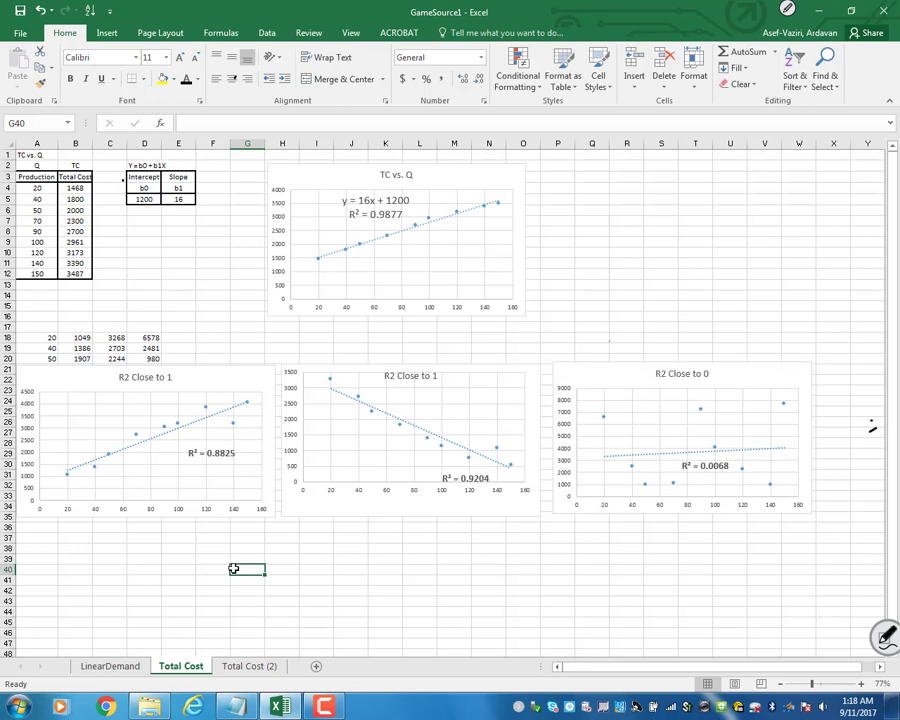
key("F9")
key("F9")
key("F9")
key("F9")
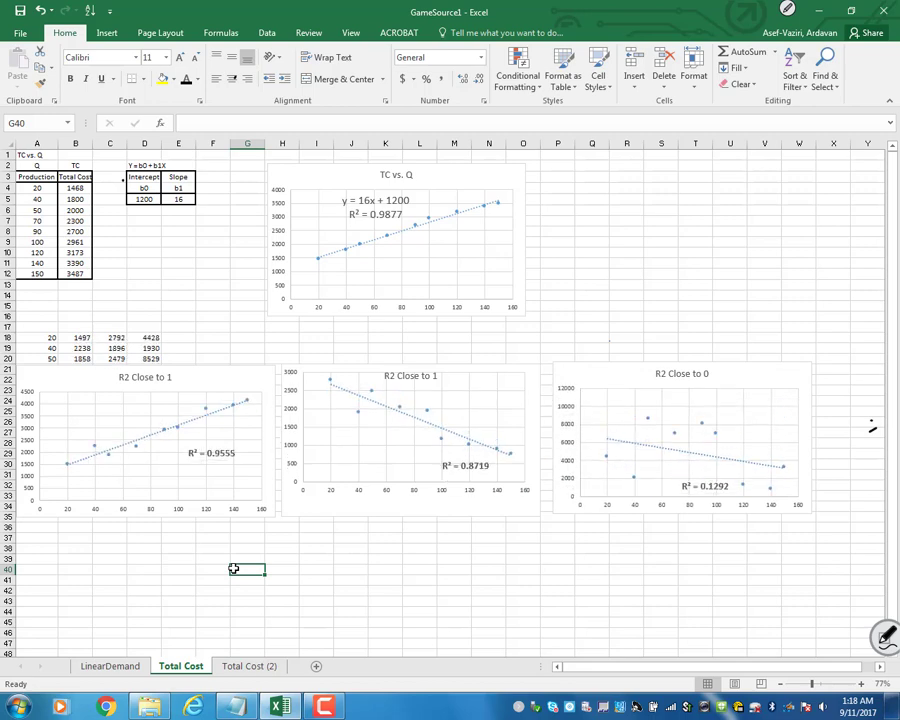
key("F9")
key("F9")
key("F9")
key("F9")
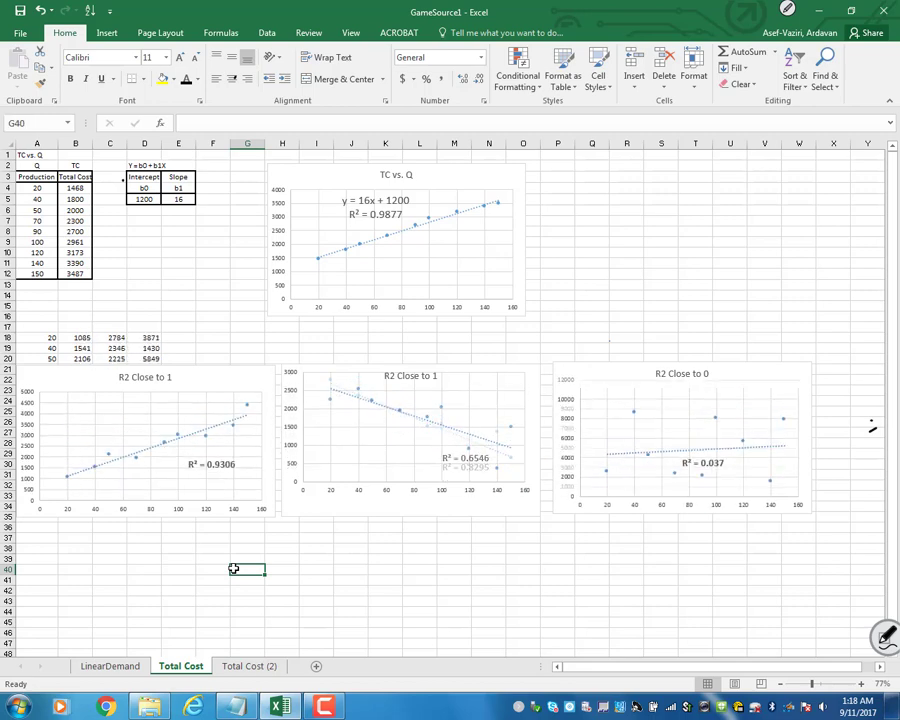
- Recalculate the random data repeatedly to watch how R² varies on the rising R2 Close to 1 chart
key("F9")
key("F9")
key("F9")
key("F9")
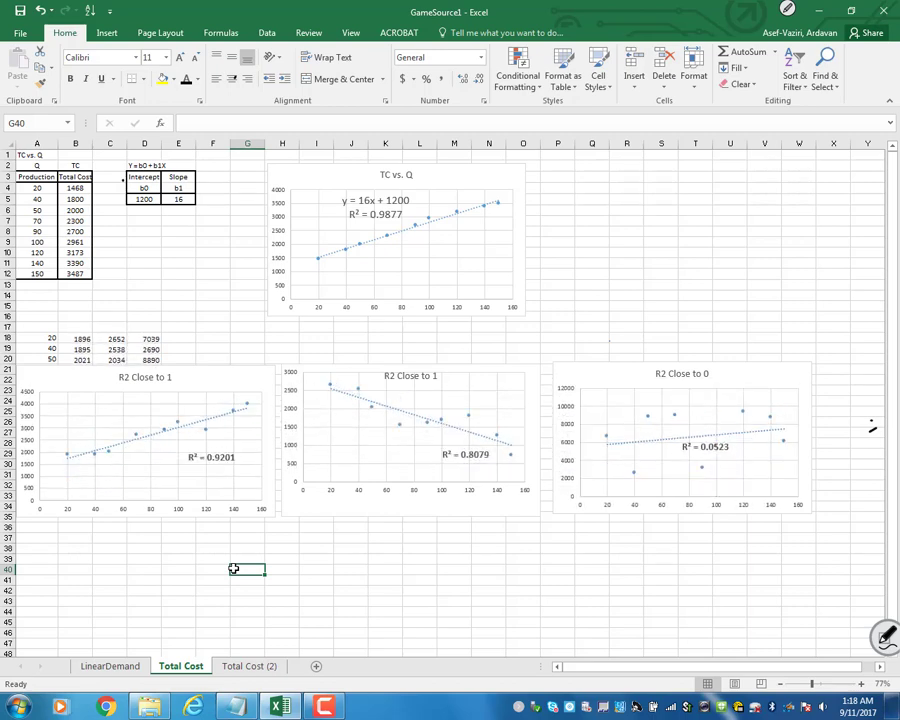
key("F9")
key("F9")
key("F9")
key("F9")
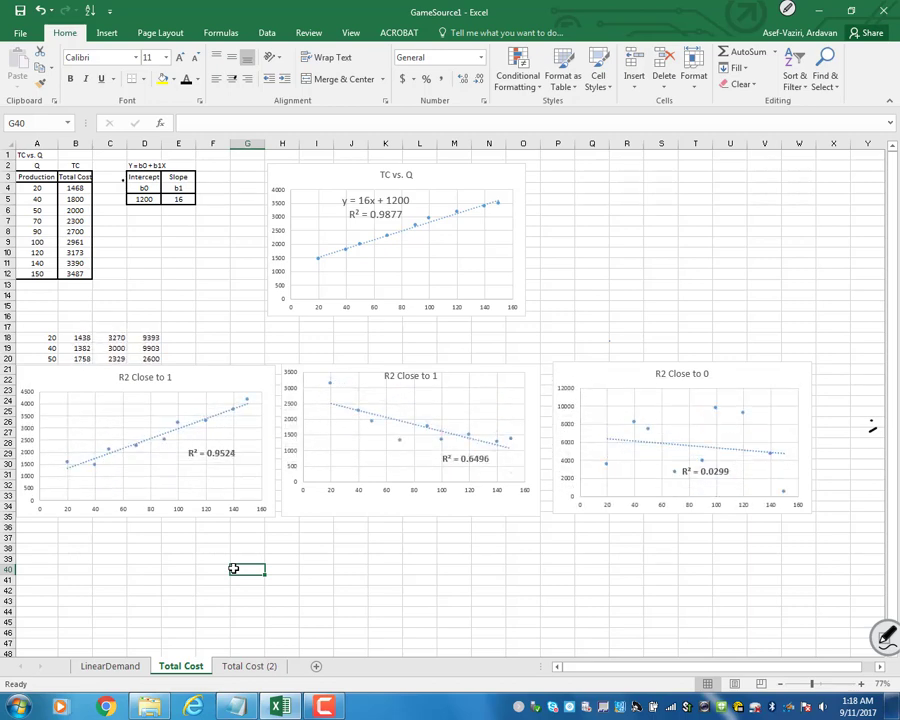
key("F9")
key("F9")
key("F9")
key("F9")
key("F9")
key("F9")
key("F9")
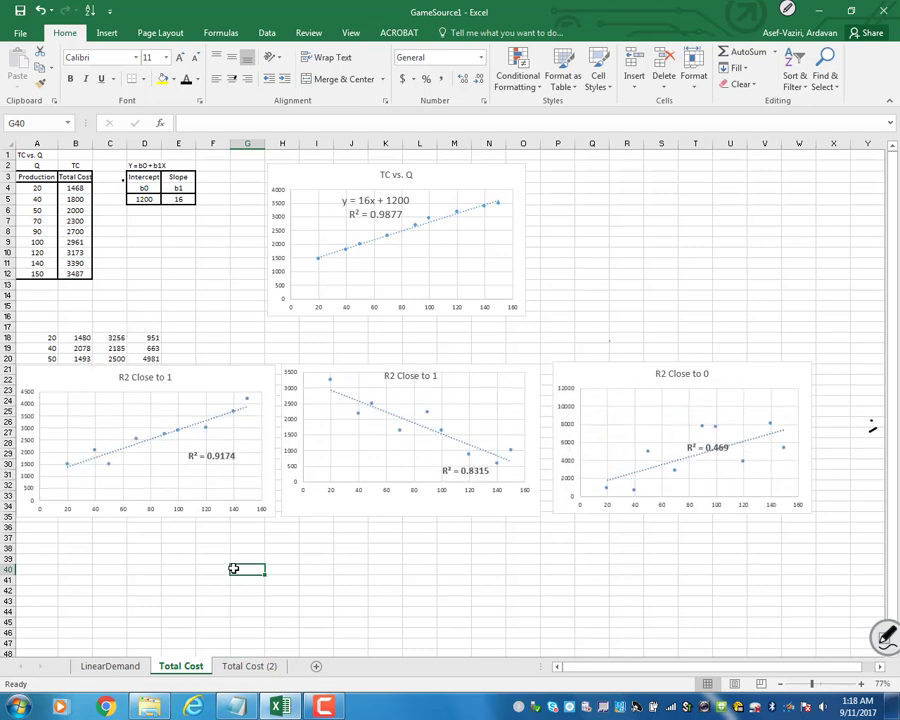
key("F9")
key("F9")
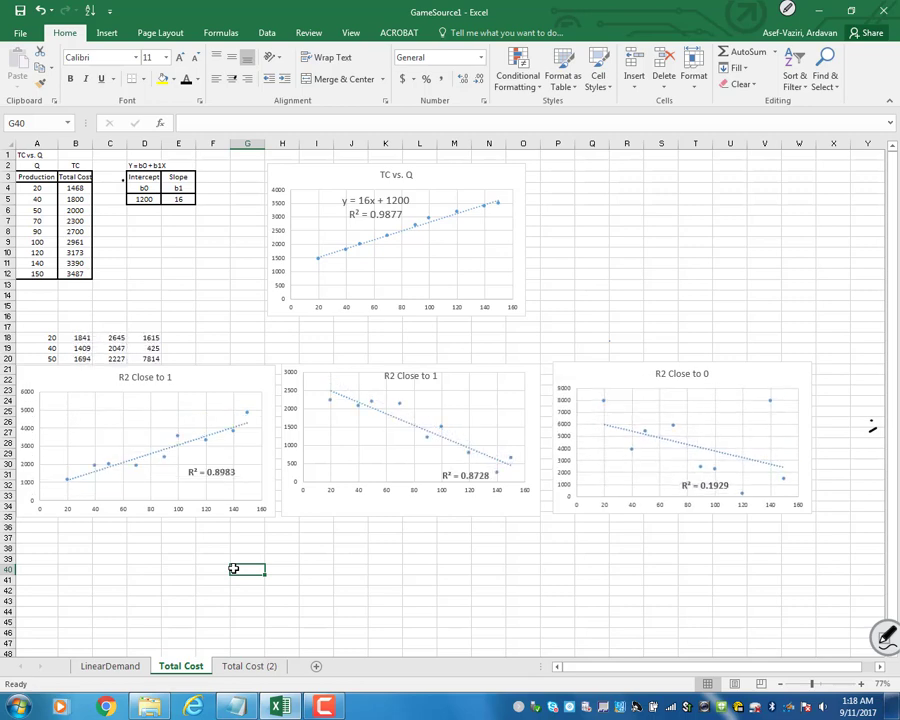
key("F9")
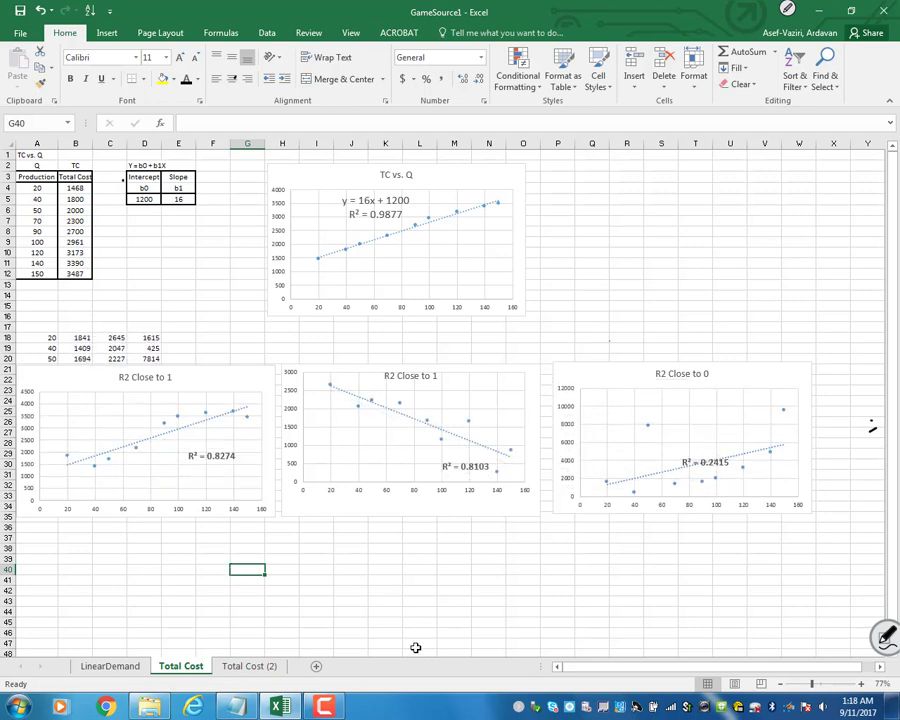
- Select cell J38 below the falling R2 Close to 1 chart and recalculate repeatedly to watch its R² vary
left_click(353, 547)
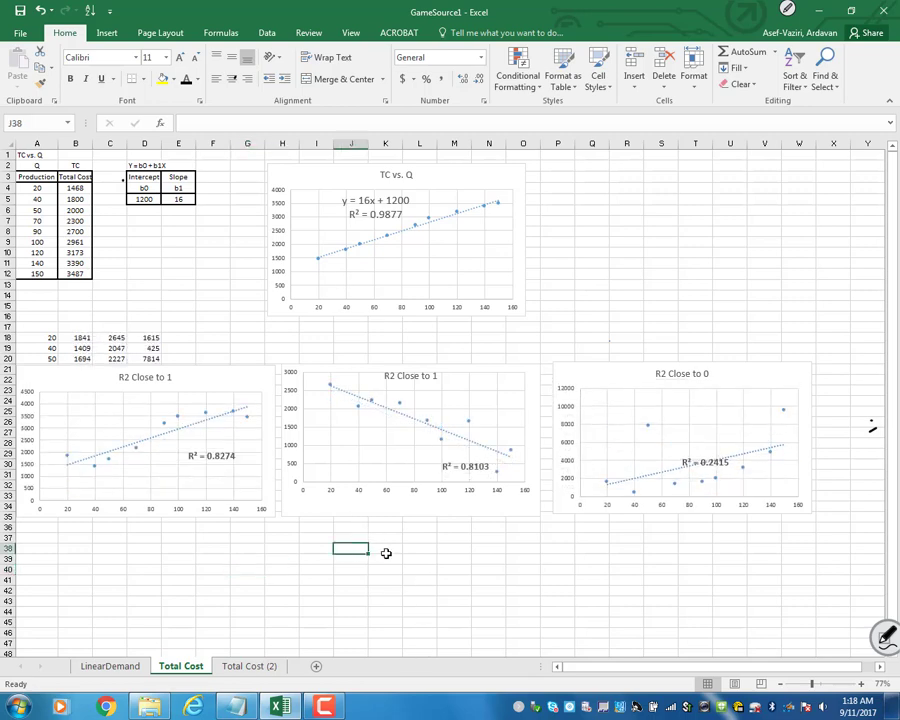
key("F9")
key("F9")
key("F9")
key("F9")
key("F9")
key("F9")
key("F9")
key("F9")
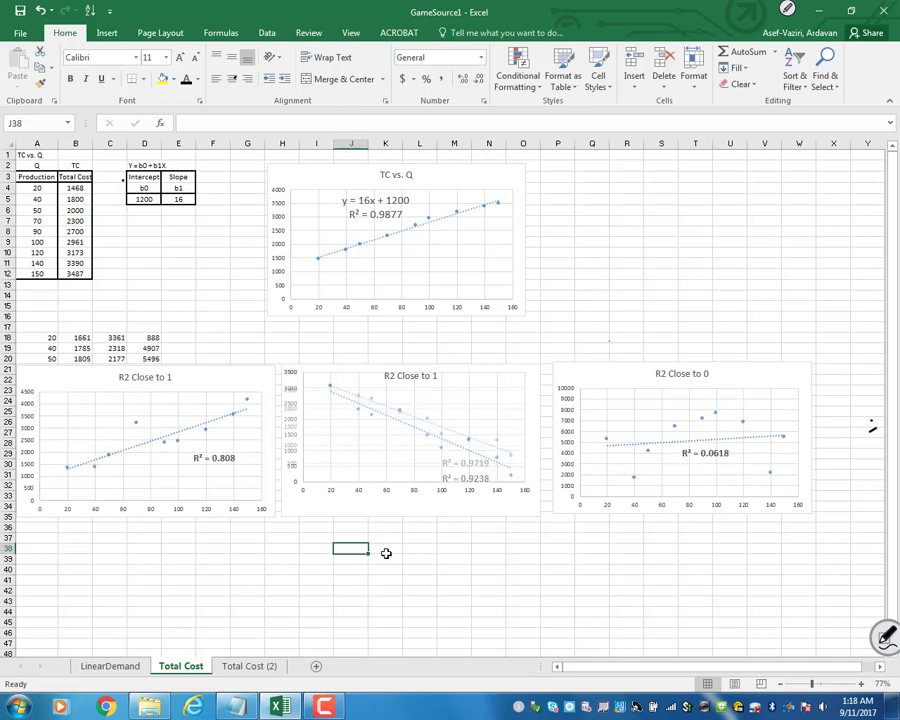
key("F9")
key("F9")
key("F9")
key("F9")
key("F9")
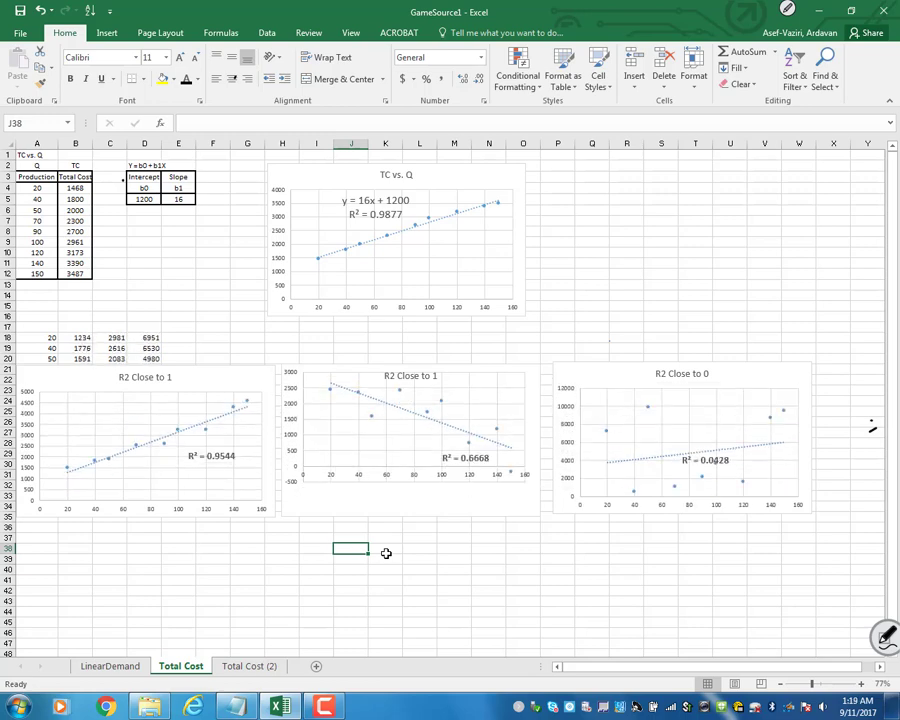
key("F9")
key("F9")
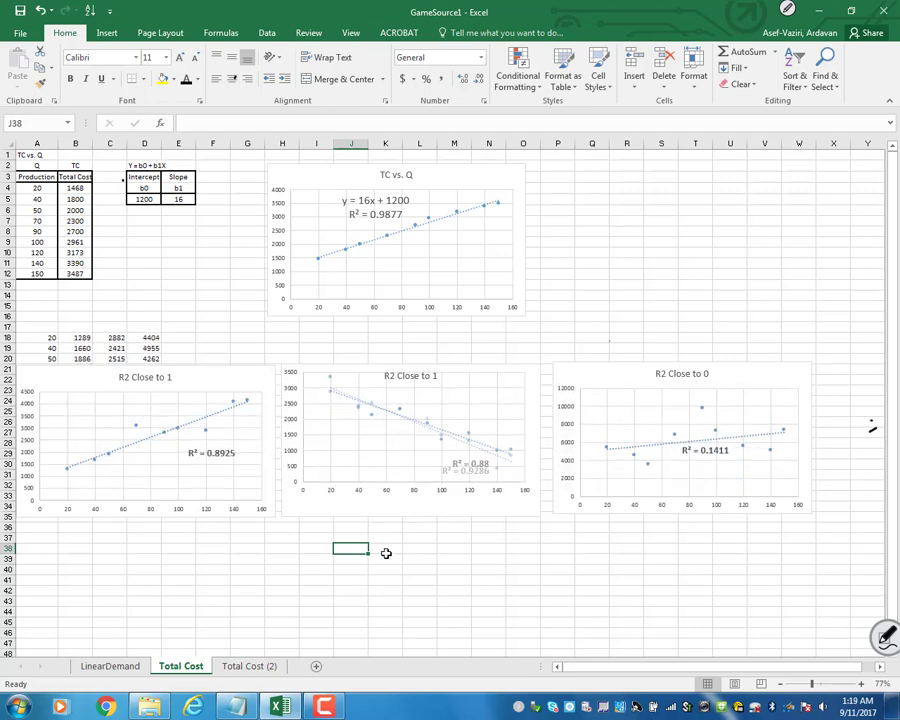
key("F9")
key("F9")
key("F9")
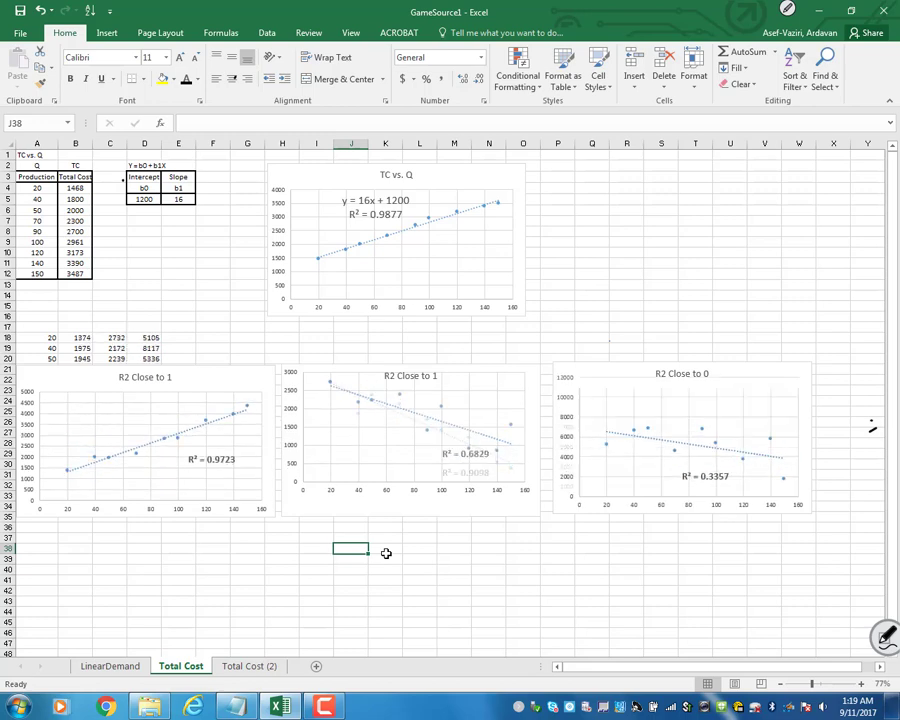
key("F9")
key("F9")
key("F9")
key("F9")
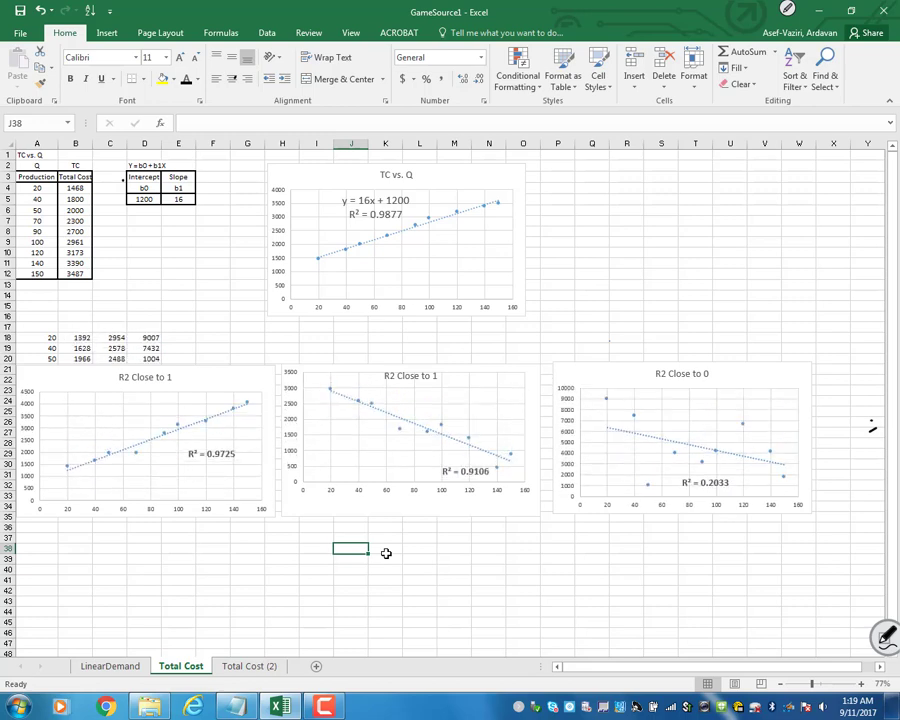
key("F9")
key("F9")
key("F9")
key("F9")
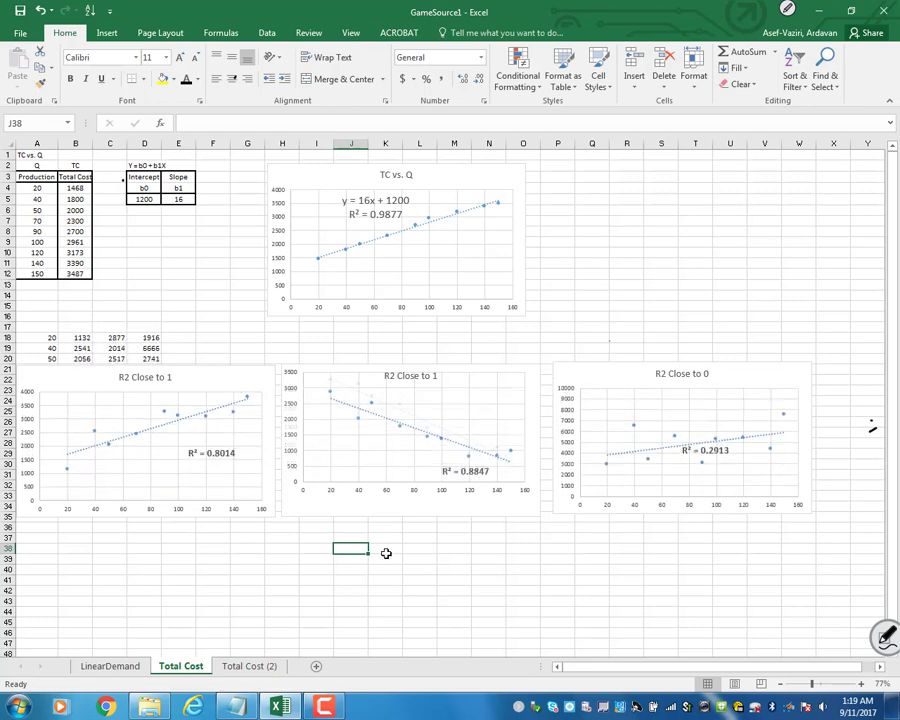
key("F9")
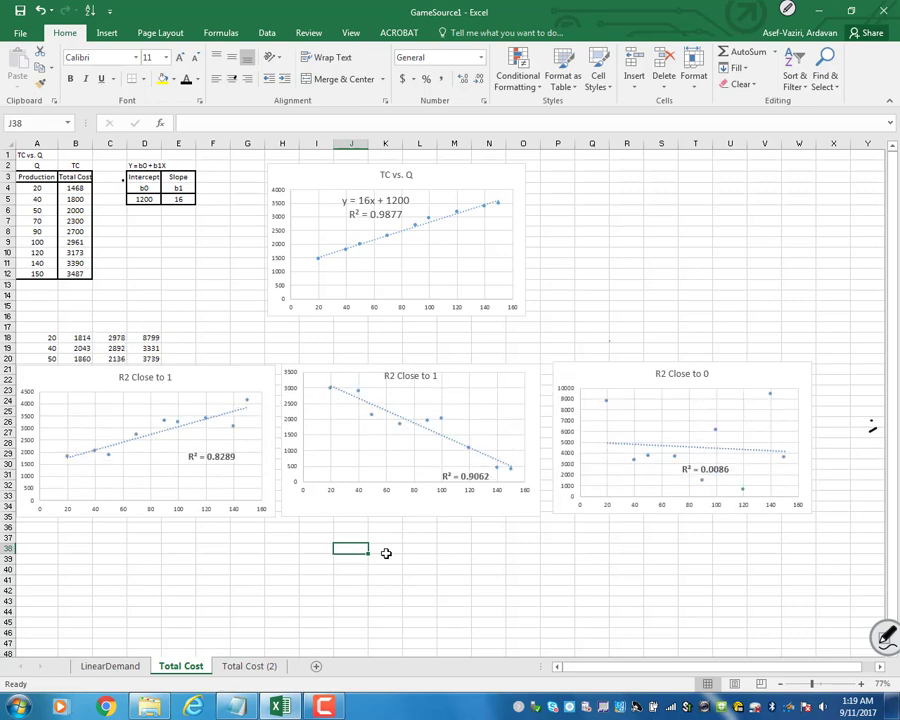
- Select cell T37 below the R2 Close to 0 chart and recalculate repeatedly to watch how far its R² fluctuates
left_click(694, 541)
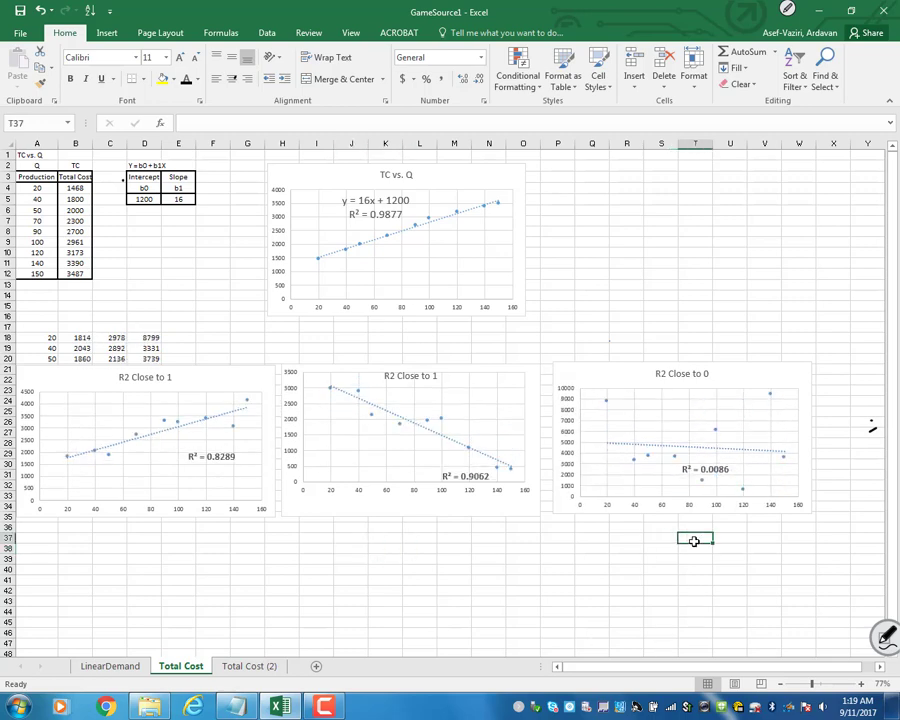
key("F9")
key("F9")
key("F9")
key("F9")
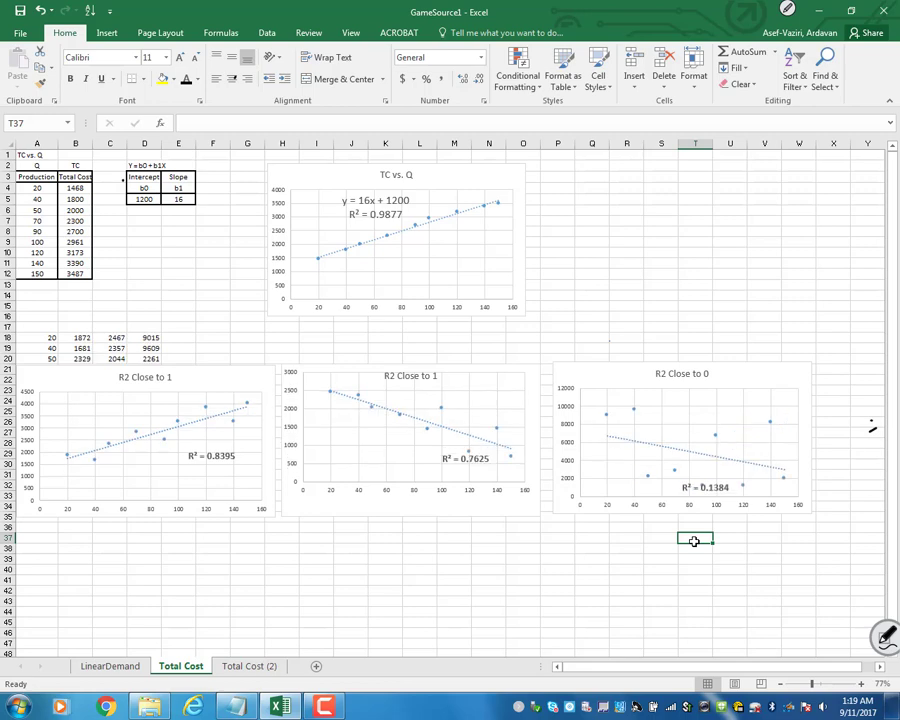
key("F9")
key("F9")
key("F9")
key("F9")
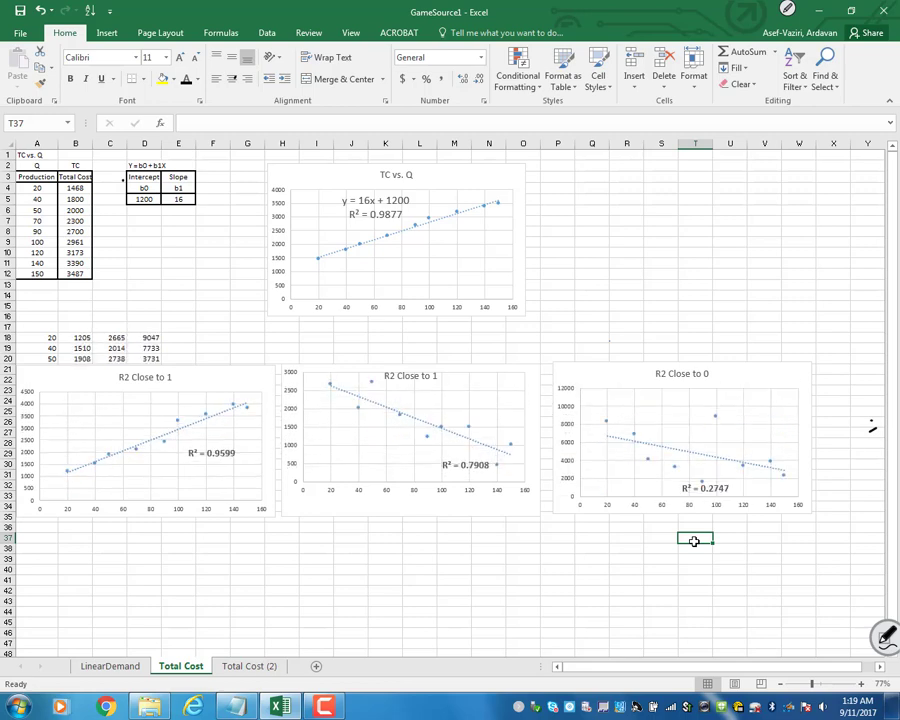
key("F9")
key("F9")
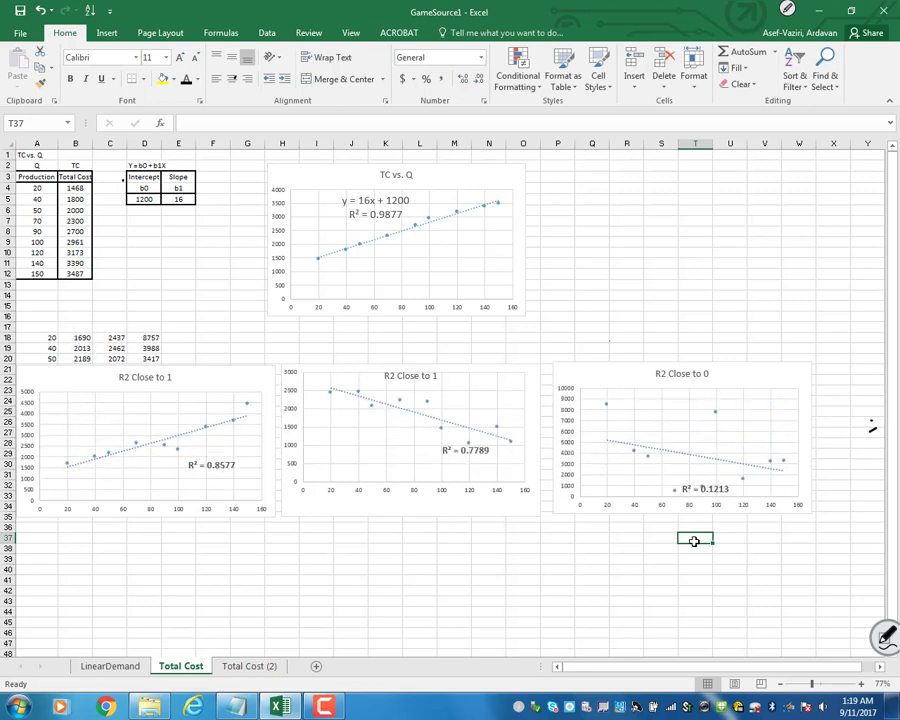
key("F9")
key("F9")
key("F9")
key("F9")
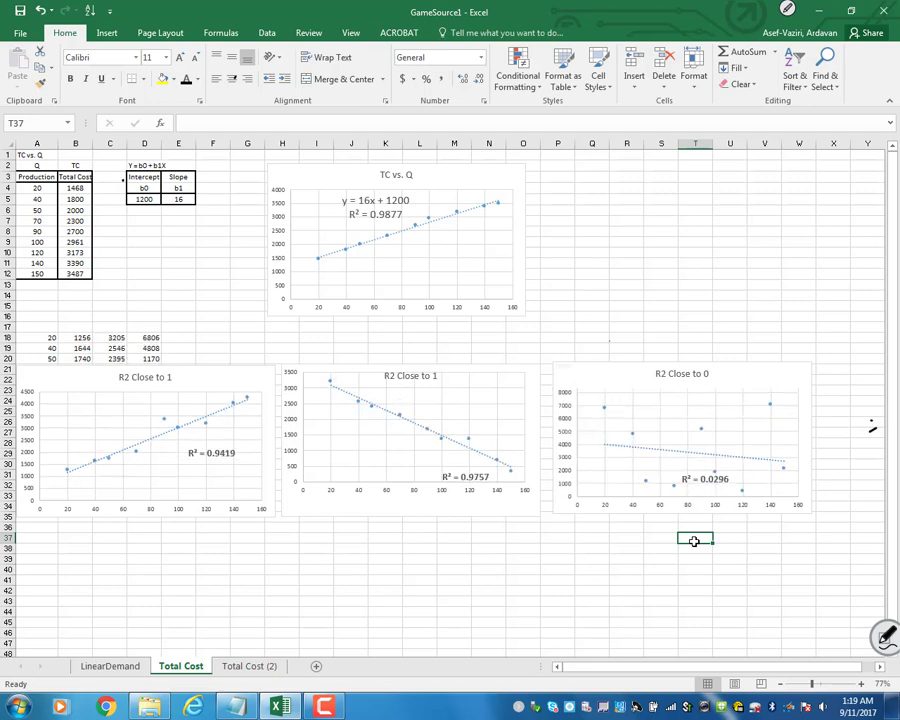
key("F9")
key("F9")
key("F9")
key("F9")
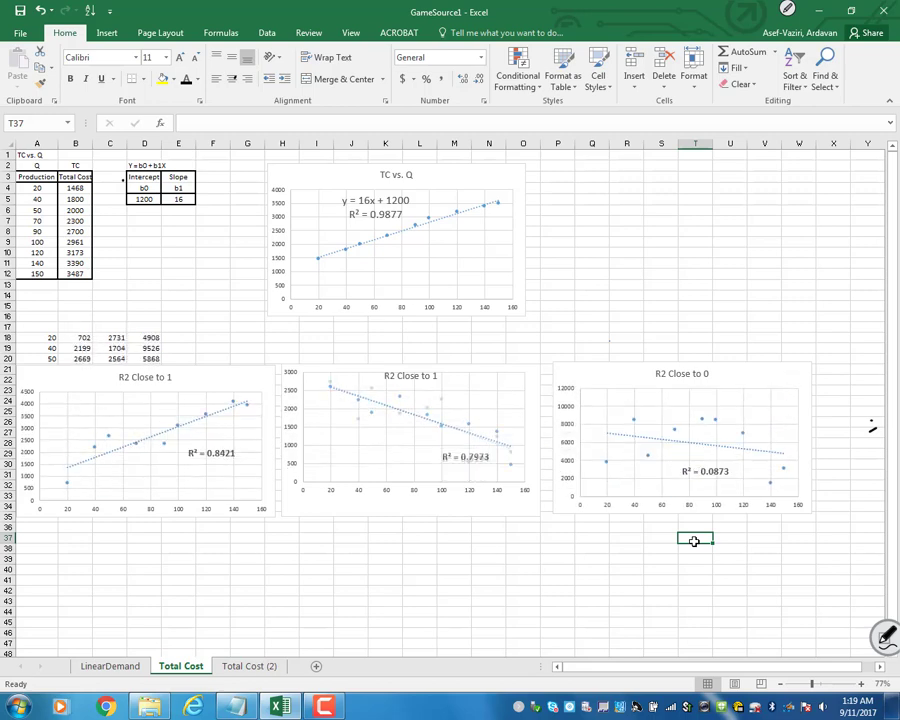
key("F9")
key("F9")
key("F9")
key("F9")
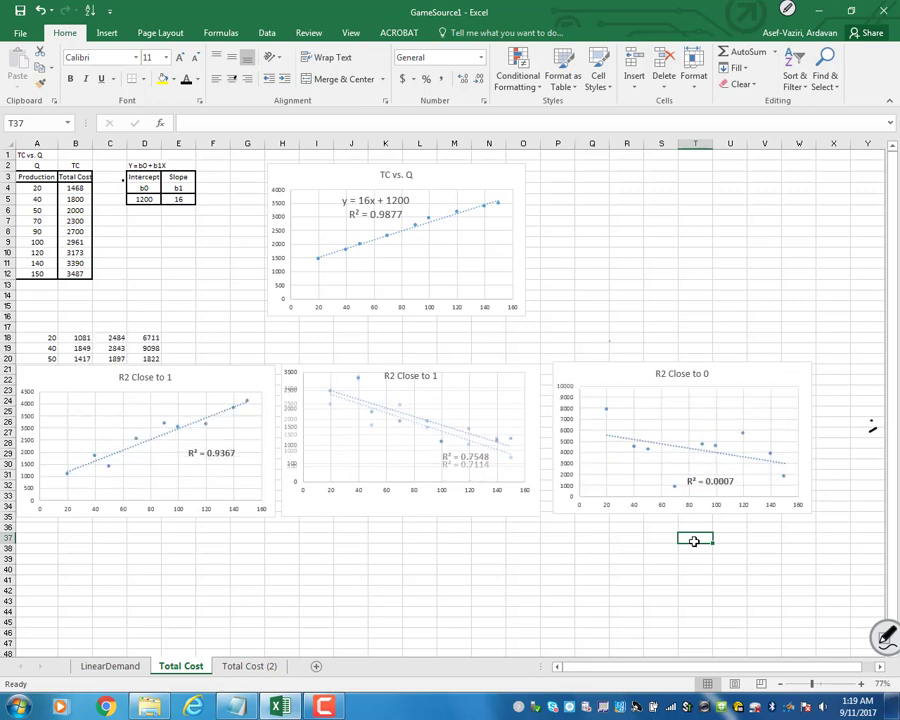
key("F9")
key("F9")
key("F9")
key("F9")
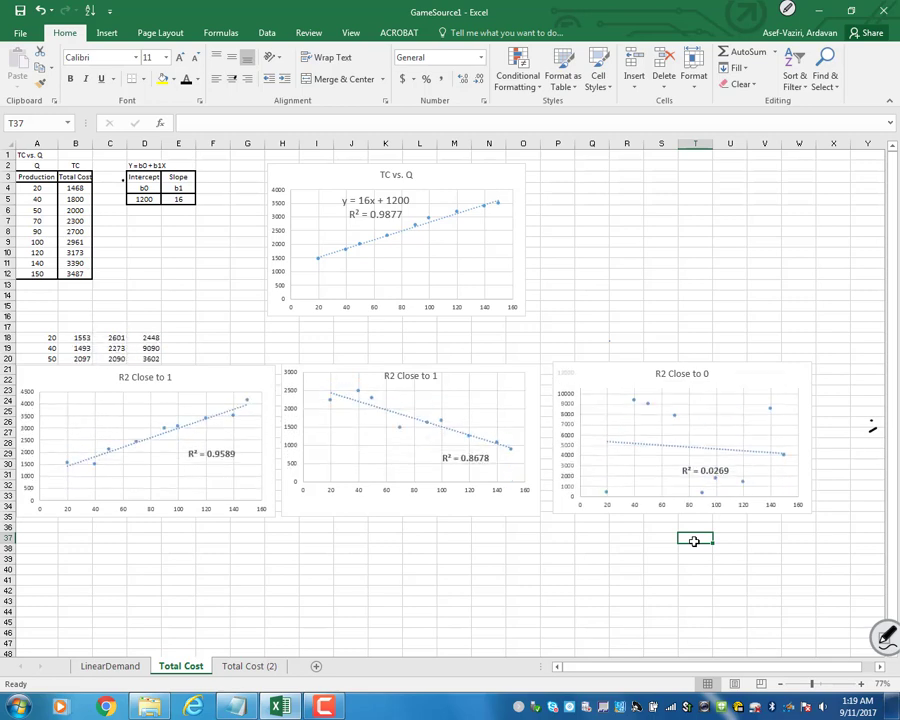
key("F9")
key("F9")
key("F9")
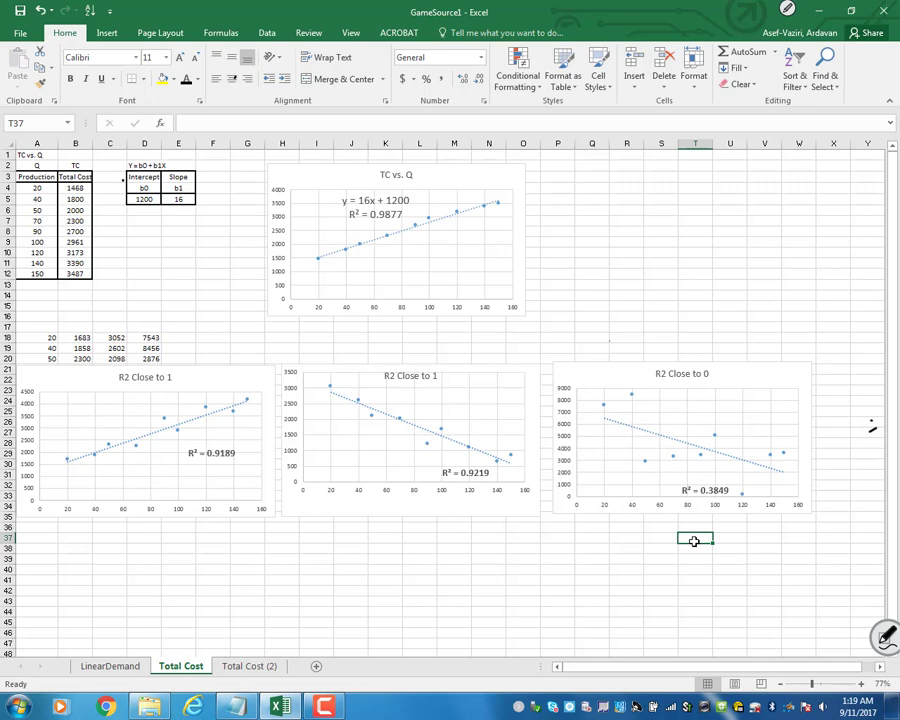
- Nudge the falling R2 Close to 1 chart slightly downward and leave cell M41 selected instead of a chart
left_click(460, 514)
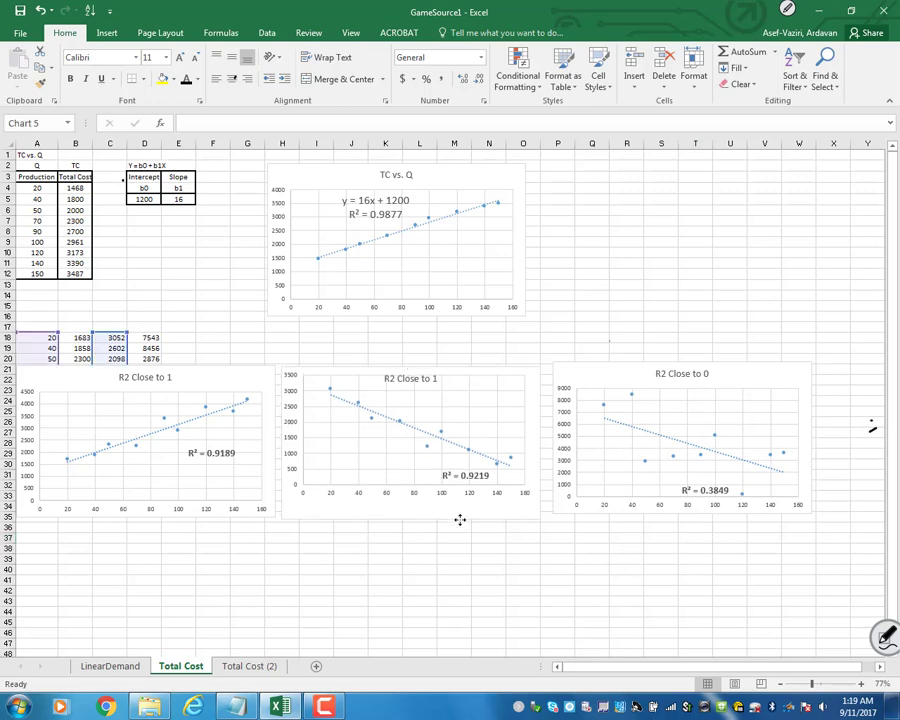
left_click(147, 514)
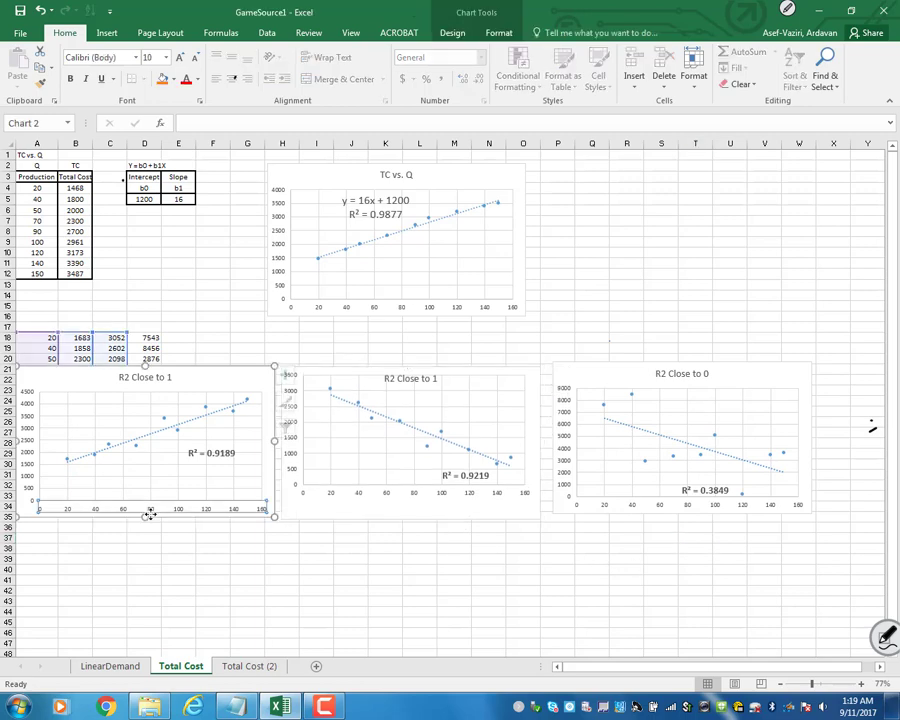
left_click(655, 516)
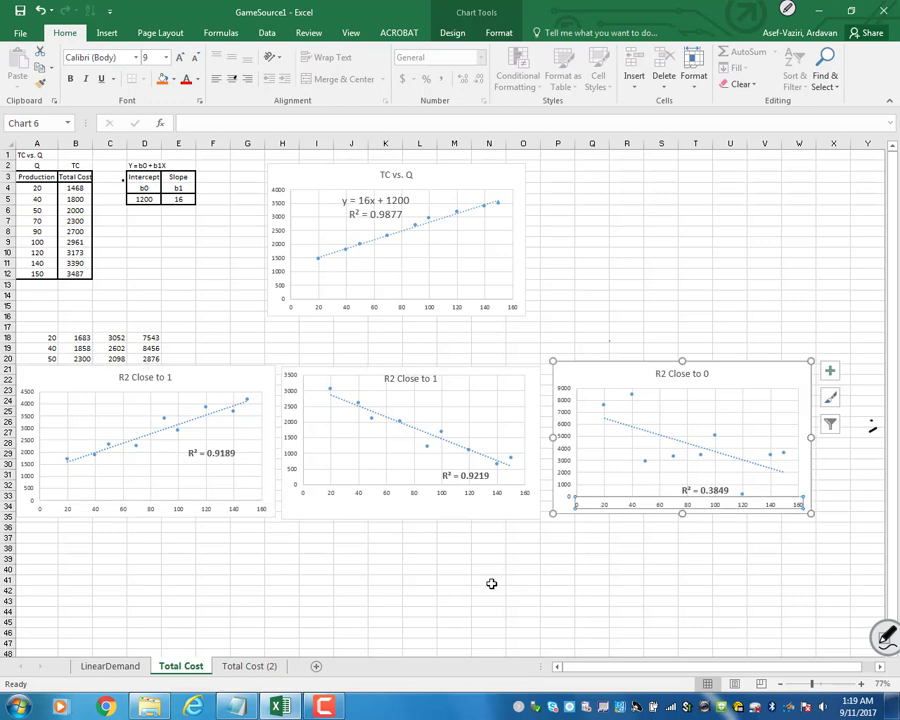
left_click(450, 583)
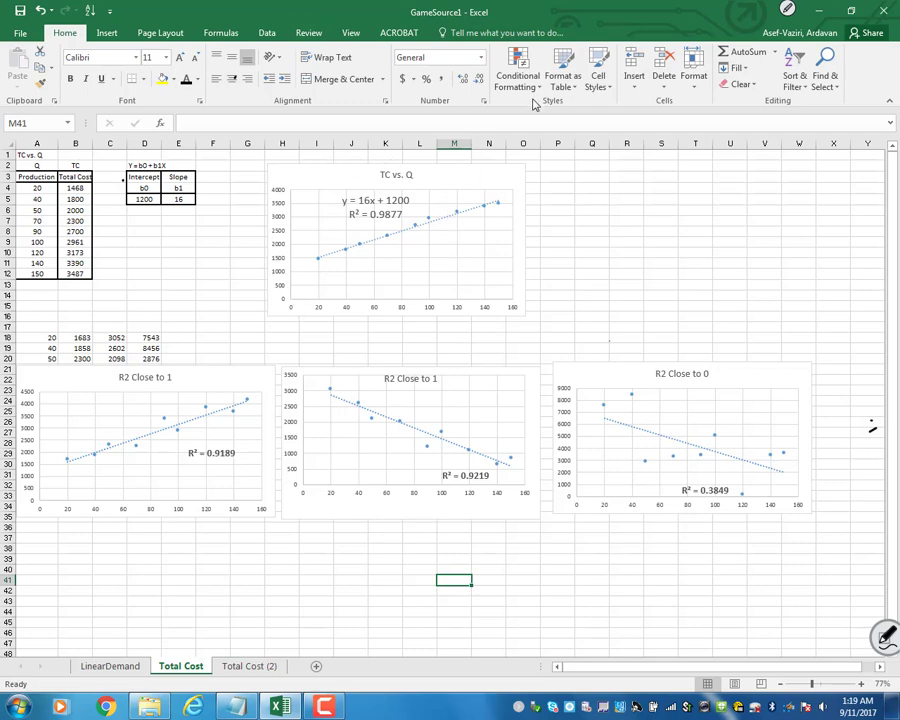
- Pick an ink pen and mark the vertical gaps between the data points and the trendline on the rising R2 Close to 1 chart
left_click(472, 36)
mouse_move(560, 83)
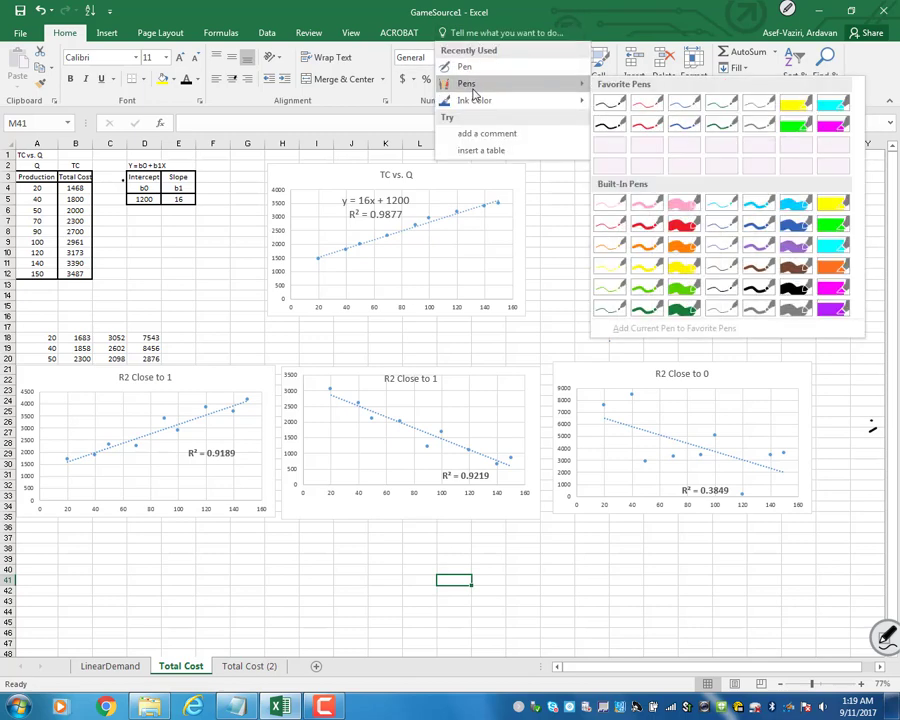
left_click(637, 230)
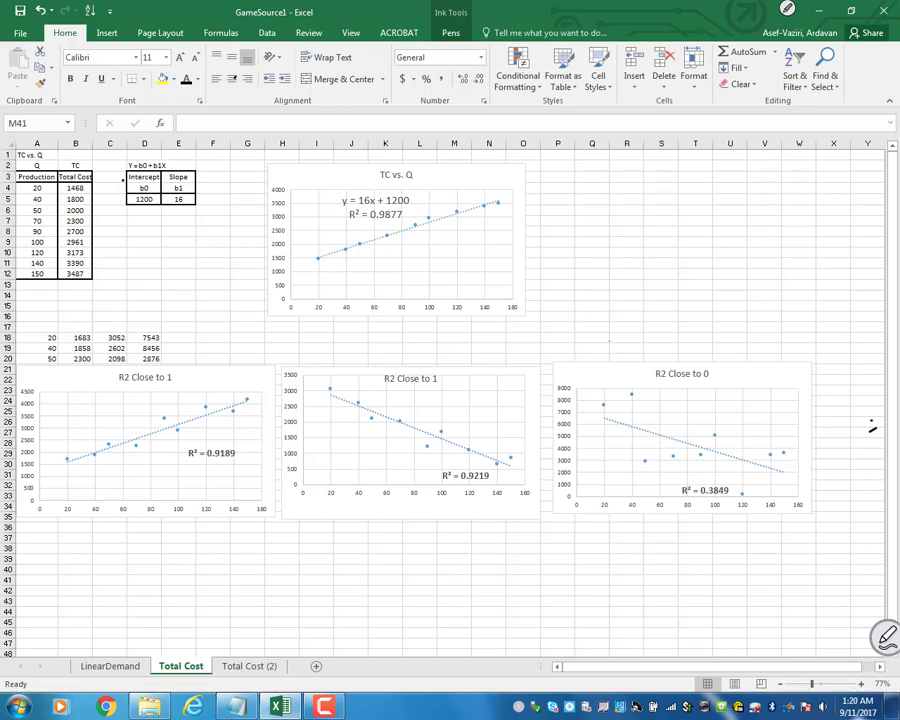
left_click_drag(212, 400, 205, 406)
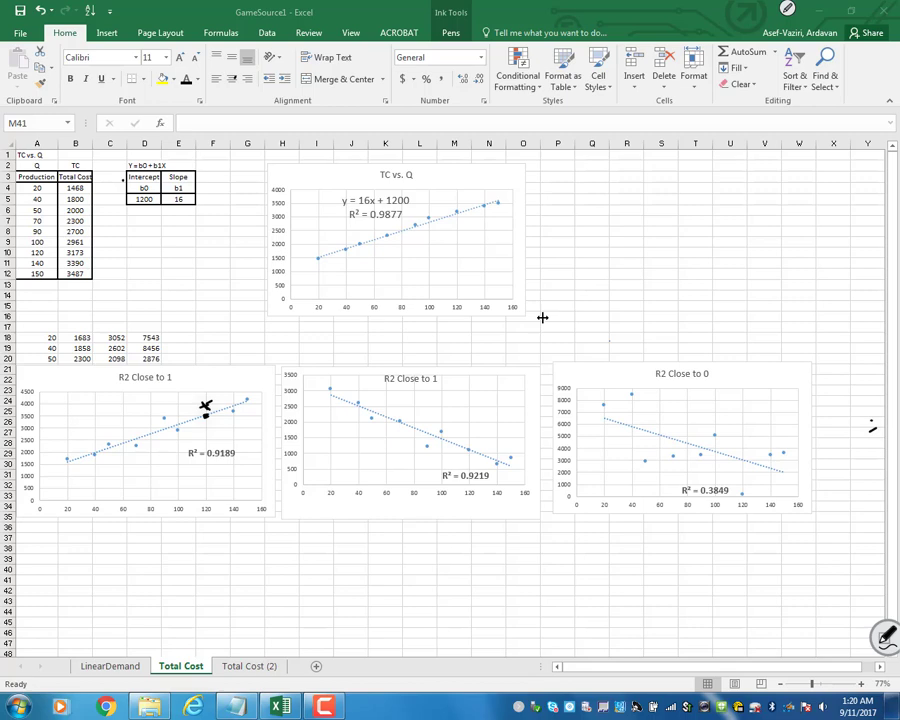
left_click_drag(166, 415, 163, 433)
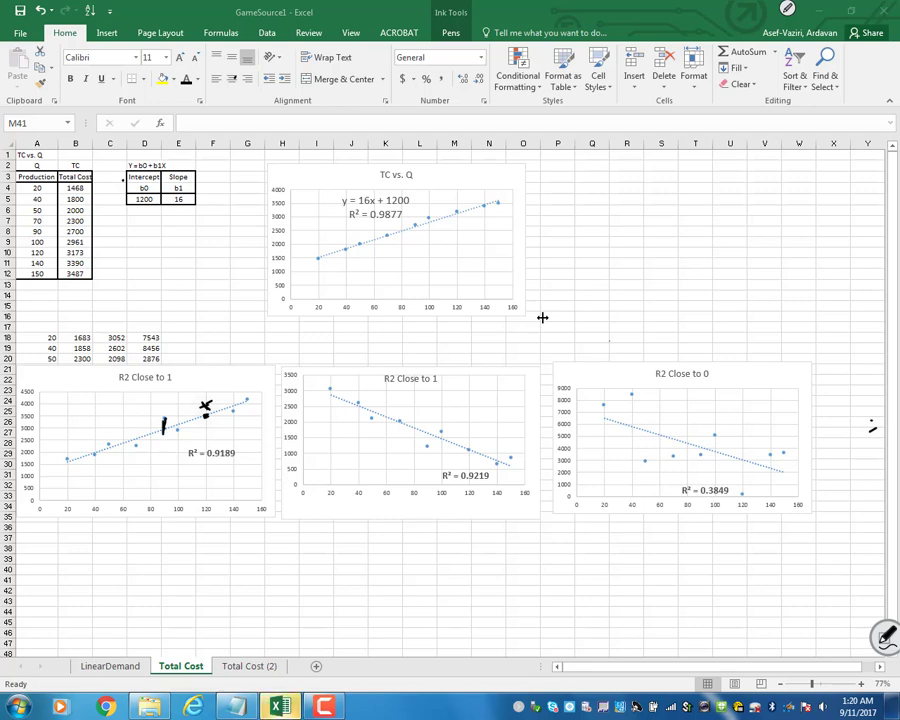
left_click_drag(178, 422, 177, 434)
left_click_drag(108, 444, 137, 452)
left_click_drag(96, 451, 98, 456)
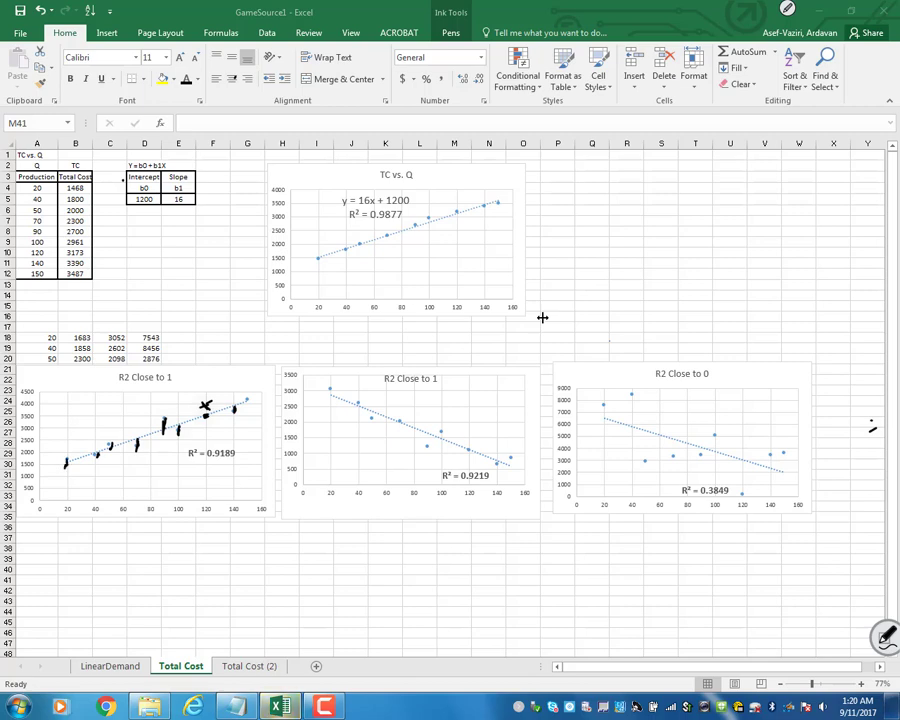
- Trace the trendline on the rising R2 Close to 1 chart in ink and circle the gap marks along it
left_click_drag(58, 467, 250, 399)
left_click_drag(121, 446, 251, 398)
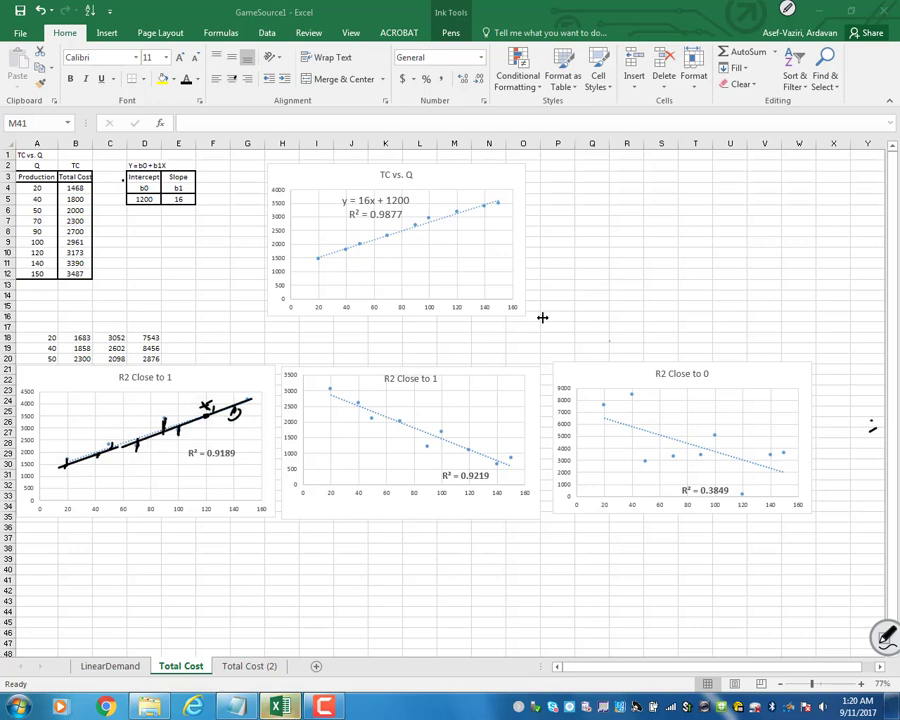
mouse_move(168, 416)
left_mouse_down()
mouse_move(130, 450)
mouse_move(148, 440)
mouse_move(93, 461)
mouse_move(73, 455)
left_mouse_up()
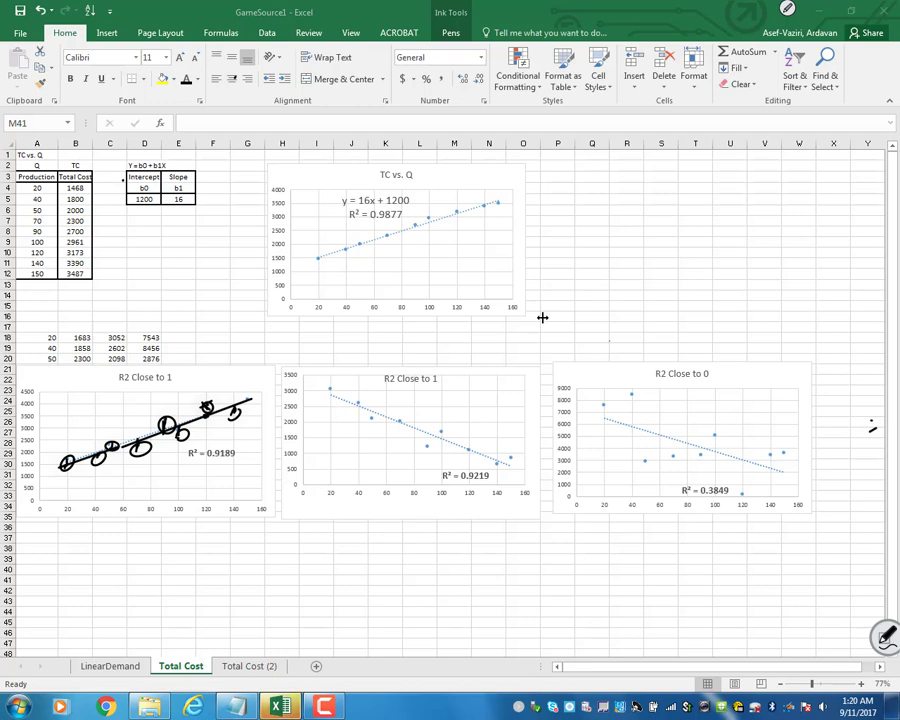
- Draw an X-shaped ink mark inside the lower part of each of the three R2 charts
left_click_drag(214, 487, 203, 505)
mouse_move(369, 448)
left_mouse_down()
mouse_move(354, 485)
mouse_move(372, 476)
left_mouse_up()
mouse_move(668, 472)
left_mouse_down()
mouse_move(656, 500)
mouse_move(671, 497)
left_mouse_up()
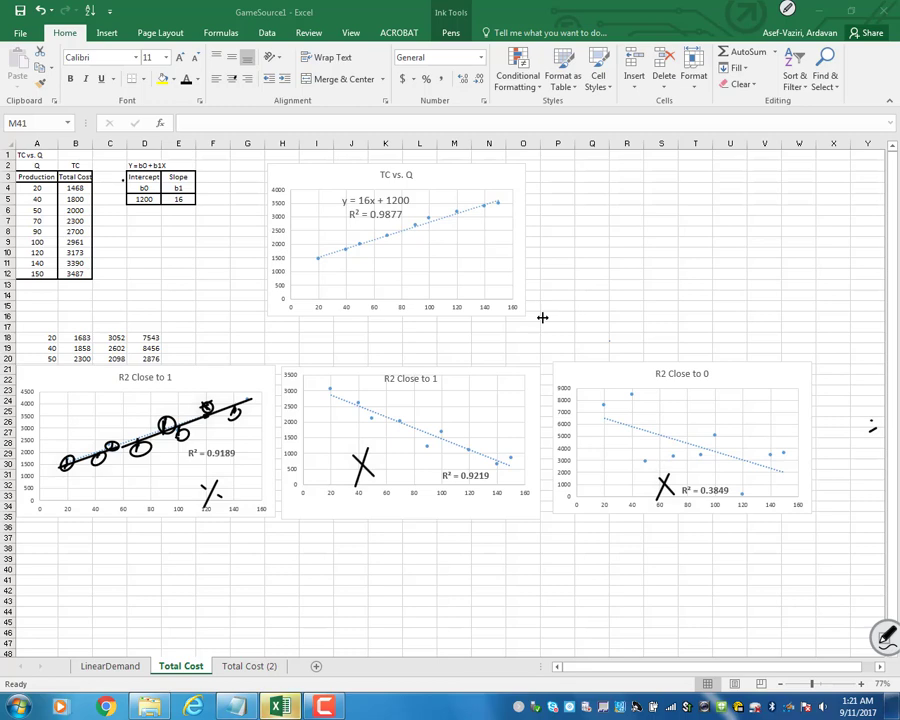
- Draw vertical ink lines from the data points to the trendline on the R2 Close to 0 chart
left_click_drag(630, 400, 630, 427)
mouse_move(642, 432)
left_mouse_down()
mouse_move(644, 468)
mouse_move(672, 460)
left_mouse_up()
left_click_drag(700, 447, 700, 458)
left_click_drag(715, 436, 715, 455)
left_click_drag(770, 455, 770, 470)
left_click_drag(782, 452, 782, 472)
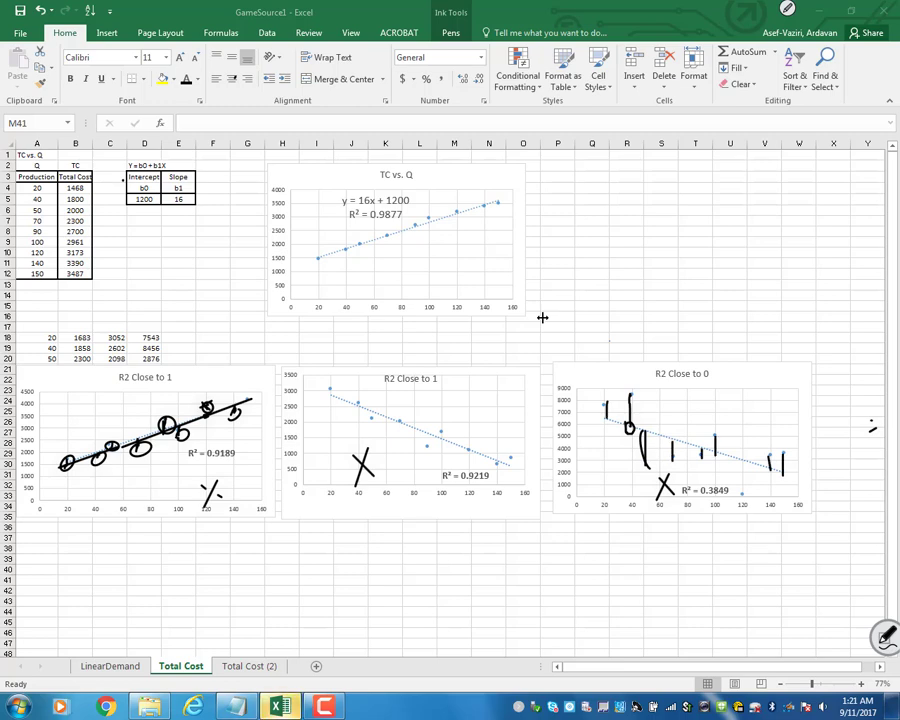
- Draw an ink ellipse around each R2 Close to 1 chart and a wavy outline around the R2 Close to 0 chart
mouse_move(70, 405)
left_mouse_down()
mouse_move(150, 357)
mouse_move(255, 470)
mouse_move(45, 410)
left_mouse_up()
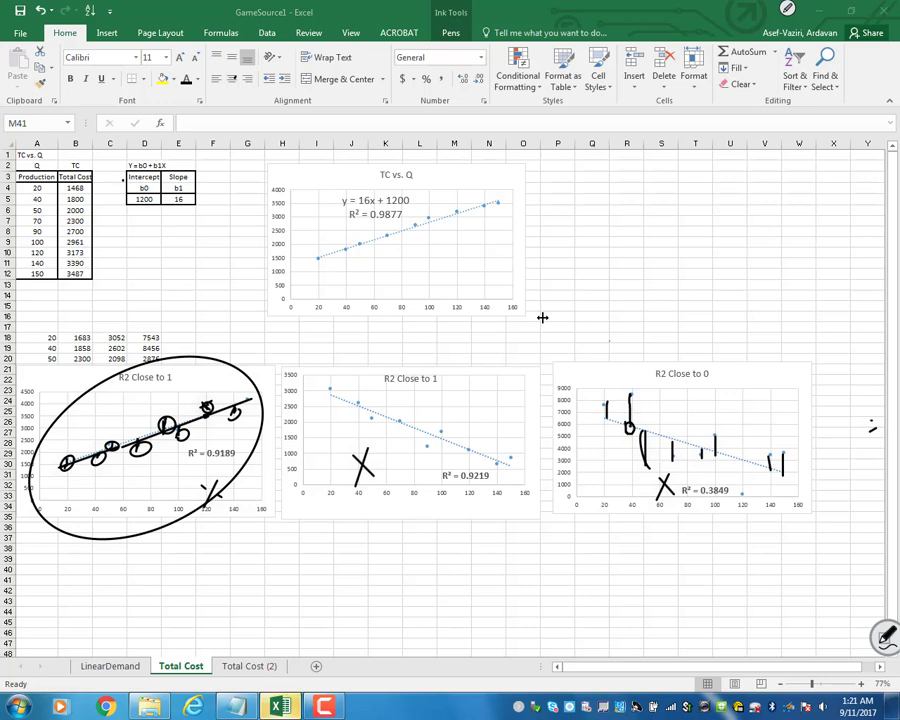
mouse_move(298, 462)
left_mouse_down()
mouse_move(420, 337)
mouse_move(555, 420)
mouse_move(300, 475)
left_mouse_up()
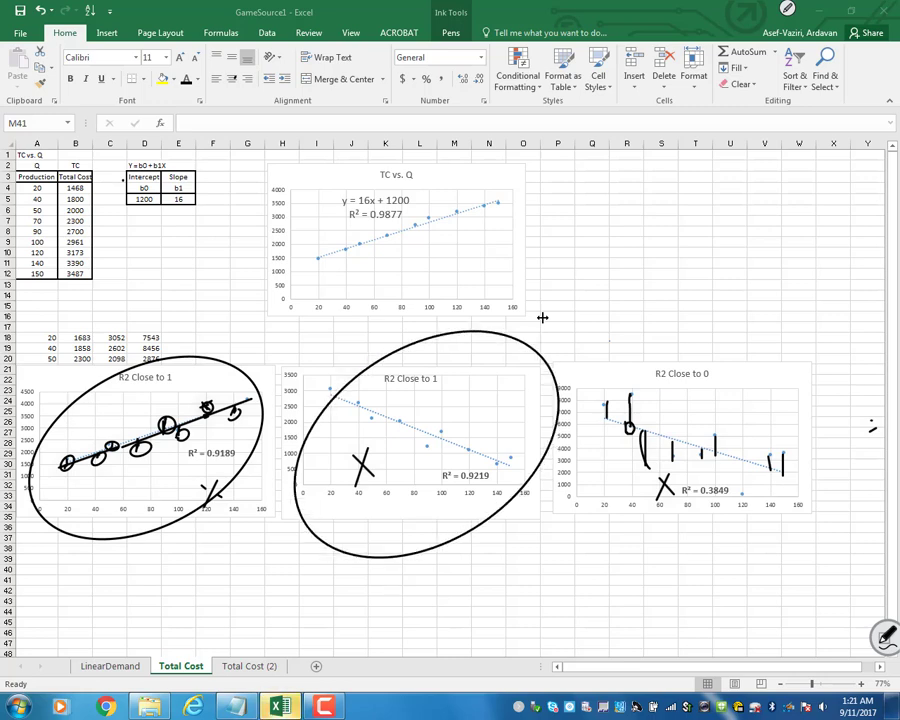
left_click_drag(589, 340, 589, 380)
mouse_move(598, 350)
left_mouse_down()
mouse_move(690, 345)
mouse_move(866, 470)
mouse_move(700, 562)
mouse_move(577, 380)
left_mouse_up()
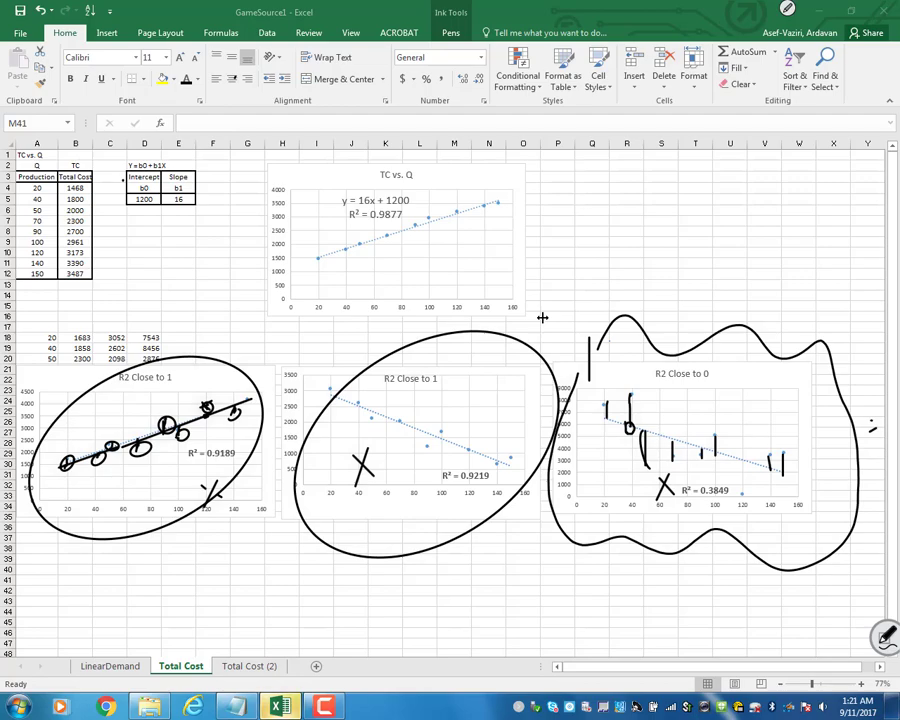